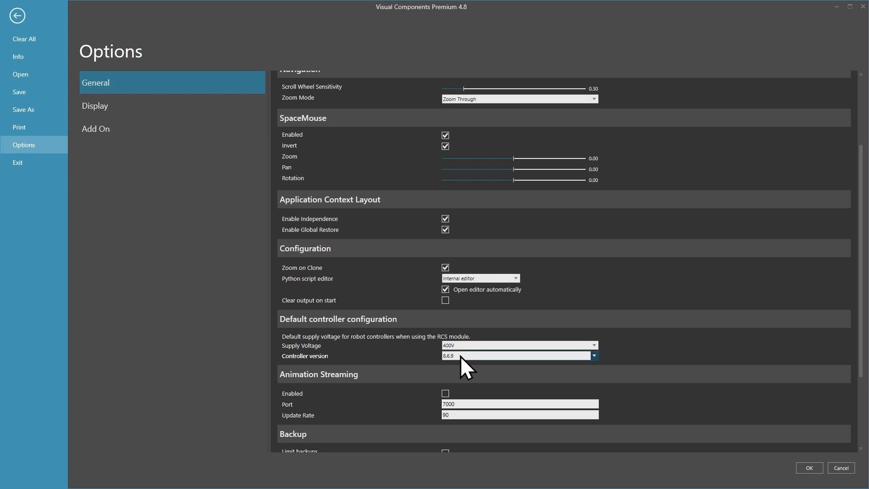
Accept the general options with the default controller version 8.6.9
{"action": "left_click", "coordinate": [810, 469]}
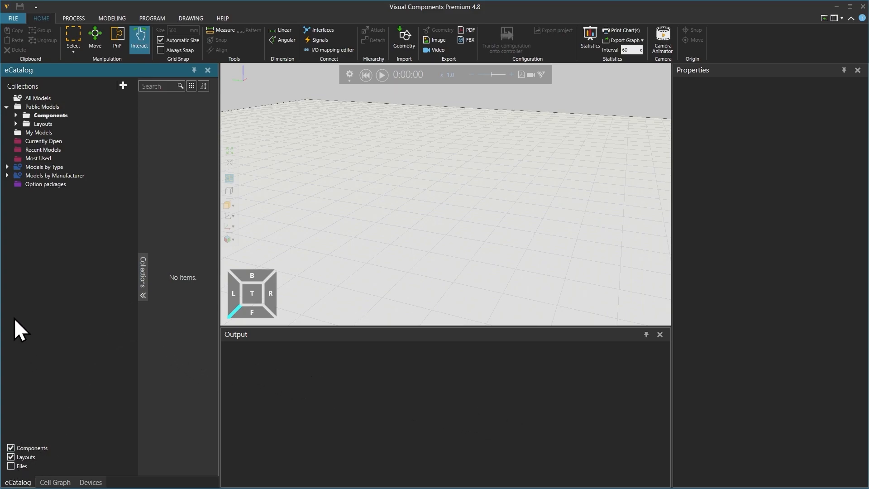
Add the KR 120 R2700-2 robot to the layout from the public KUKA components, under High Payloads, Quantec-2
{"action": "left_click", "coordinate": [15, 116]}
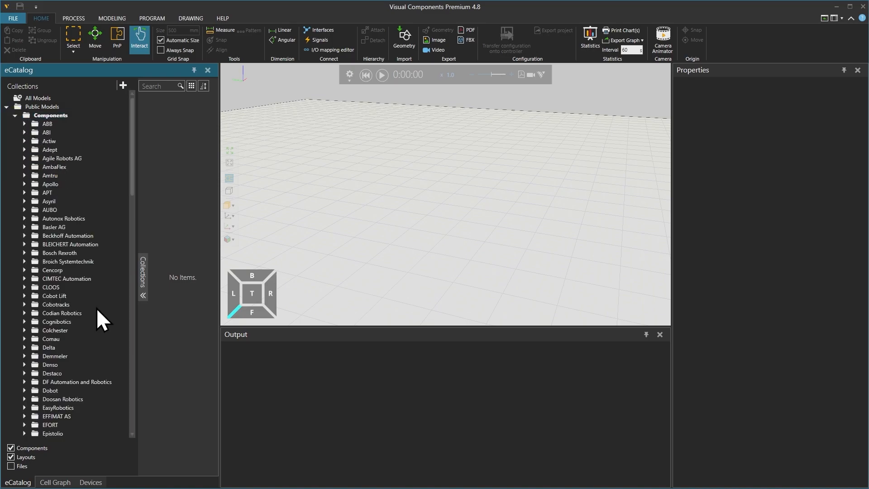
{"action": "scroll", "coordinate": [91, 308], "scroll_direction": "down", "scroll_amount": 3}
{"action": "scroll", "coordinate": [88, 308], "scroll_direction": "down", "scroll_amount": 6}
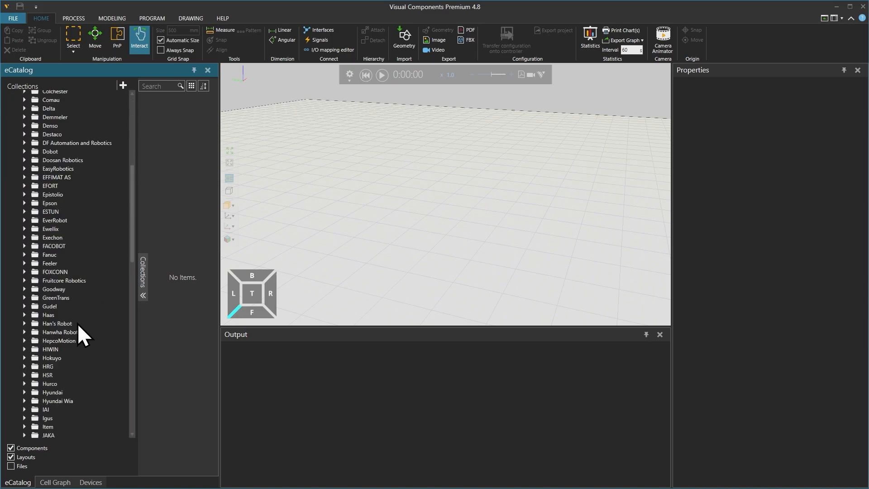
{"action": "scroll", "coordinate": [65, 337], "scroll_direction": "down", "scroll_amount": 3}
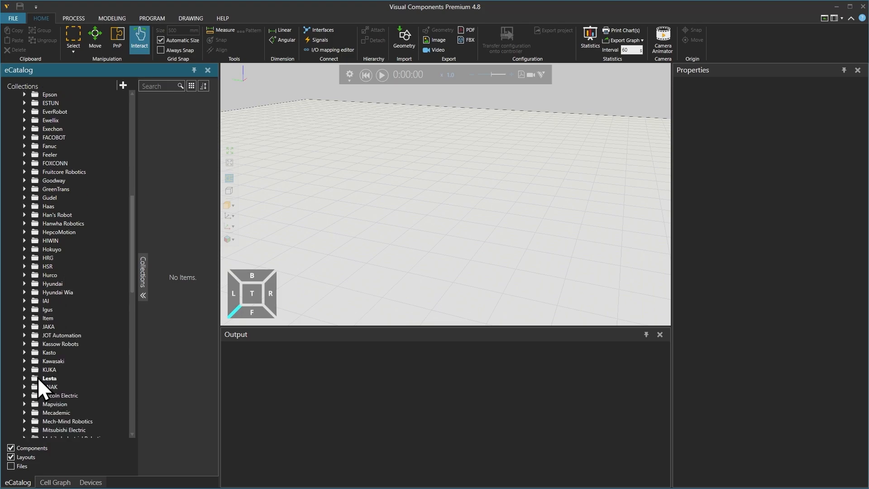
{"action": "left_click", "coordinate": [24, 370]}
{"action": "scroll", "coordinate": [51, 349], "scroll_direction": "down", "scroll_amount": 3}
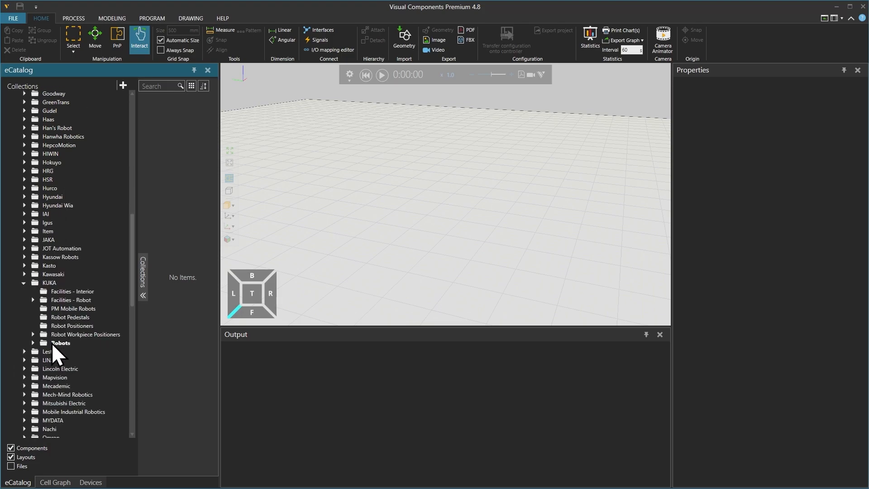
{"action": "left_click", "coordinate": [32, 343]}
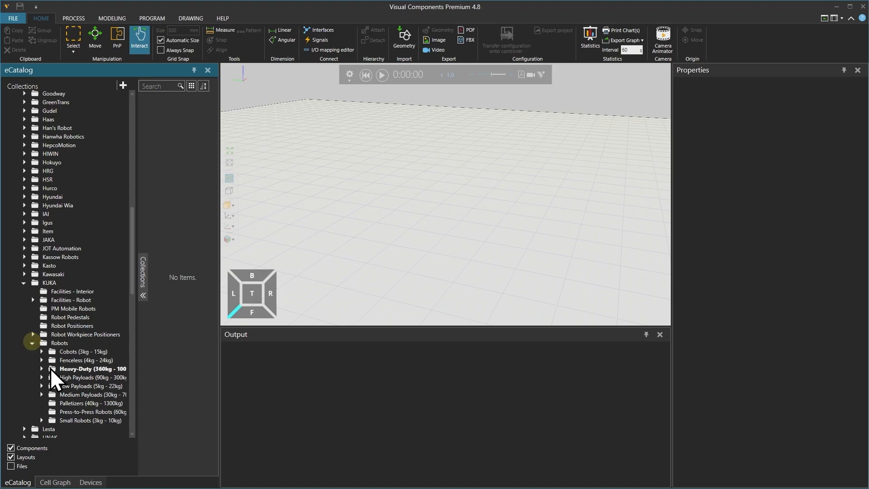
{"action": "left_click", "coordinate": [41, 377]}
{"action": "left_click", "coordinate": [77, 403]}
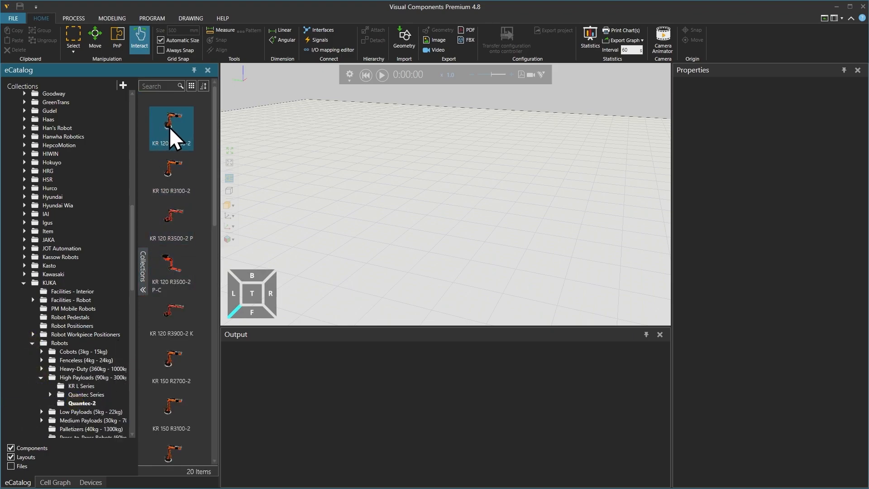
{"action": "mouse_move", "coordinate": [170, 125]}
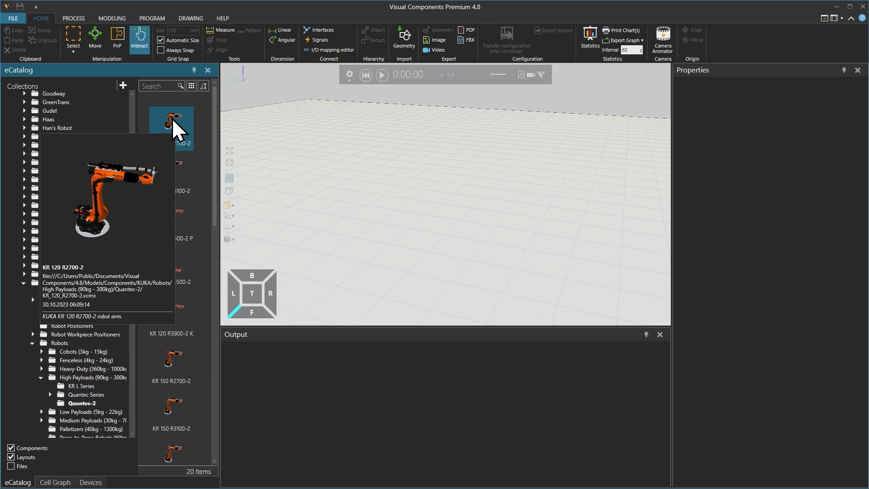
{"action": "double_click", "coordinate": [172, 118]}
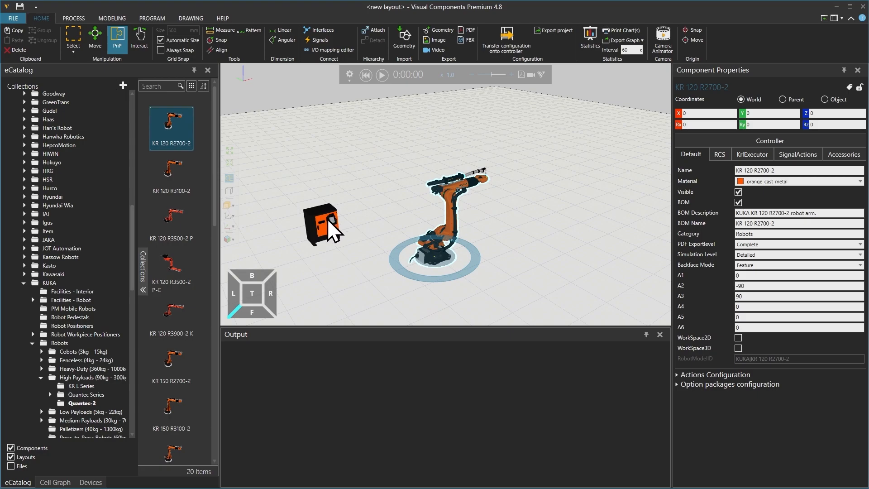
Add the KL4000 linear unit from the KUKA Robot Positioners collection to the layout
{"action": "left_click", "coordinate": [78, 327]}
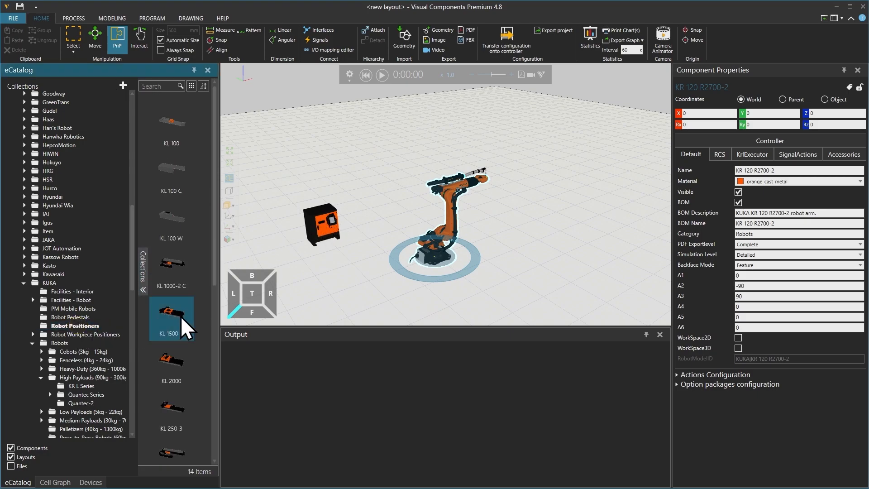
{"action": "scroll", "coordinate": [181, 316], "scroll_direction": "down", "scroll_amount": 3}
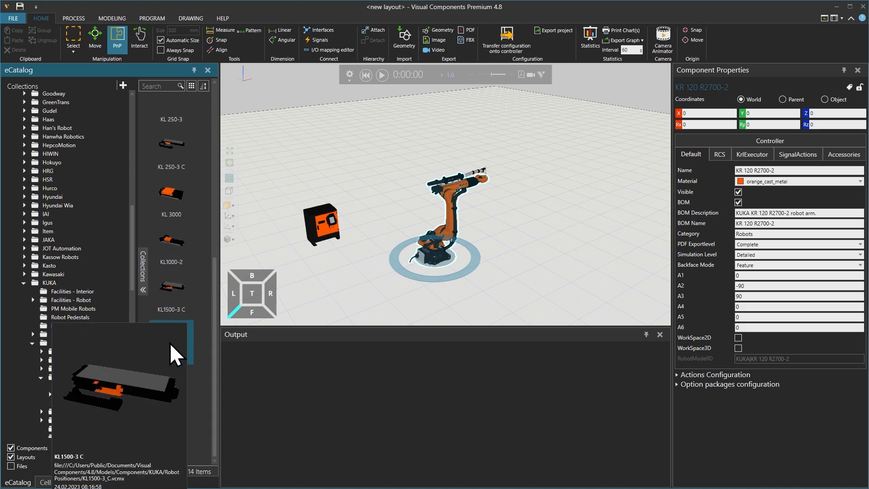
{"action": "mouse_move", "coordinate": [181, 344]}
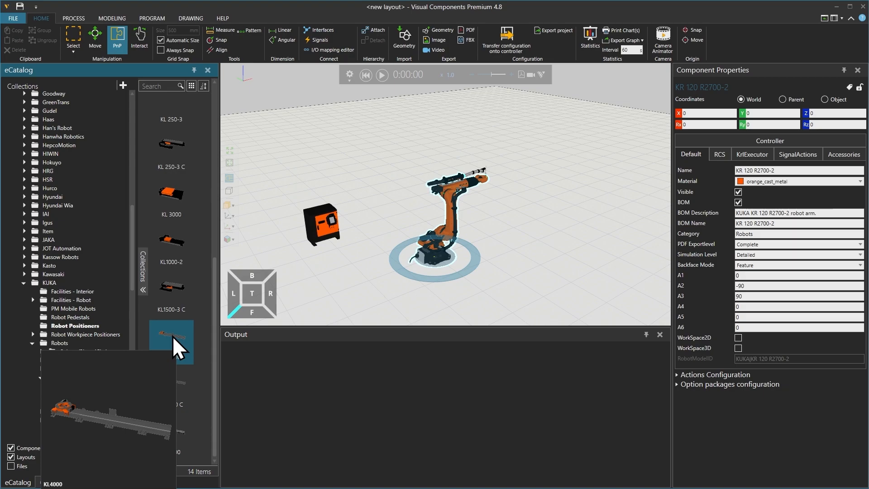
{"action": "double_click", "coordinate": [173, 336]}
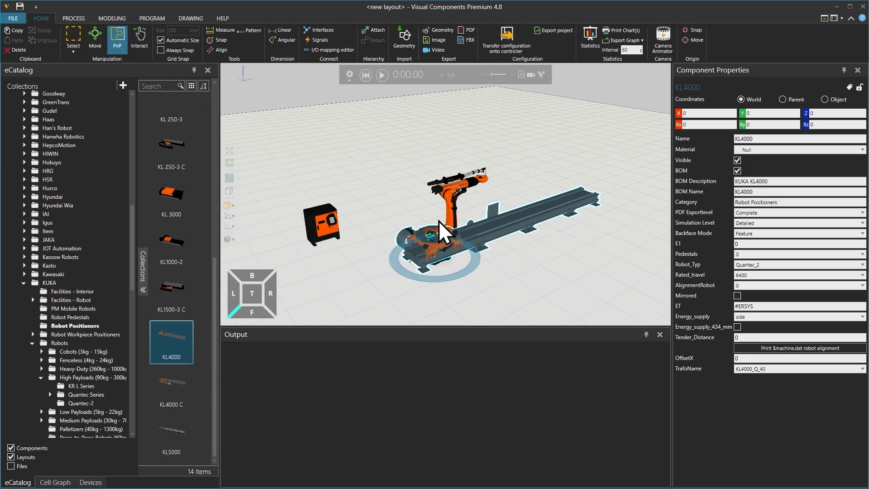
Plug the KR 120 R2700-2 robot onto the carriage of the KL4000 linear unit using PnP
{"action": "left_click", "coordinate": [450, 209]}
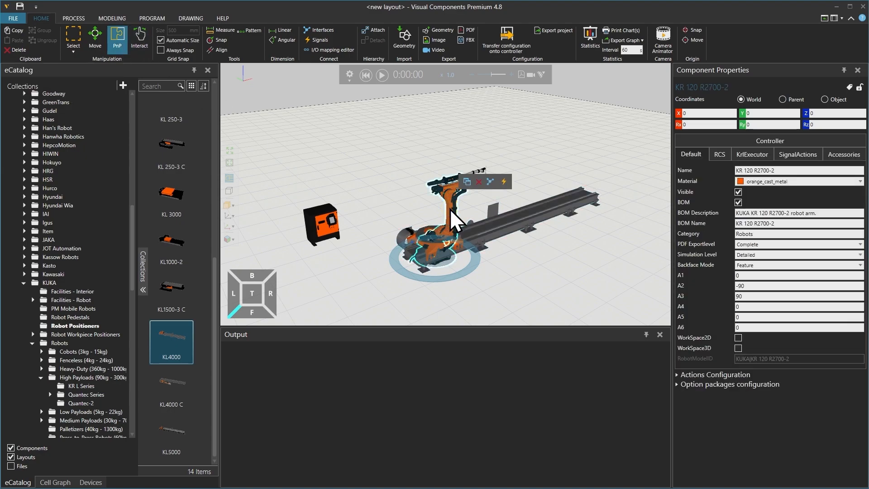
{"action": "mouse_move", "coordinate": [450, 210]}
{"action": "left_mouse_down"}
{"action": "mouse_move", "coordinate": [464, 203]}
{"action": "mouse_move", "coordinate": [453, 196]}
{"action": "left_mouse_up"}
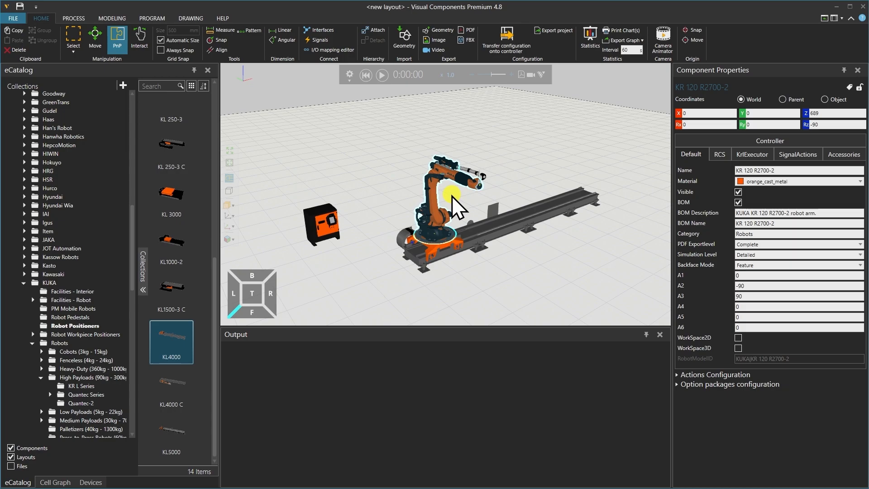
{"action": "left_click", "coordinate": [452, 196]}
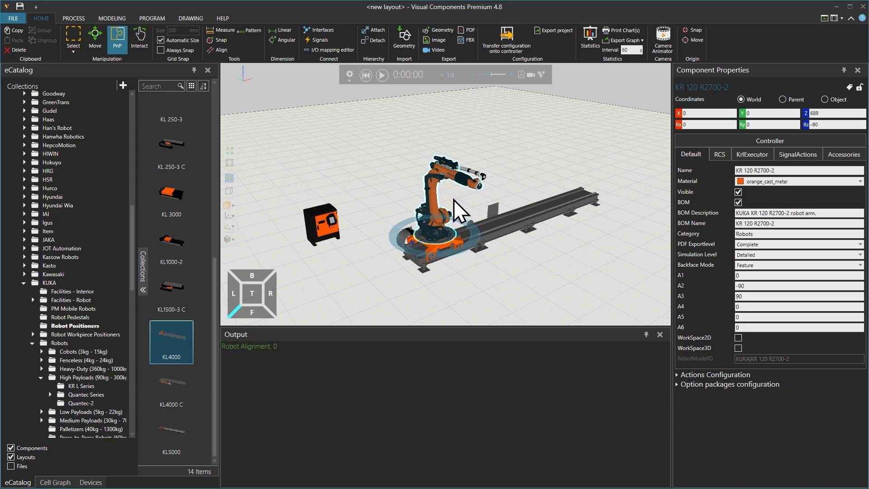
Jog the carriage to about 401 mm along the track and the robot's A2 joint to about -104°, and reset the simulation
{"action": "scroll", "coordinate": [453, 200], "scroll_direction": "up", "scroll_amount": 1}
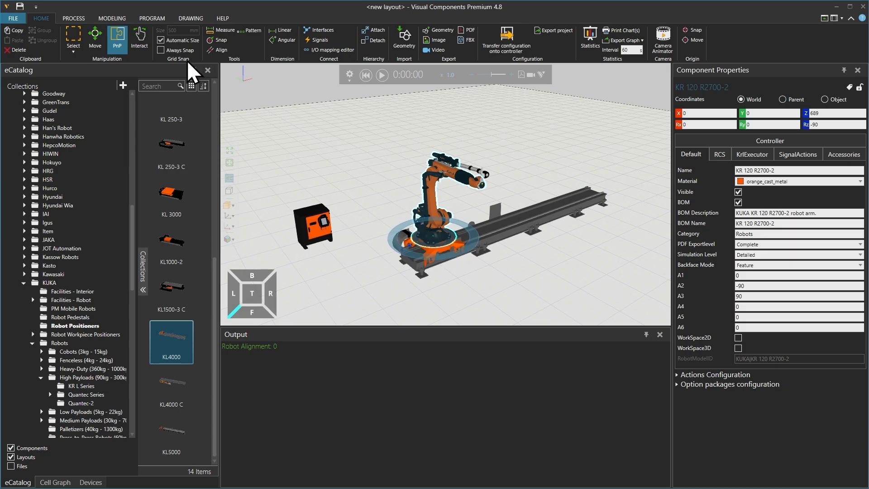
{"action": "left_click", "coordinate": [144, 39]}
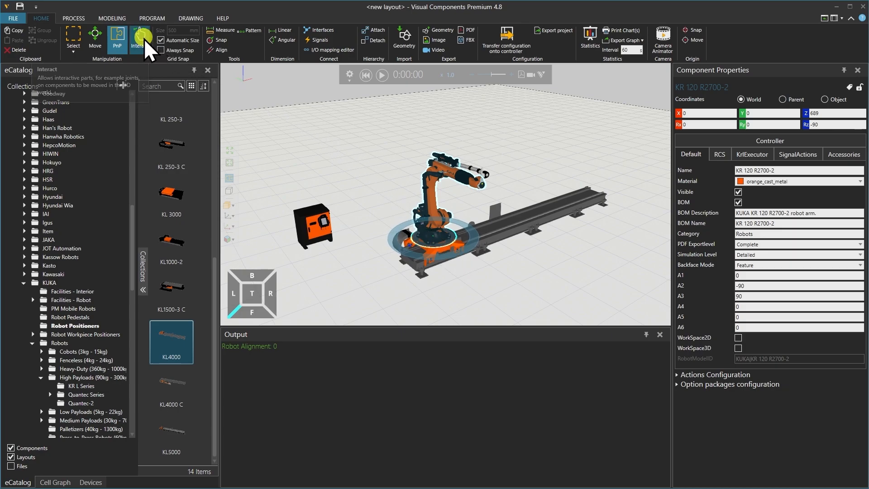
{"action": "mouse_move", "coordinate": [429, 260]}
{"action": "left_mouse_down"}
{"action": "mouse_move", "coordinate": [481, 236]}
{"action": "mouse_move", "coordinate": [471, 236]}
{"action": "mouse_move", "coordinate": [435, 258]}
{"action": "mouse_move", "coordinate": [502, 237]}
{"action": "mouse_move", "coordinate": [441, 248]}
{"action": "left_mouse_up"}
{"action": "left_click_drag", "start_coordinate": [448, 217], "coordinate": [440, 192]}
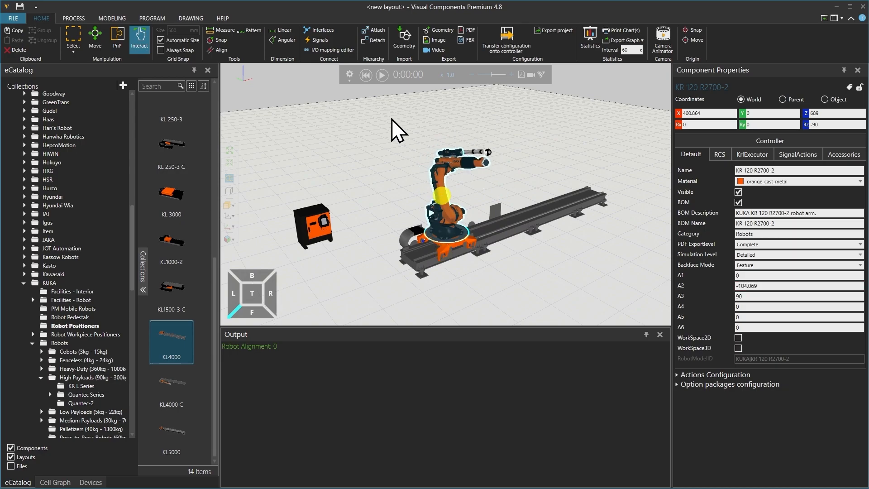
{"action": "left_click", "coordinate": [366, 75]}
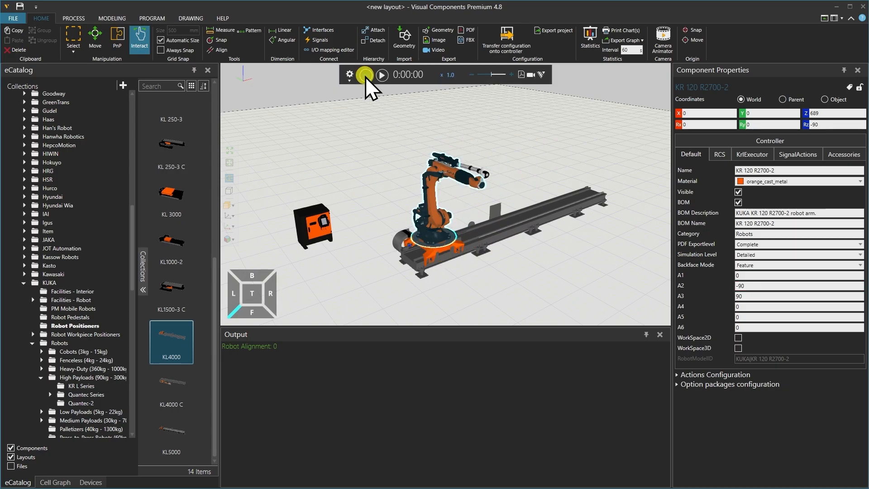
Rotate the robot on the carriage to about -58° around Z and lift it off the track to a height of about 1420 mm
{"action": "left_click", "coordinate": [495, 227]}
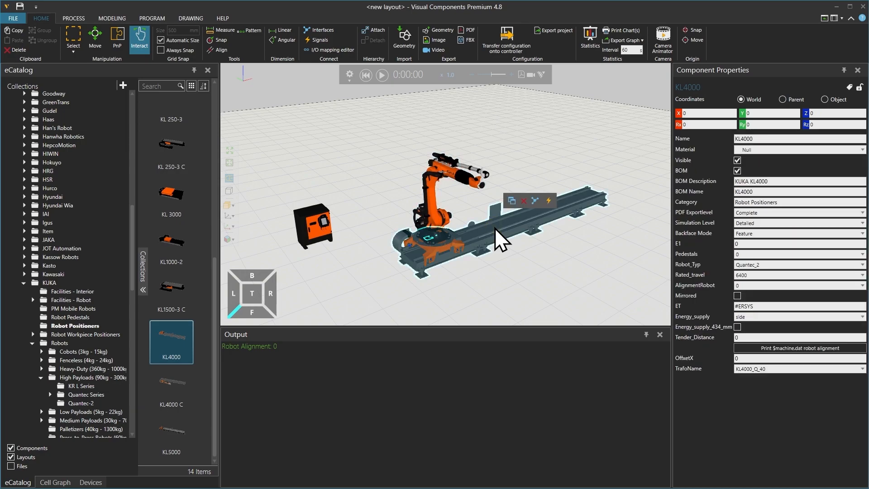
{"action": "left_click", "coordinate": [98, 39]}
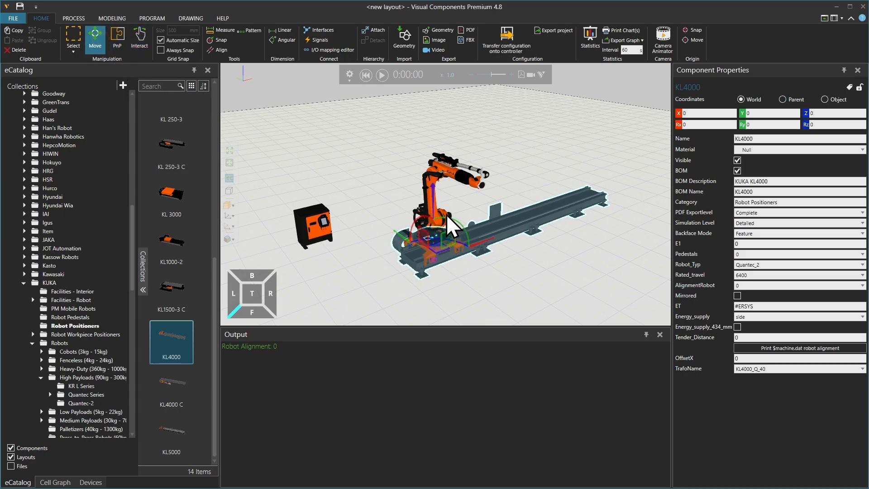
{"action": "left_click", "coordinate": [438, 239]}
{"action": "left_click", "coordinate": [429, 210]}
{"action": "left_click_drag", "start_coordinate": [434, 222], "coordinate": [409, 226]}
{"action": "left_click_drag", "start_coordinate": [433, 190], "coordinate": [442, 165]}
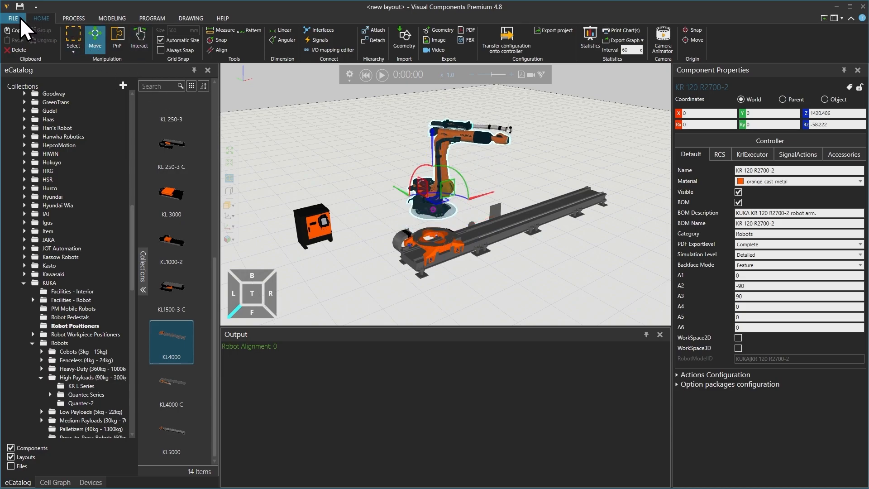
Add the Undo command to the quick access toolbar and undo the robot's rotation and lift
{"action": "left_click", "coordinate": [36, 6]}
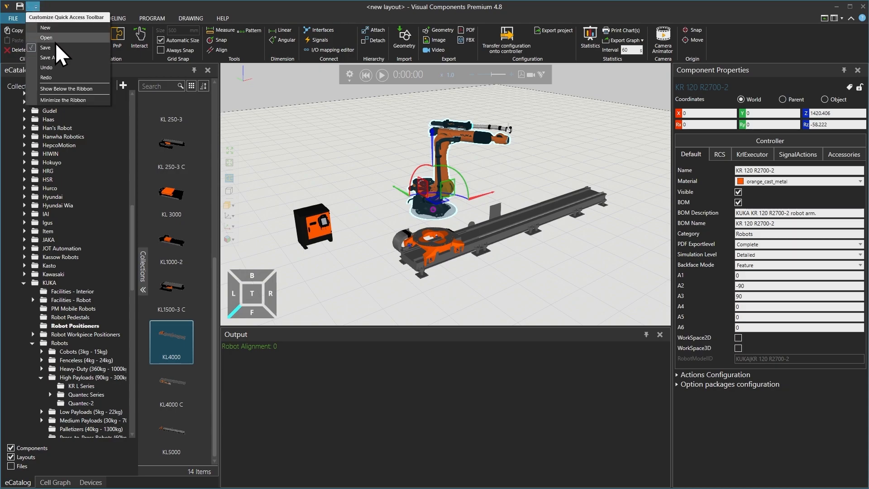
{"action": "left_click", "coordinate": [56, 68]}
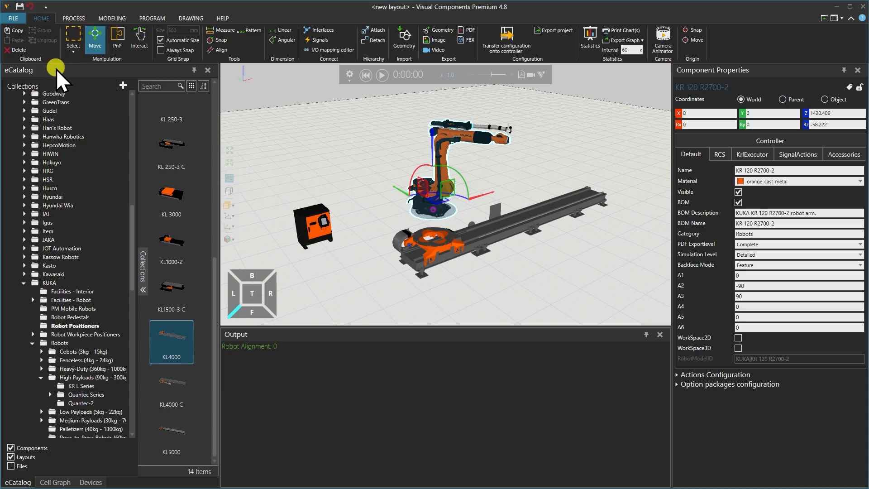
{"action": "left_click", "coordinate": [31, 6]}
{"action": "left_click", "coordinate": [30, 6]}
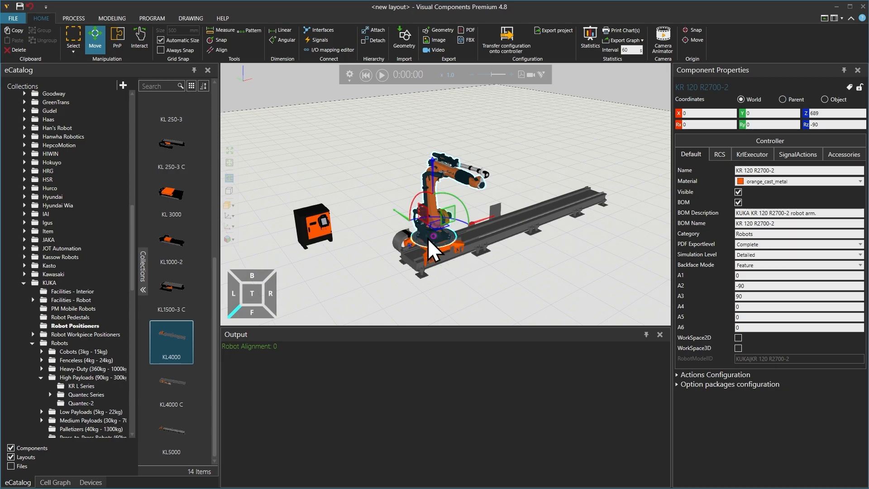
Print the KL4000's $machine.dat robot alignment and examine the $ET1_TA1KR and $ET1_TFLA3 frame values in the output
{"action": "left_click", "coordinate": [448, 253]}
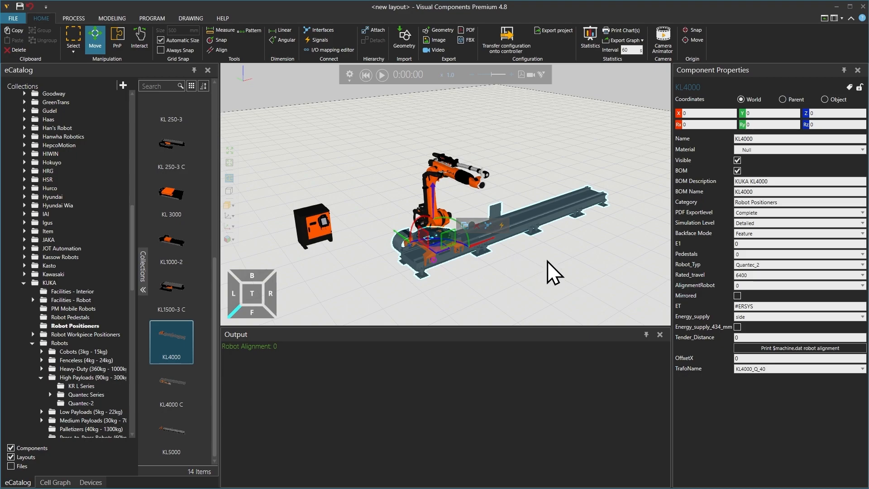
{"action": "left_click", "coordinate": [756, 351]}
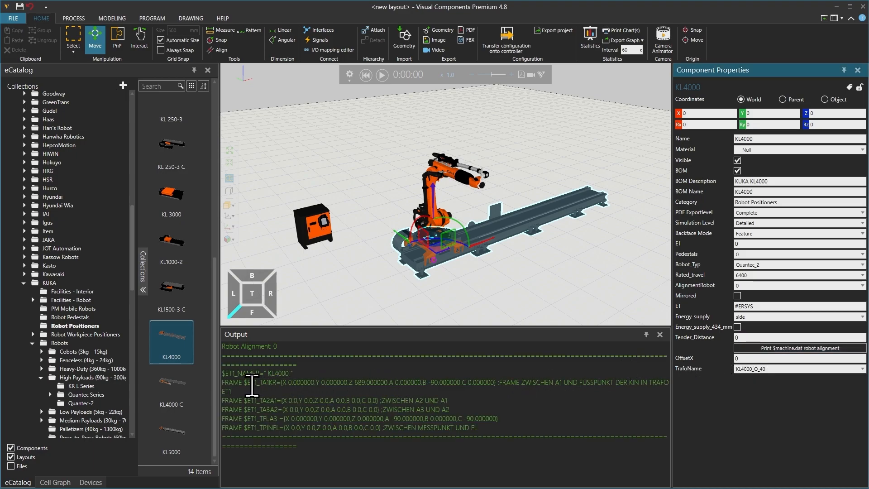
{"action": "left_click_drag", "start_coordinate": [245, 383], "coordinate": [276, 386]}
{"action": "left_click", "coordinate": [324, 395]}
{"action": "left_click_drag", "start_coordinate": [354, 382], "coordinate": [366, 381]}
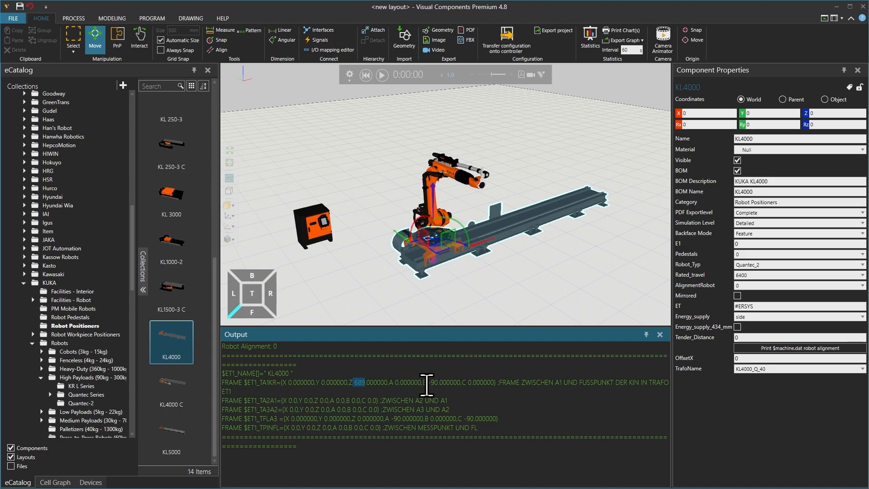
{"action": "left_click_drag", "start_coordinate": [428, 383], "coordinate": [442, 383]}
{"action": "left_click_drag", "start_coordinate": [502, 418], "coordinate": [385, 416]}
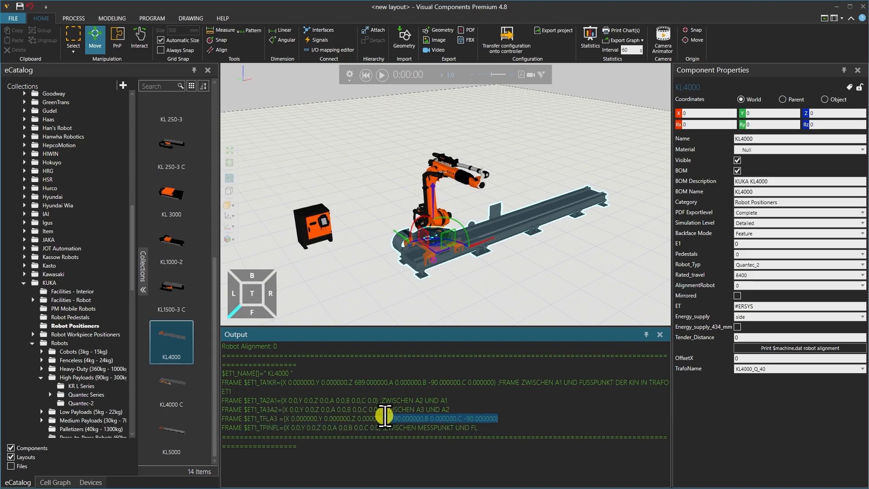
{"action": "left_click", "coordinate": [514, 414]}
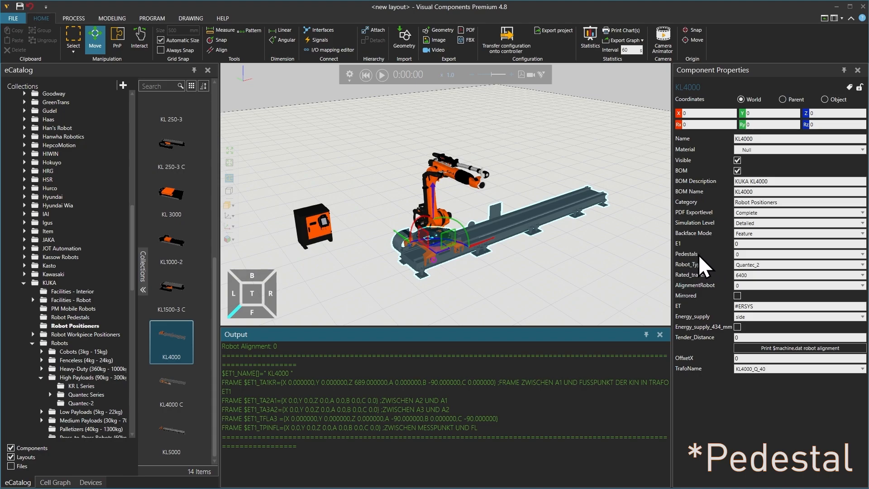
Set the KL4000's Pedestals property to 400 and inspect the pedestal under the robot
{"action": "left_click", "coordinate": [738, 255]}
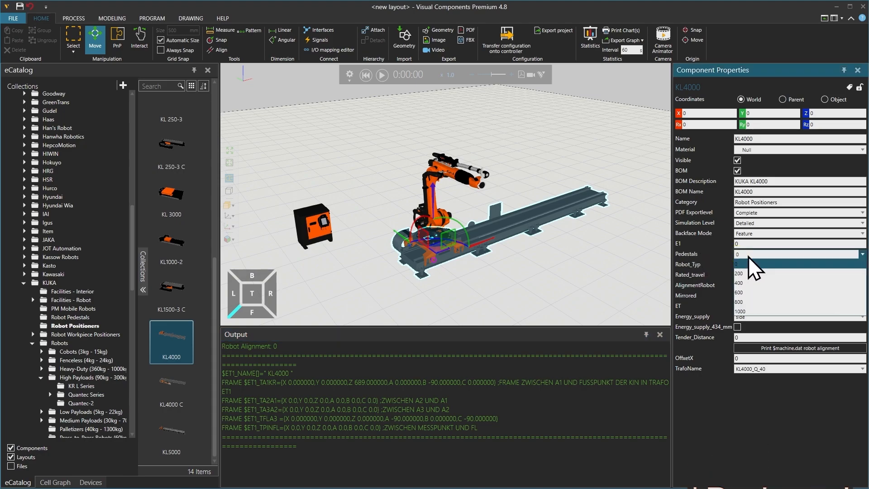
{"action": "left_click", "coordinate": [748, 284]}
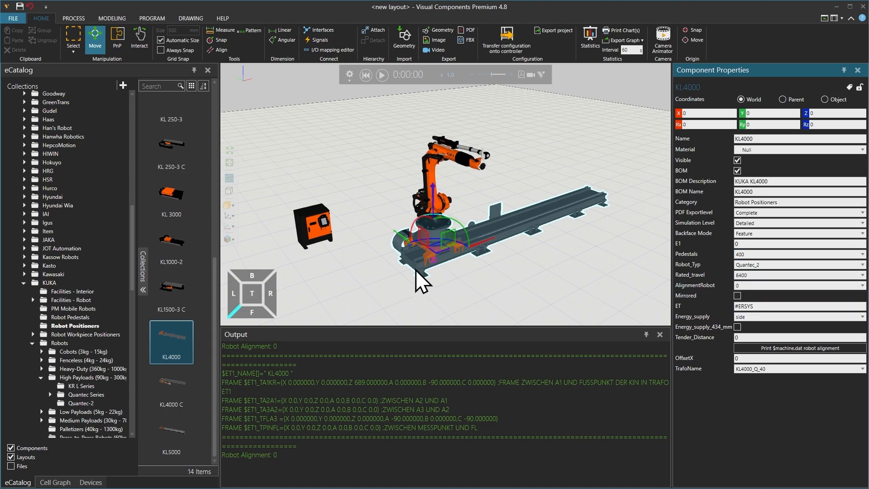
{"action": "scroll", "coordinate": [419, 269], "scroll_direction": "up", "scroll_amount": 2}
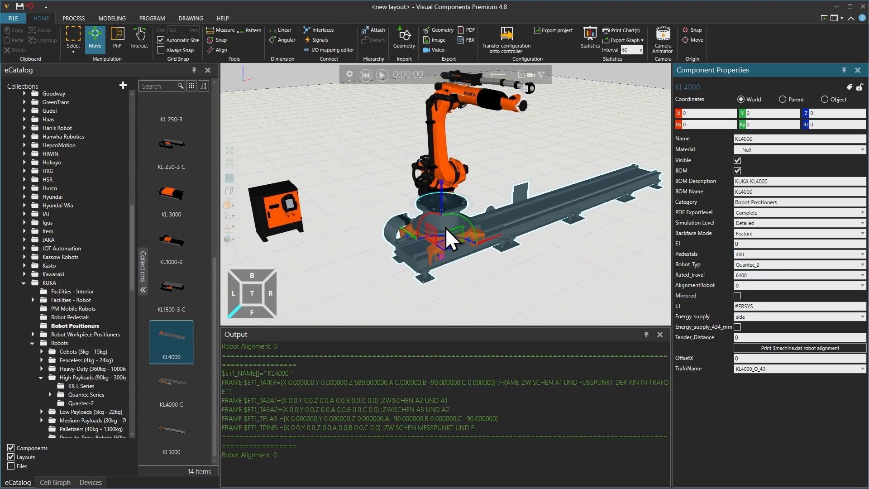
{"action": "middle_click_drag", "start_coordinate": [448, 216], "coordinate": [429, 220]}
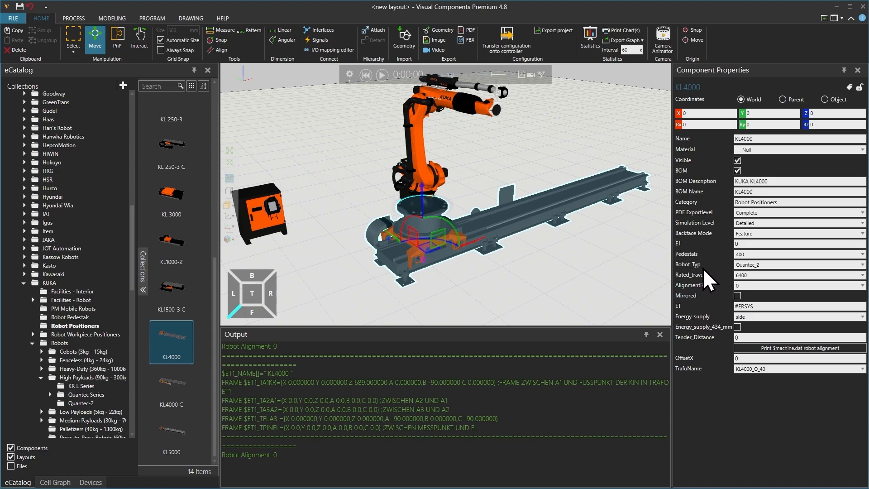
Keep the KL4000's Robot_Typ at Quantec_2 and set its Rated_travel to 8400
{"action": "left_click", "coordinate": [771, 265]}
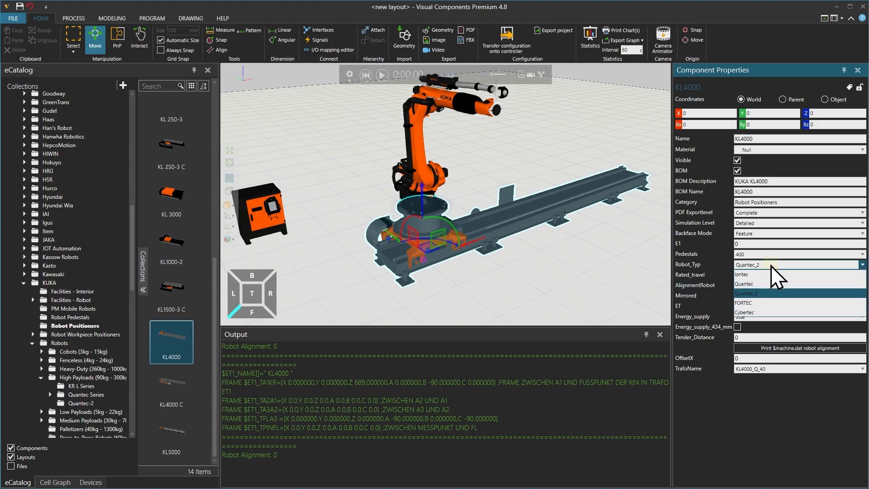
{"action": "left_click", "coordinate": [760, 293]}
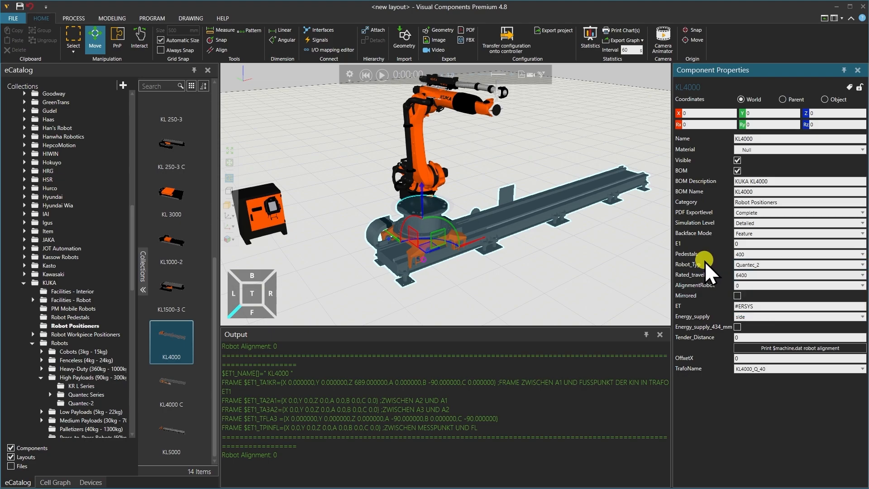
{"action": "left_click", "coordinate": [754, 275]}
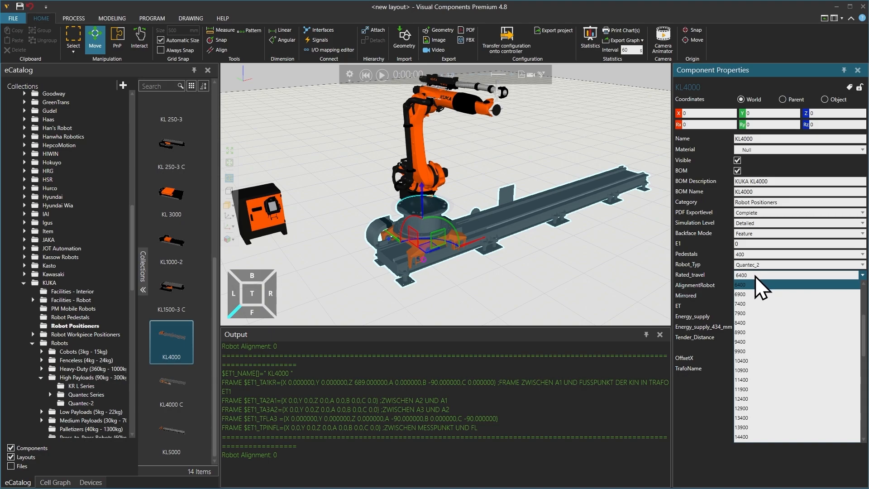
{"action": "left_click", "coordinate": [751, 323]}
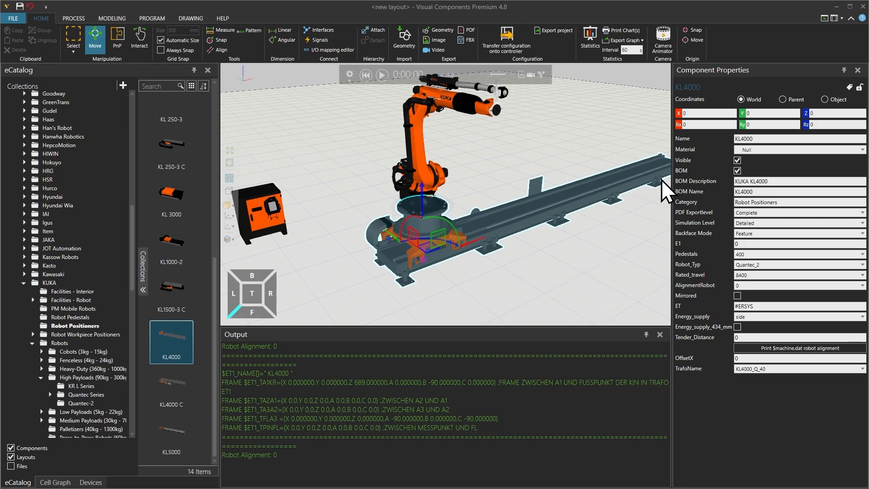
{"action": "scroll", "coordinate": [629, 252], "scroll_direction": "down", "scroll_amount": 1}
{"action": "middle_click_drag", "start_coordinate": [629, 251], "coordinate": [599, 256]}
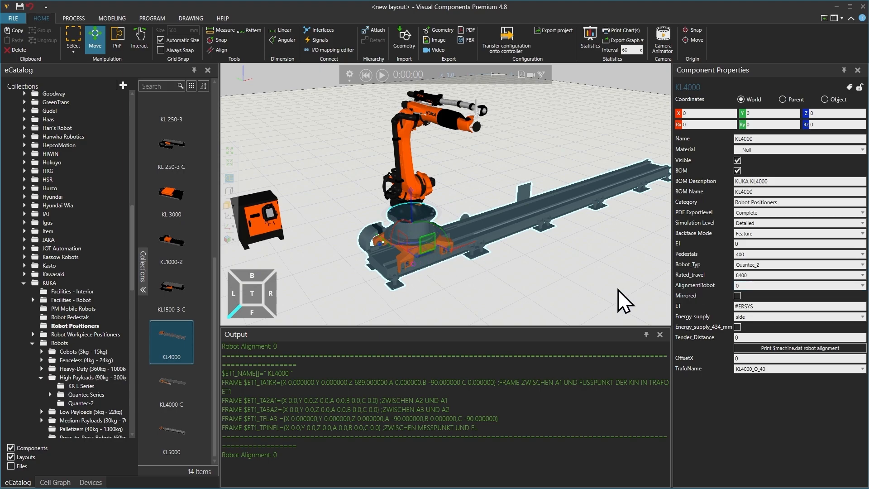
Set the KL4000's AlignmentRobot property to 315 and inspect the robot's orientation on the carriage
{"action": "left_click", "coordinate": [782, 286]}
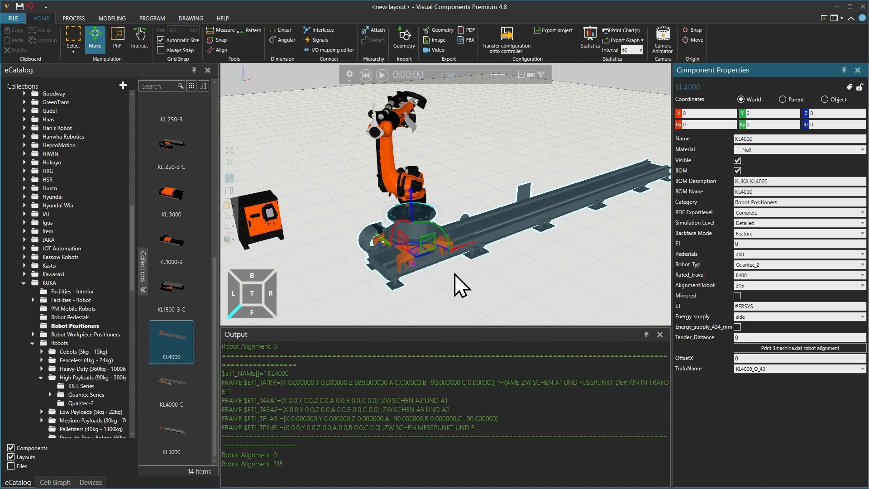
{"action": "right_click_drag", "start_coordinate": [470, 265], "coordinate": [412, 275]}
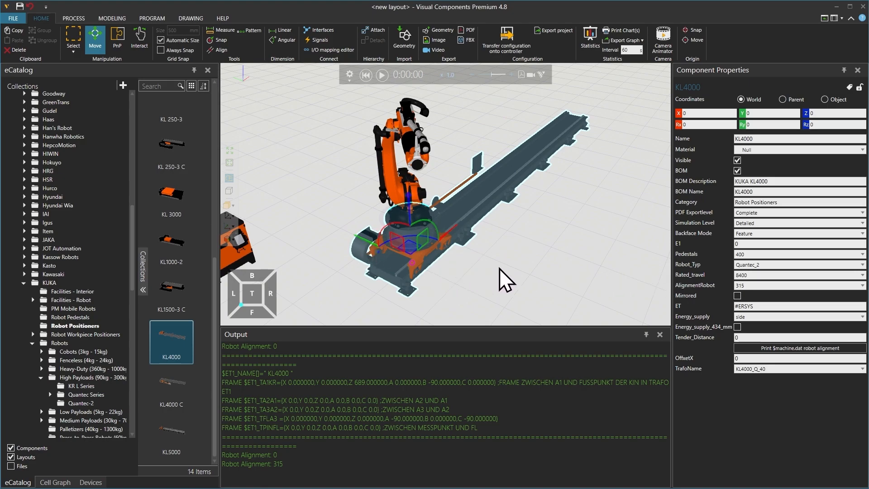
Try the KL4000's Mirrored option, then switch it off again
{"action": "left_click", "coordinate": [738, 296]}
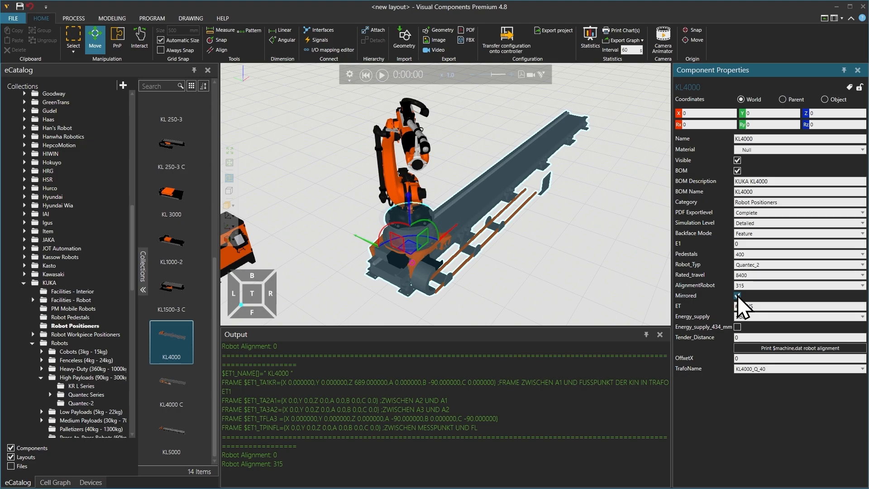
{"action": "left_click", "coordinate": [738, 295]}
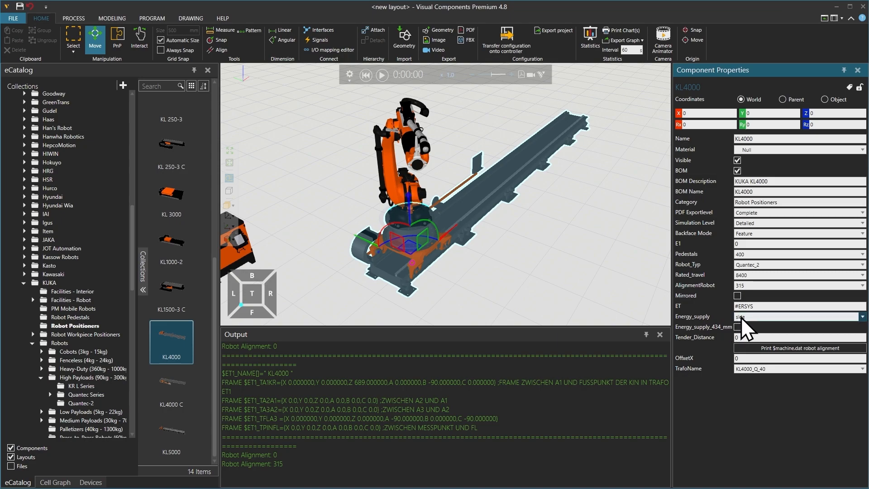
Try the KL4000's center Energy_supply and its Energy_supply_434_mm option, restoring the side supply with the 434 mm option off
{"action": "left_click", "coordinate": [755, 317]}
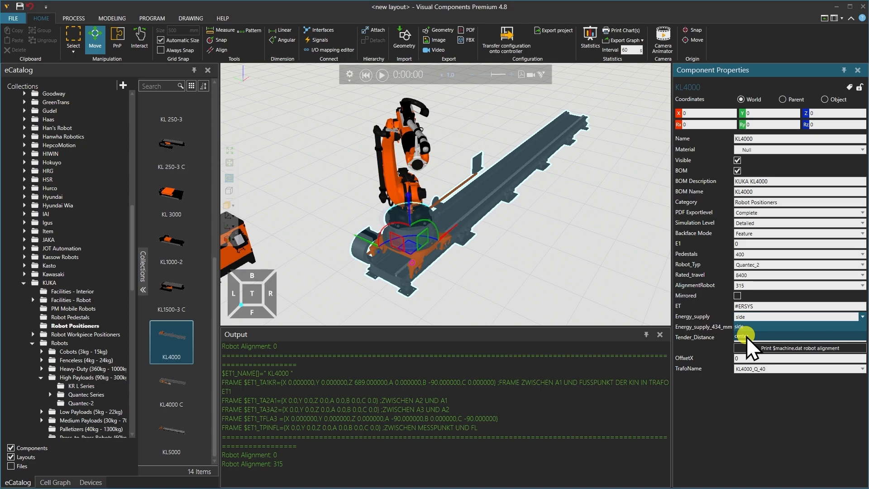
{"action": "left_click", "coordinate": [746, 336]}
{"action": "right_click_drag", "start_coordinate": [427, 264], "coordinate": [406, 267]}
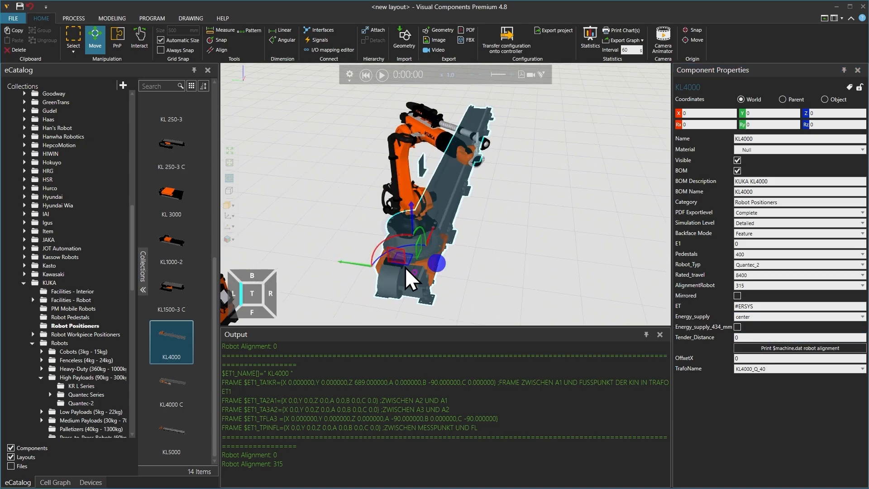
{"action": "left_click", "coordinate": [757, 316]}
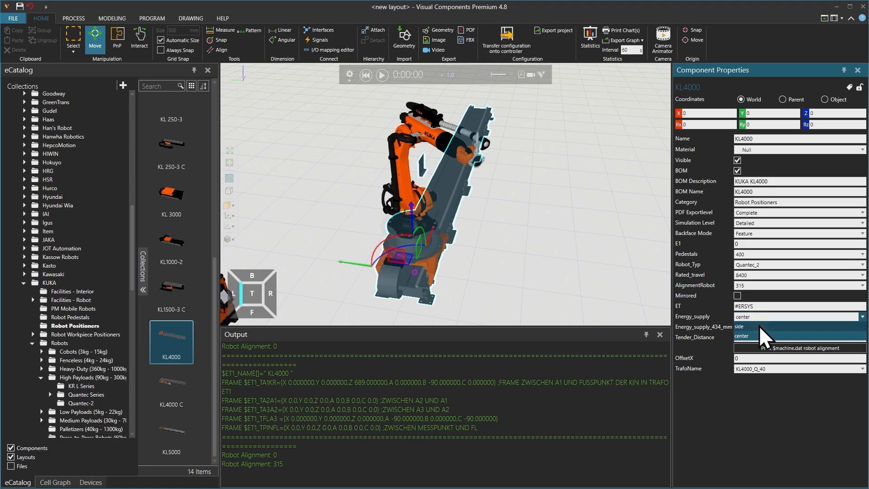
{"action": "left_click", "coordinate": [759, 326]}
{"action": "left_click", "coordinate": [739, 326]}
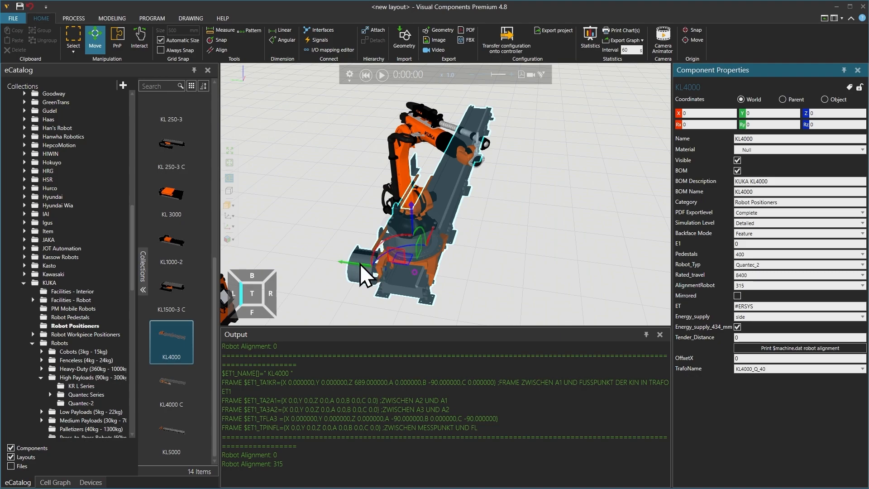
{"action": "left_click", "coordinate": [738, 327]}
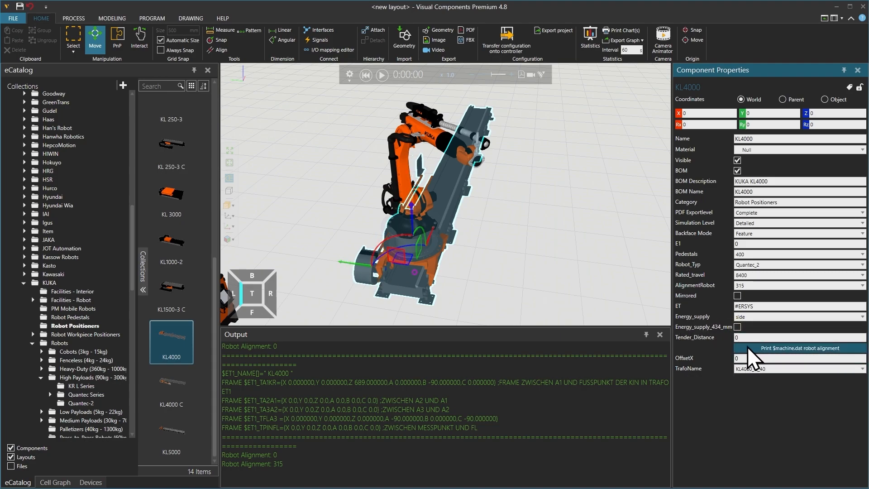
Print the KL4000's $machine.dat robot alignment again and compare the $ET1_TA1KR Z and $ET1_TFLA3 B values with the previous printout
{"action": "left_click", "coordinate": [779, 348]}
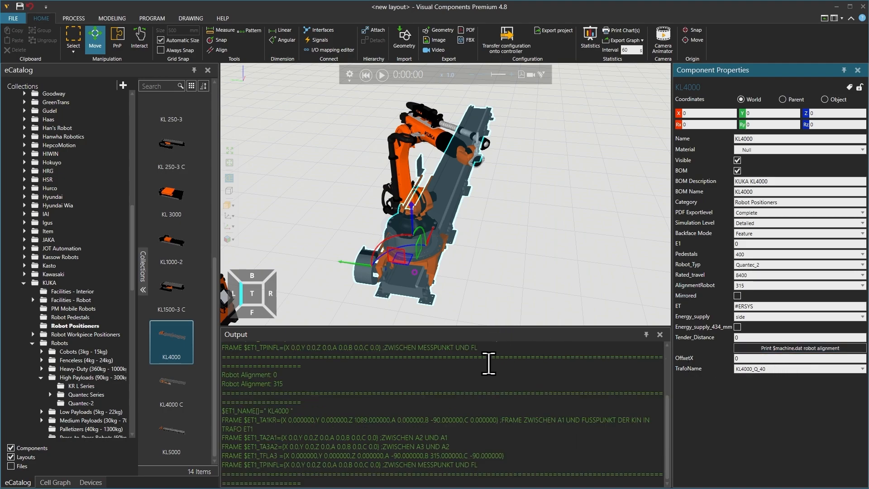
{"action": "left_click_drag", "start_coordinate": [508, 326], "coordinate": [524, 169]}
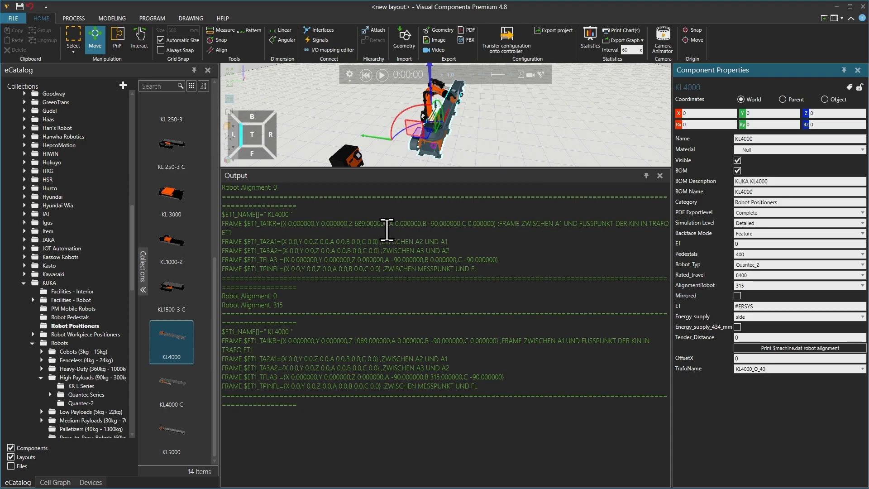
{"action": "left_click_drag", "start_coordinate": [350, 223], "coordinate": [361, 220]}
{"action": "left_click_drag", "start_coordinate": [349, 340], "coordinate": [378, 349]}
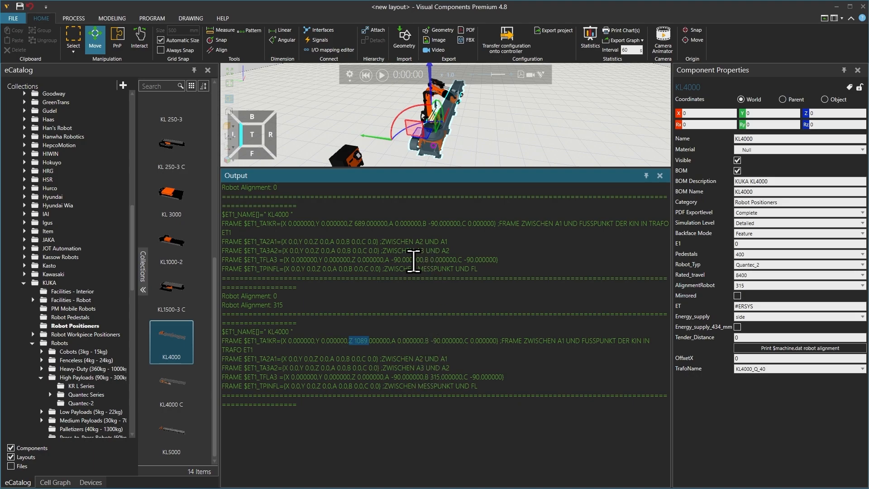
{"action": "left_click_drag", "start_coordinate": [426, 260], "coordinate": [453, 258]}
{"action": "left_click_drag", "start_coordinate": [425, 377], "coordinate": [459, 377]}
{"action": "left_click", "coordinate": [460, 377]}
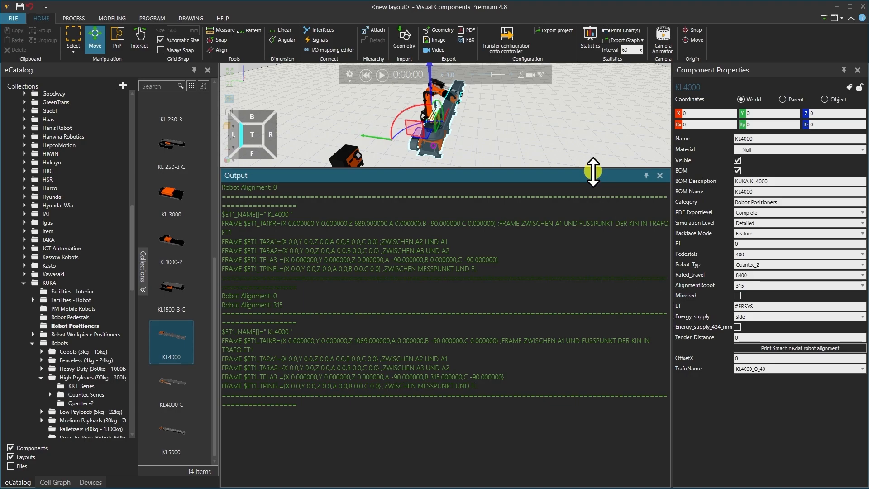
{"action": "left_click_drag", "start_coordinate": [563, 361], "coordinate": [562, 372]}
{"action": "scroll", "coordinate": [580, 398], "scroll_direction": "down", "scroll_amount": 5}
{"action": "right_click_drag", "start_coordinate": [564, 325], "coordinate": [542, 322]}
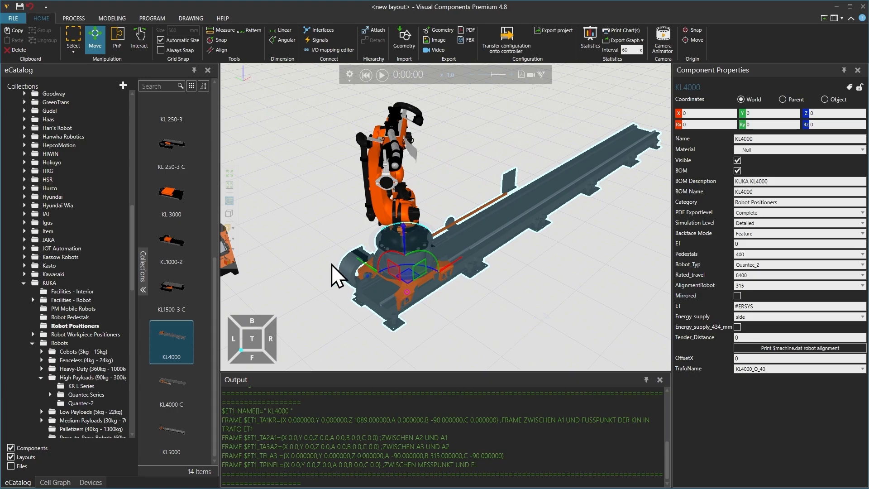
Enable the extended program view for the KR 120 R2700-2 and open the $machine file from its Mada folder
{"action": "left_click", "coordinate": [158, 20]}
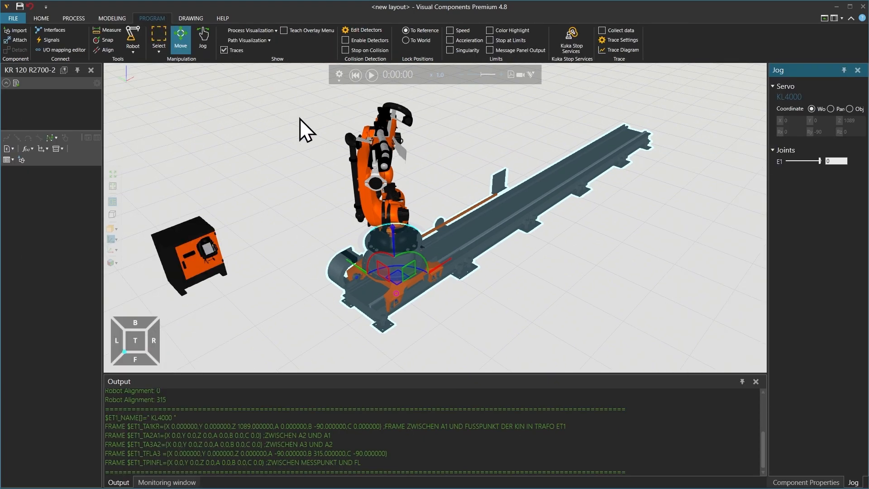
{"action": "left_click", "coordinate": [363, 193]}
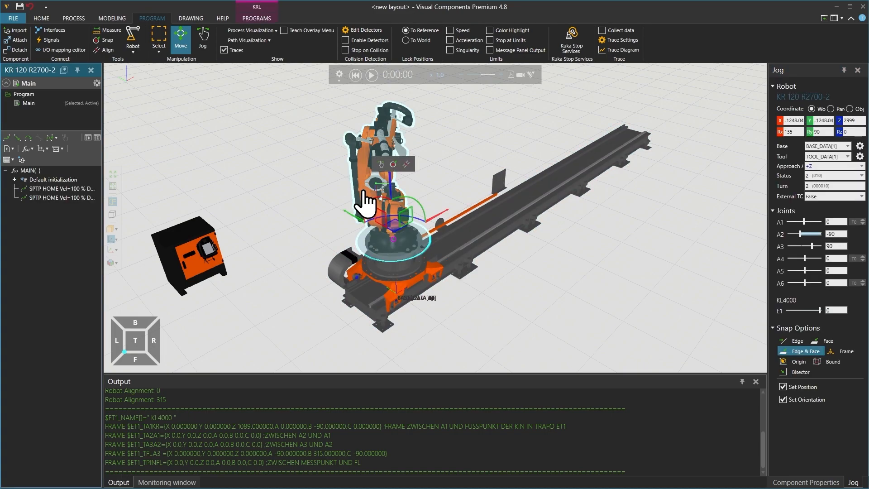
{"action": "left_click", "coordinate": [27, 104]}
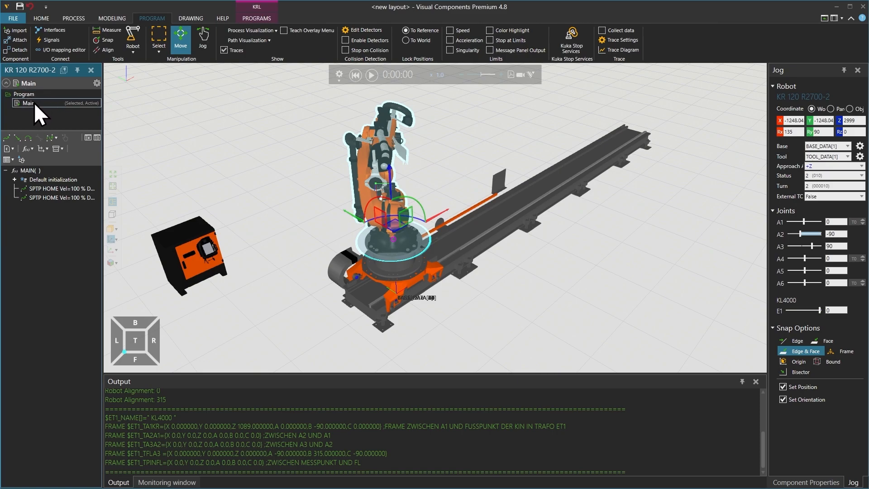
{"action": "right_click", "coordinate": [34, 94]}
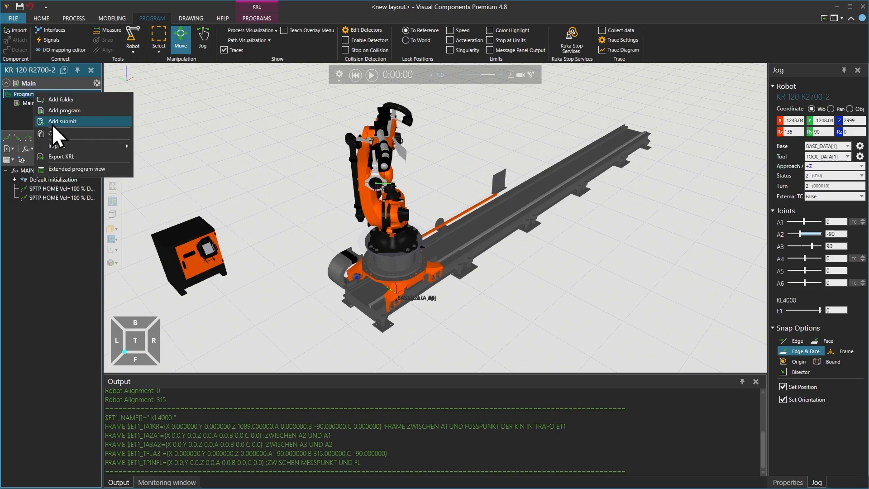
{"action": "left_click", "coordinate": [67, 169]}
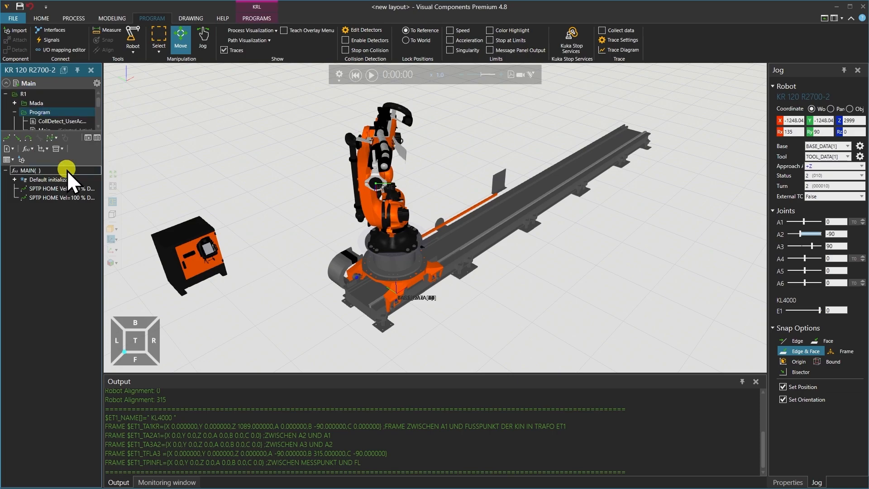
{"action": "left_click_drag", "start_coordinate": [104, 186], "coordinate": [213, 186]}
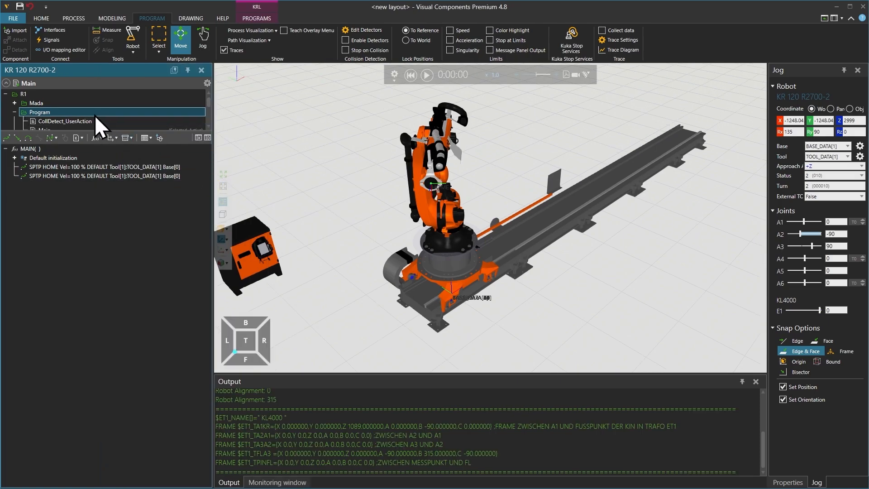
{"action": "left_click", "coordinate": [15, 104]}
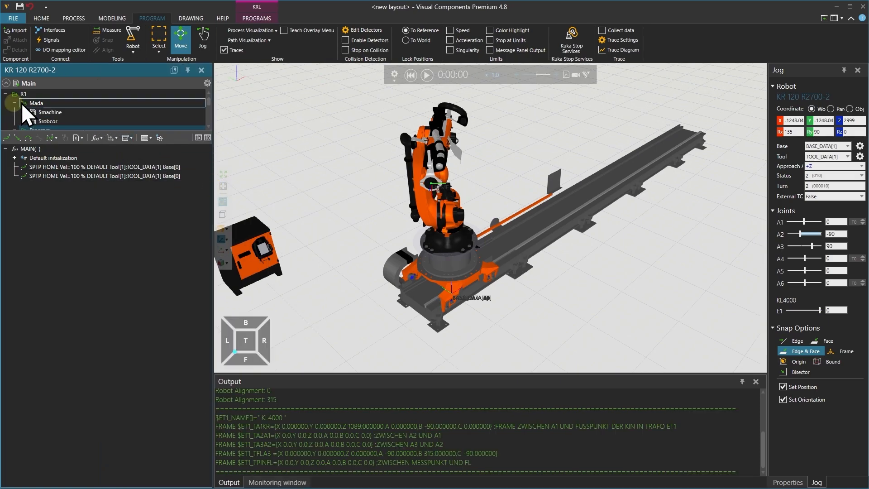
{"action": "double_click", "coordinate": [47, 112]}
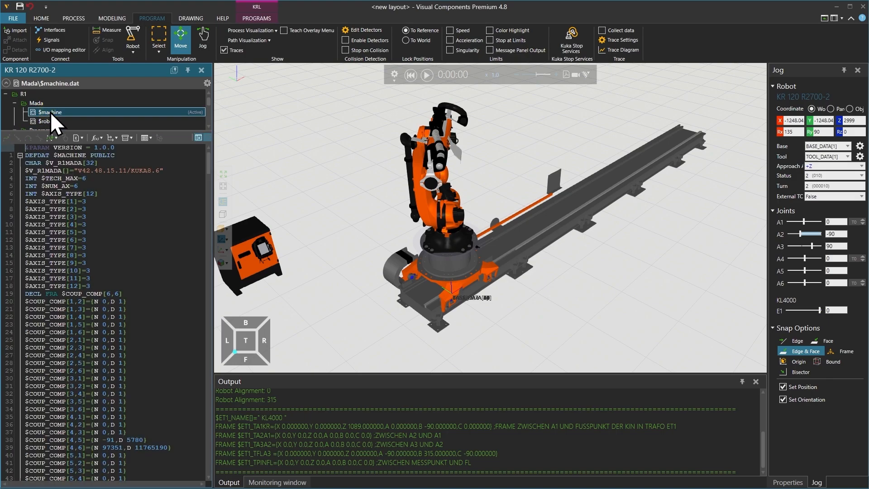
Search the $machine.dat file for ET1 and examine its $ET1 name and frame declarations
{"action": "scroll", "coordinate": [94, 204], "scroll_direction": "down", "scroll_amount": 13}
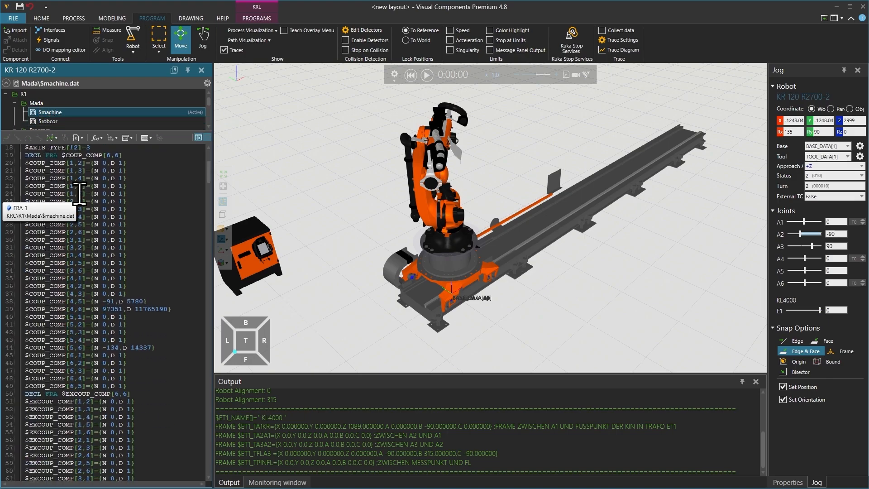
{"action": "scroll", "coordinate": [94, 205], "scroll_direction": "down", "scroll_amount": 20}
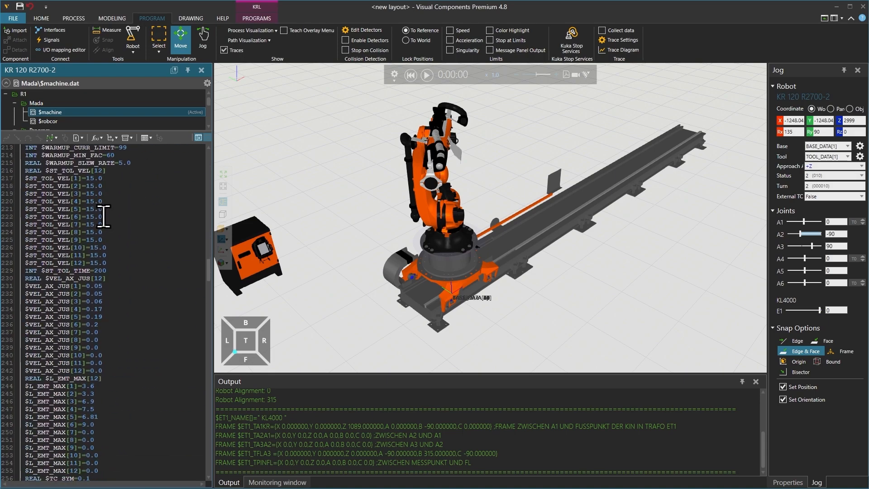
{"action": "scroll", "coordinate": [104, 217], "scroll_direction": "down", "scroll_amount": 4}
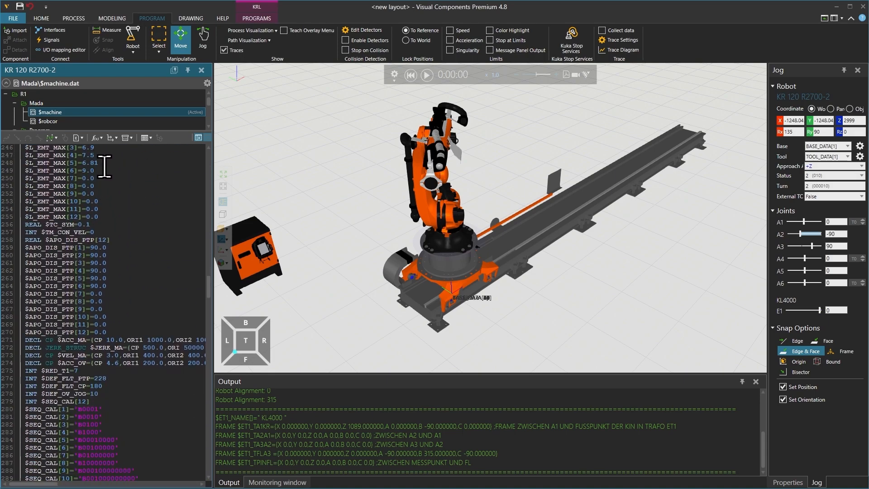
{"action": "key", "text": "ctrl+f"}
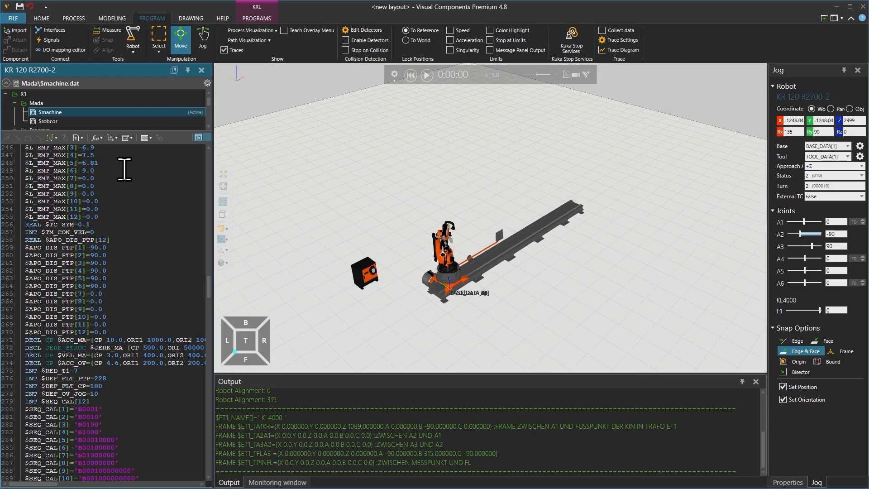
{"action": "key", "text": "ctrl+f"}
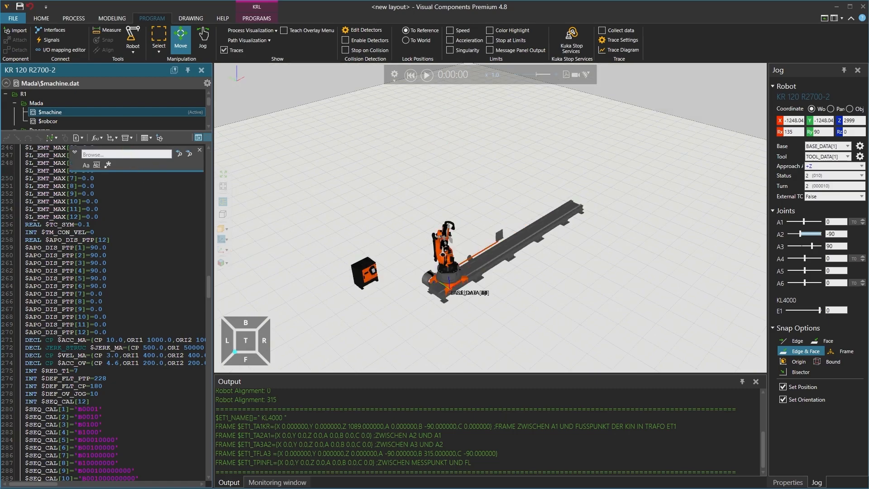
{"action": "type", "text": "ET1"}
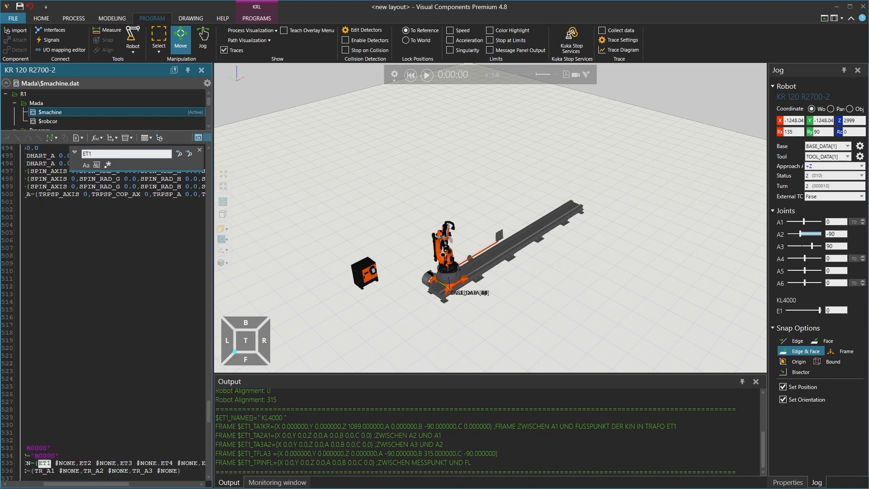
{"action": "left_click", "coordinate": [101, 254]}
{"action": "scroll", "coordinate": [107, 254], "scroll_direction": "down", "scroll_amount": 3}
{"action": "left_click_drag", "start_coordinate": [72, 484], "coordinate": [33, 484]}
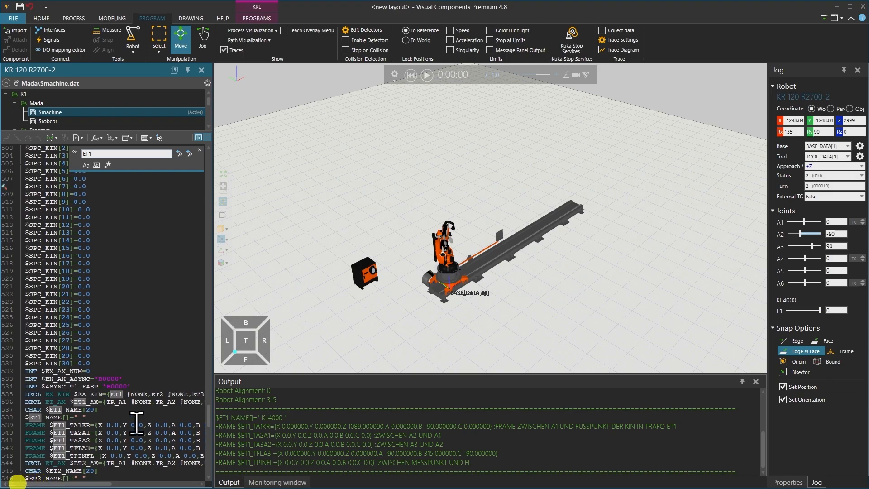
{"action": "left_click_drag", "start_coordinate": [217, 343], "coordinate": [291, 349]}
{"action": "scroll", "coordinate": [171, 277], "scroll_direction": "down", "scroll_amount": 6}
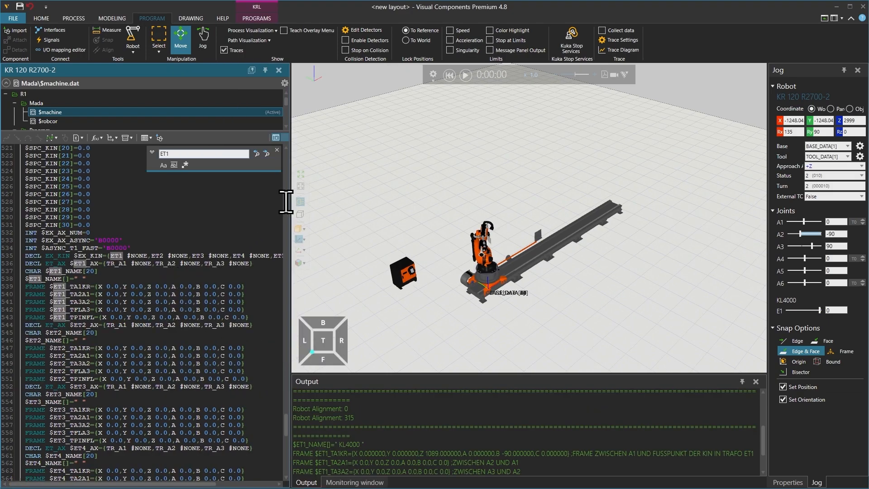
Reset and run the simulation to write the KL4000 data, and compare the $ET1 frames in $machine.dat with the printed values
{"action": "left_click", "coordinate": [448, 76]}
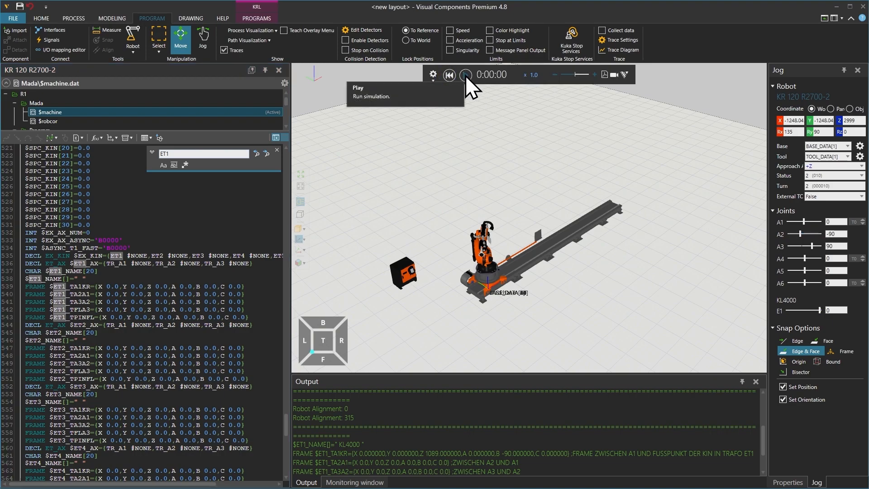
{"action": "left_click", "coordinate": [465, 75]}
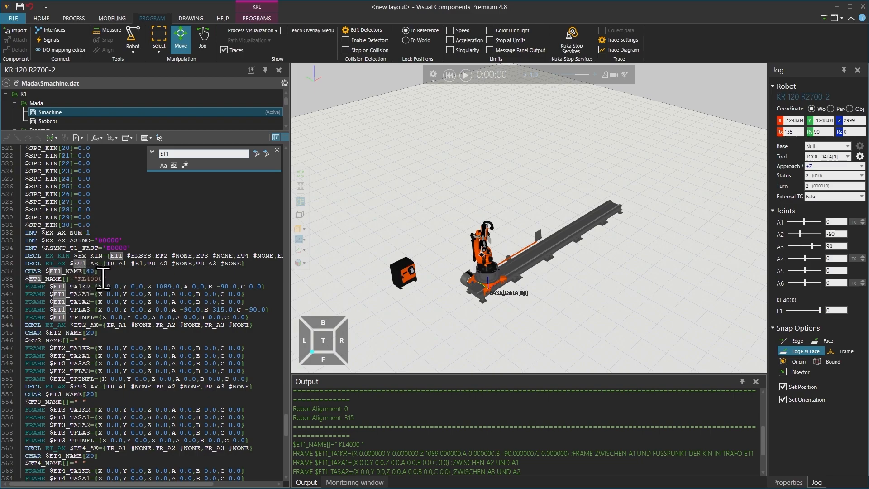
{"action": "scroll", "coordinate": [417, 443], "scroll_direction": "down", "scroll_amount": 2}
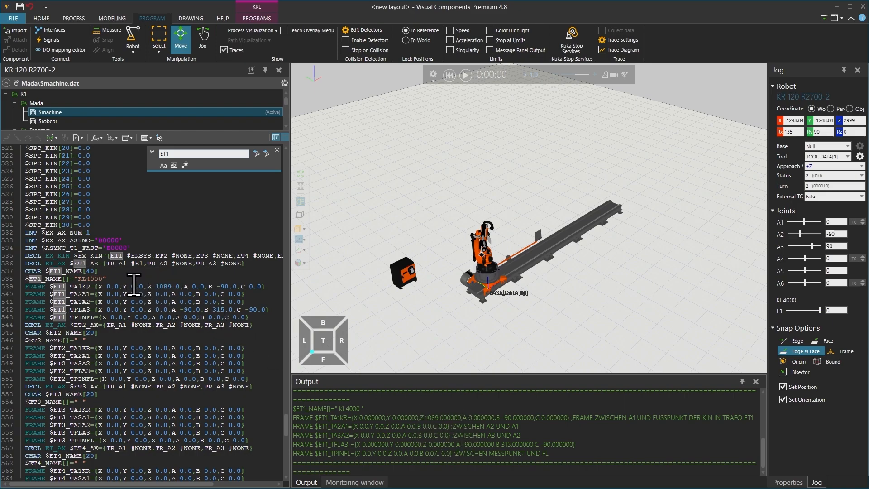
{"action": "left_click_drag", "start_coordinate": [48, 286], "coordinate": [258, 323]}
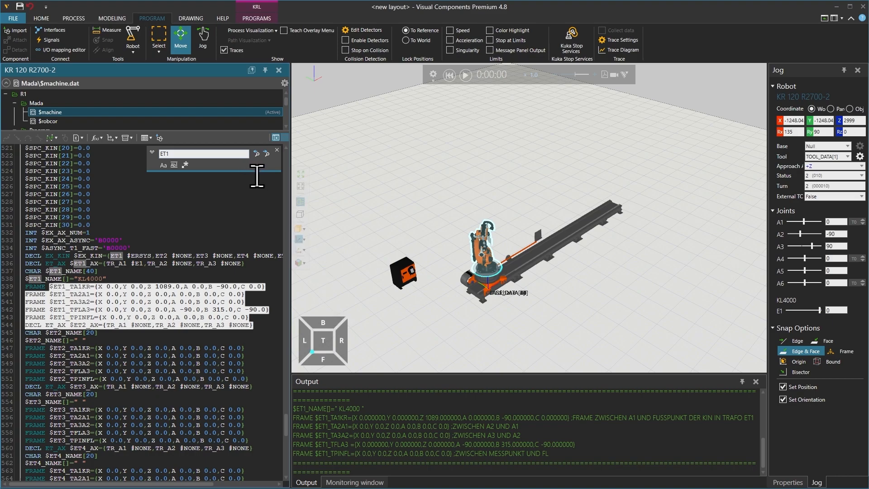
Leave the code editor, enlarge the program tree and open the Main program in the statement view
{"action": "left_click", "coordinate": [276, 139]}
{"action": "left_click_drag", "start_coordinate": [249, 132], "coordinate": [237, 195]}
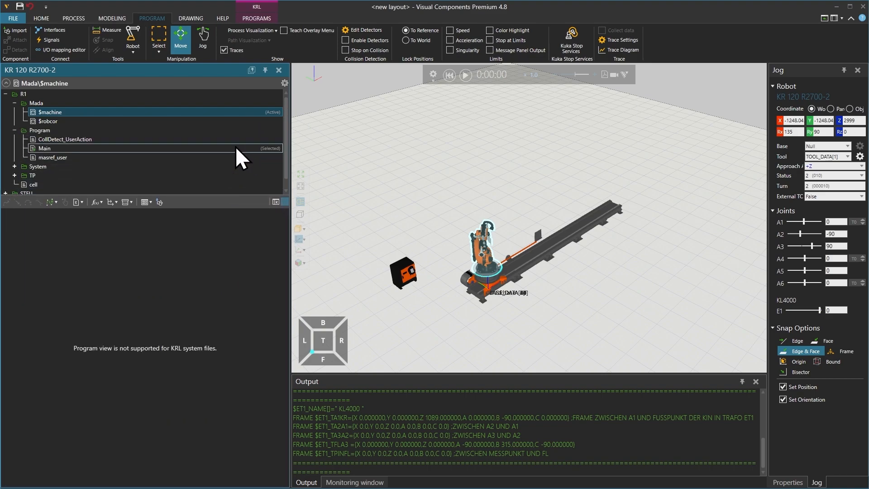
{"action": "right_click", "coordinate": [236, 147]}
{"action": "left_click", "coordinate": [212, 153]}
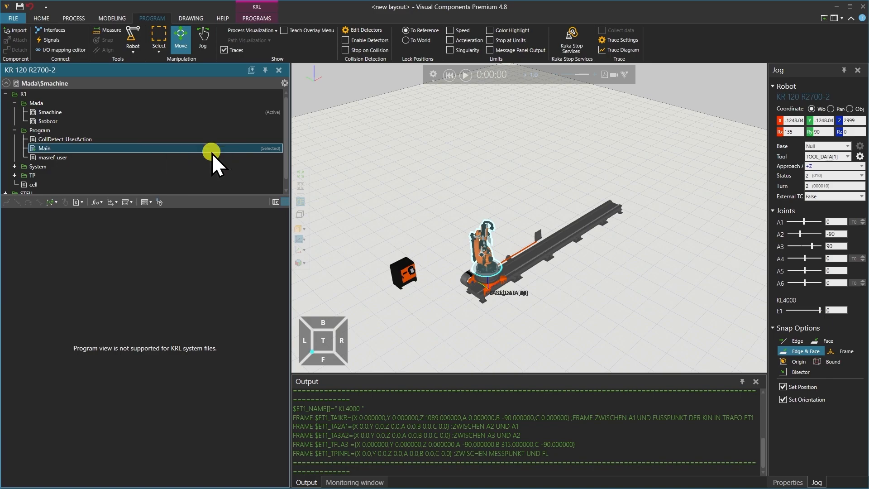
{"action": "left_click", "coordinate": [284, 203]}
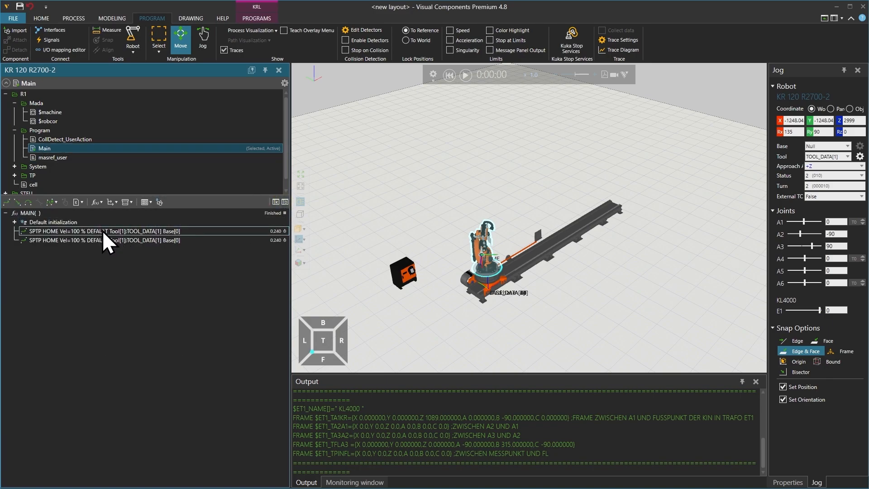
Examine the first SPTP HOME statement of Main and its E1 value with a close view of the robot
{"action": "left_click", "coordinate": [103, 232]}
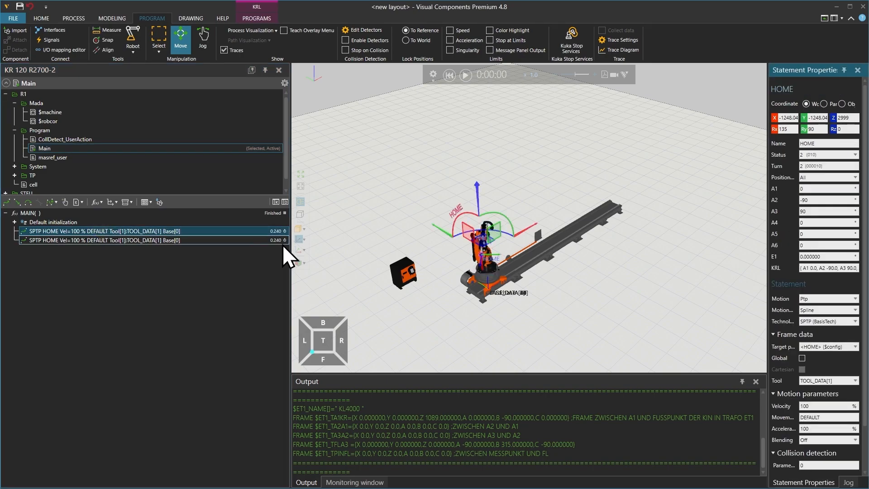
{"action": "scroll", "coordinate": [488, 273], "scroll_direction": "up", "scroll_amount": 5}
{"action": "scroll", "coordinate": [490, 265], "scroll_direction": "up", "scroll_amount": 2}
{"action": "right_click_drag", "start_coordinate": [493, 232], "coordinate": [512, 268]}
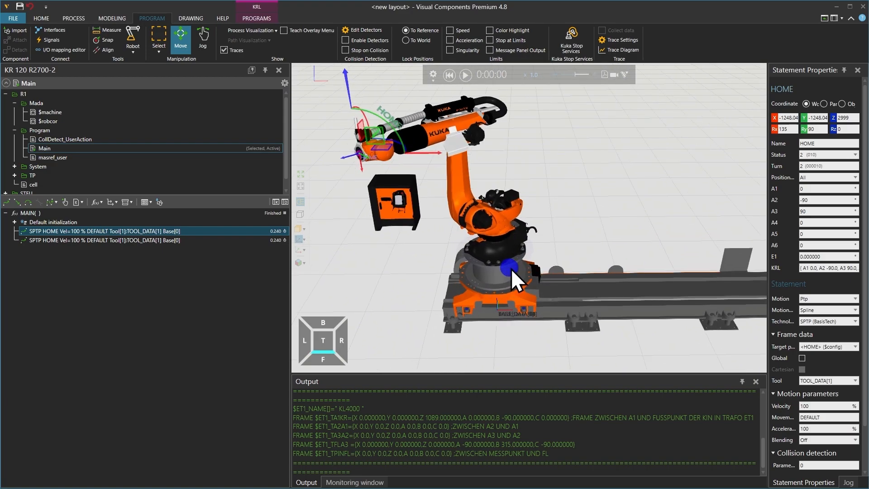
{"action": "left_click", "coordinate": [179, 231]}
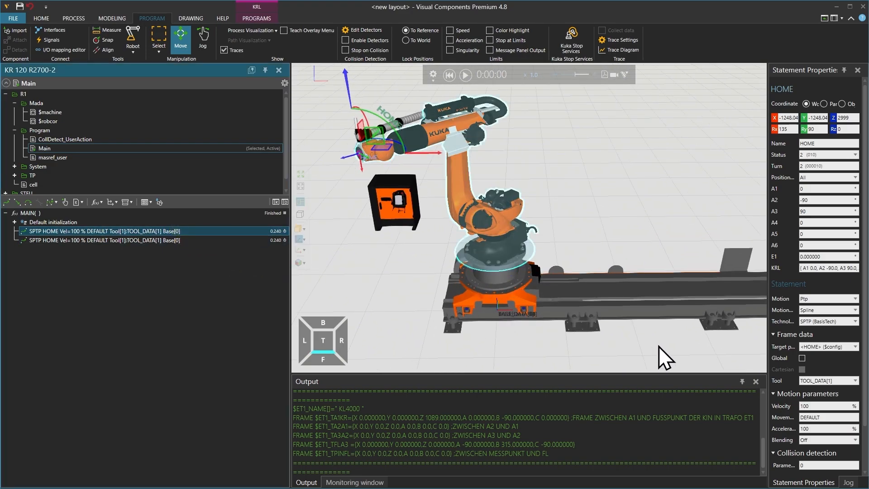
Jog the robot along the KL4000 to an E1 value of about -1458 with the base at Null
{"action": "left_click_drag", "start_coordinate": [761, 334], "coordinate": [696, 333]}
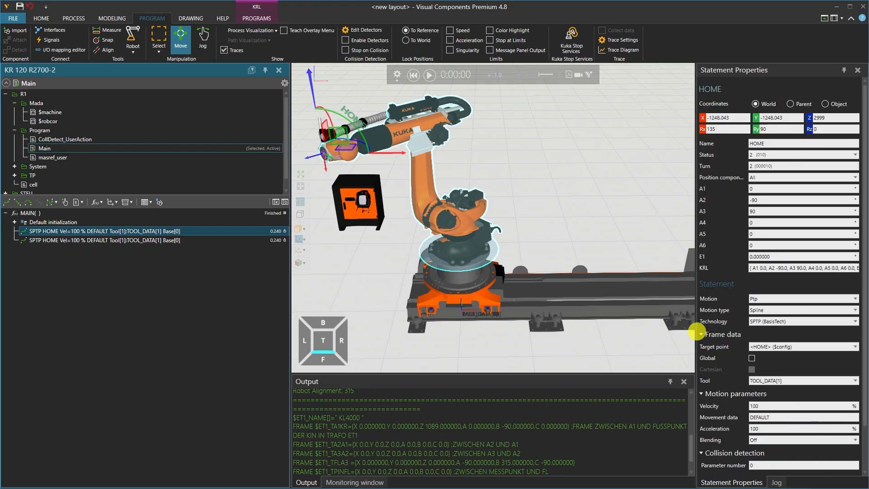
{"action": "left_click", "coordinate": [777, 483]}
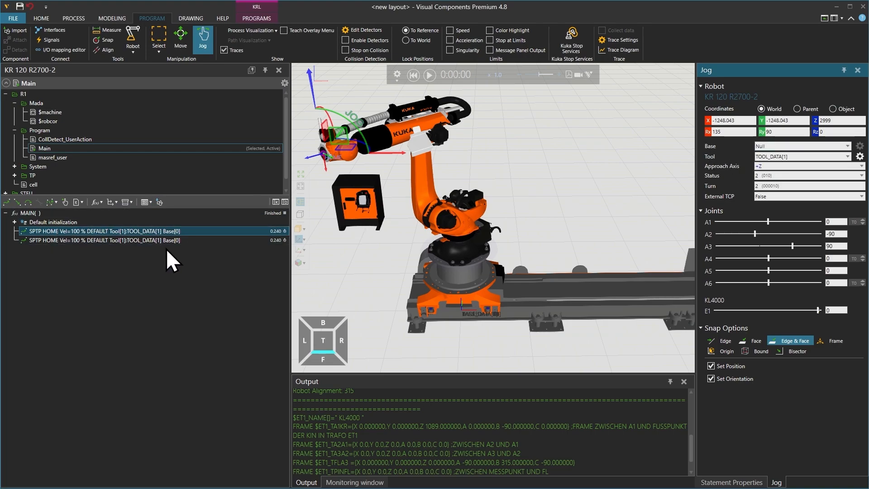
{"action": "mouse_move", "coordinate": [472, 300]}
{"action": "left_mouse_down"}
{"action": "mouse_move", "coordinate": [596, 298]}
{"action": "mouse_move", "coordinate": [479, 299]}
{"action": "mouse_move", "coordinate": [570, 302]}
{"action": "left_mouse_up"}
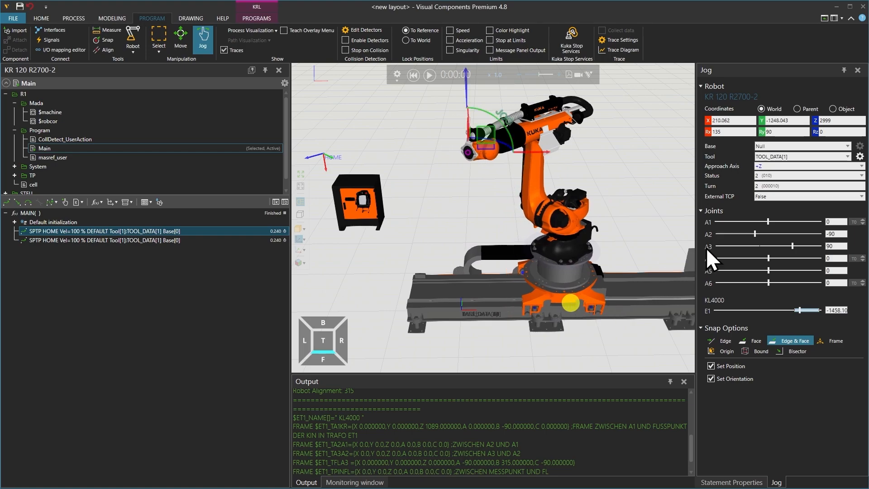
Set the base to BASE_DATA[1], jog the KL4000 to E1 values of about 857 and -543, and reset the simulation
{"action": "left_click", "coordinate": [777, 148]}
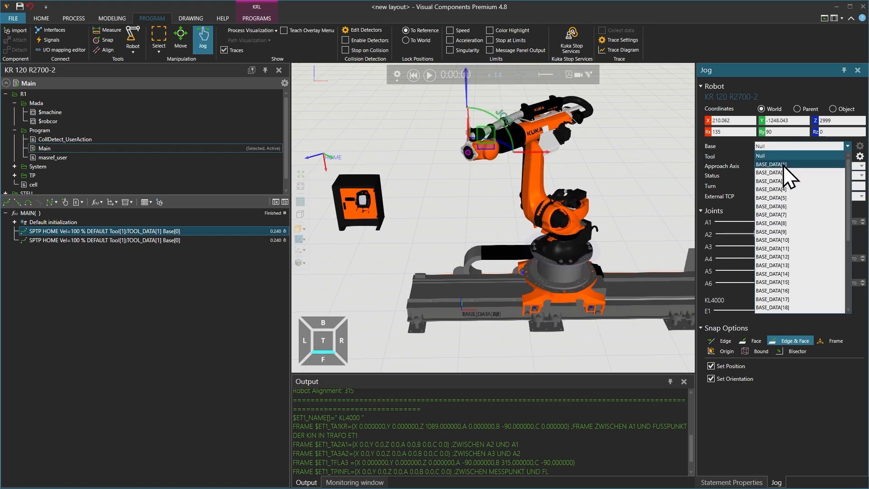
{"action": "left_click", "coordinate": [783, 165]}
{"action": "left_click_drag", "start_coordinate": [601, 298], "coordinate": [450, 285]}
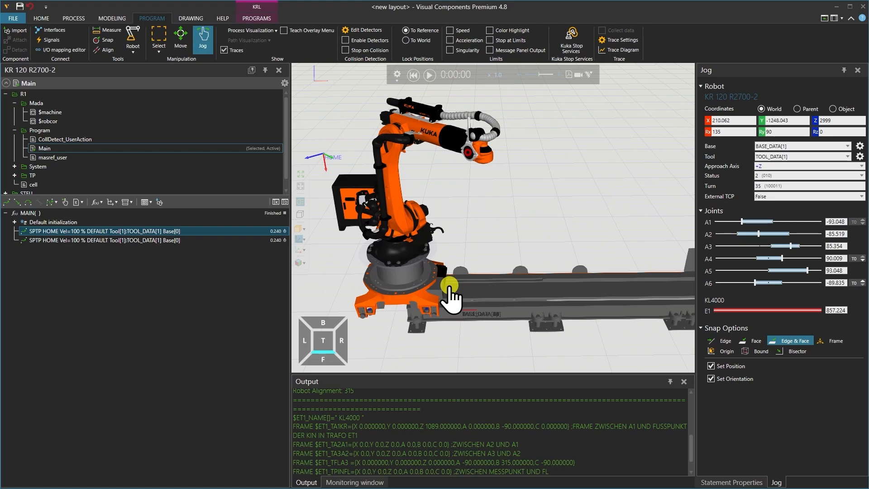
{"action": "left_click_drag", "start_coordinate": [449, 286], "coordinate": [449, 285]}
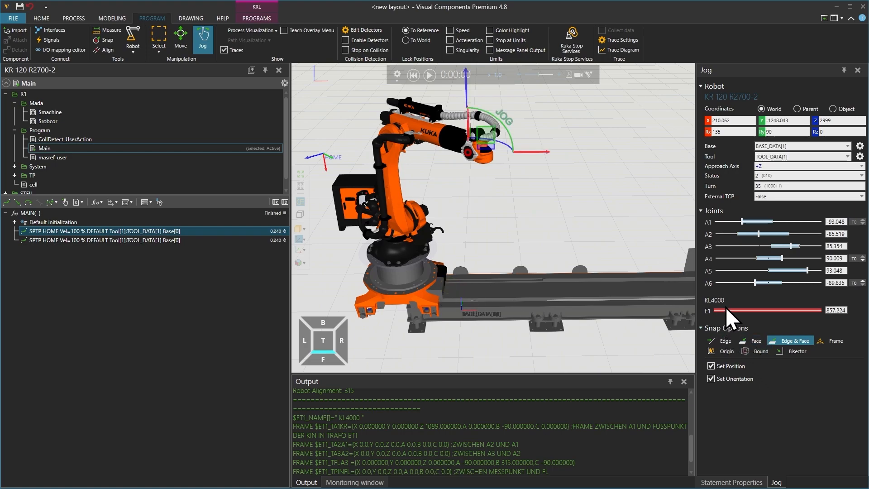
{"action": "left_click", "coordinate": [701, 301]}
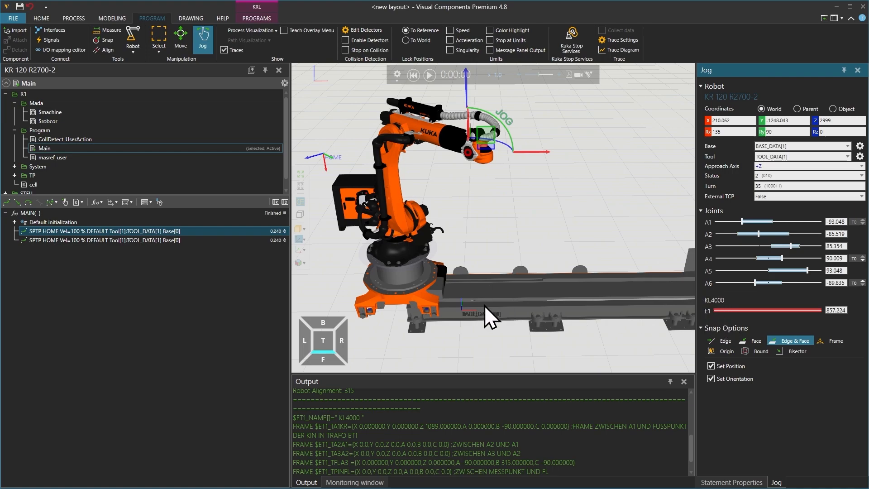
{"action": "left_click_drag", "start_coordinate": [434, 310], "coordinate": [520, 304]}
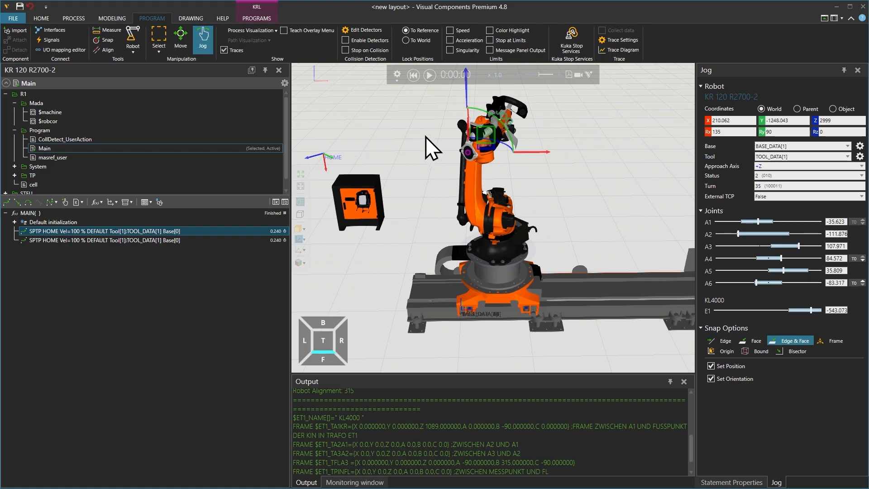
{"action": "left_click", "coordinate": [417, 78]}
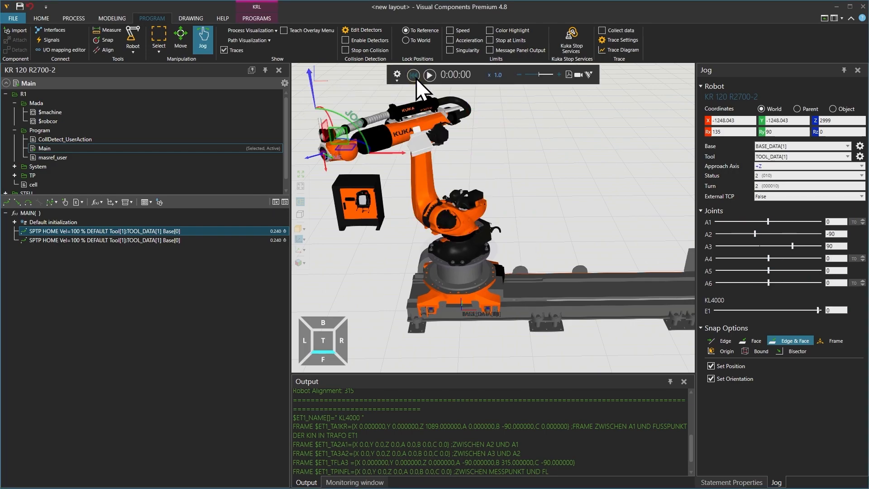
With Stop at Limits enabled, jog to E1 about -201 and world X about 480, and add a point-to-point motion using BASE_DATA[1]
{"action": "left_click", "coordinate": [490, 40]}
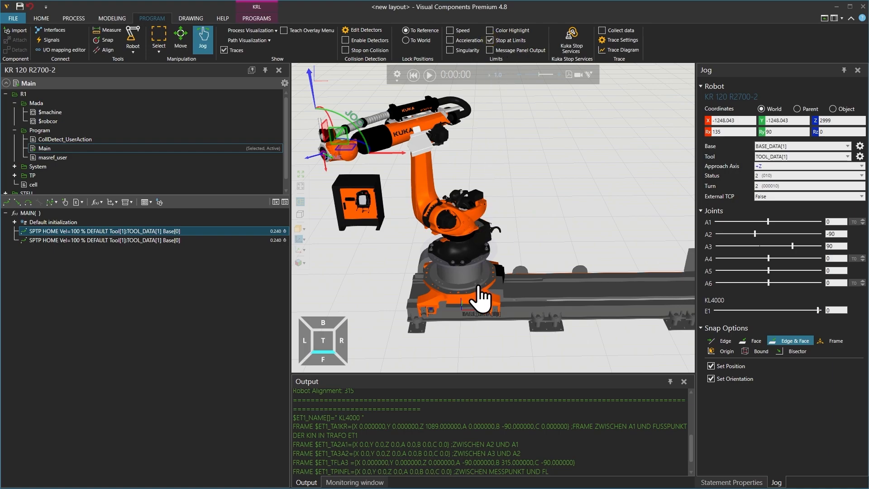
{"action": "left_click_drag", "start_coordinate": [488, 312], "coordinate": [447, 250]}
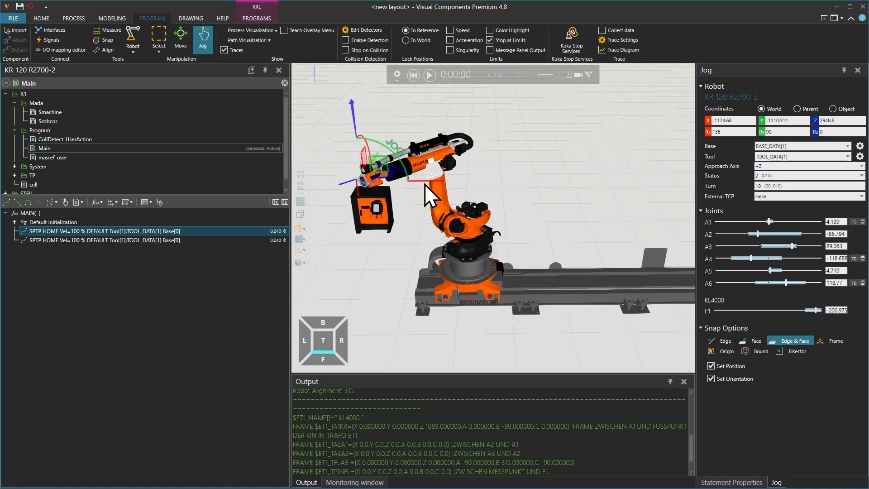
{"action": "left_click_drag", "start_coordinate": [423, 181], "coordinate": [458, 169]}
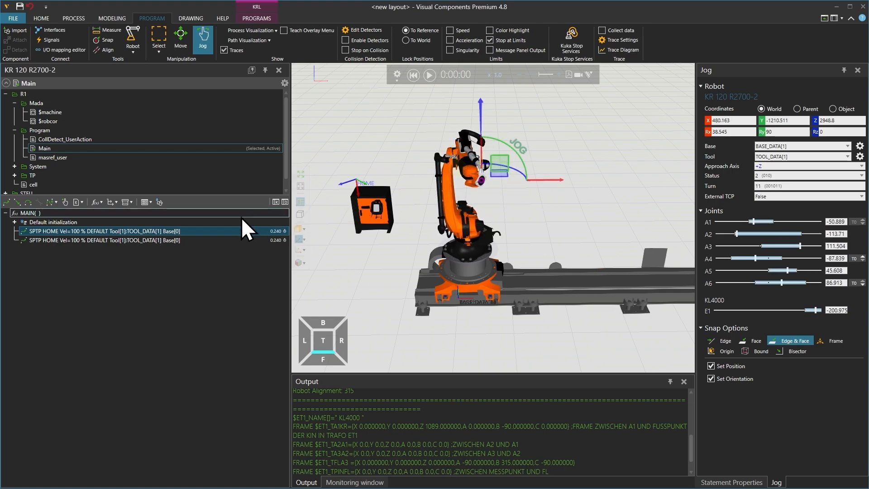
{"action": "left_click", "coordinate": [7, 202]}
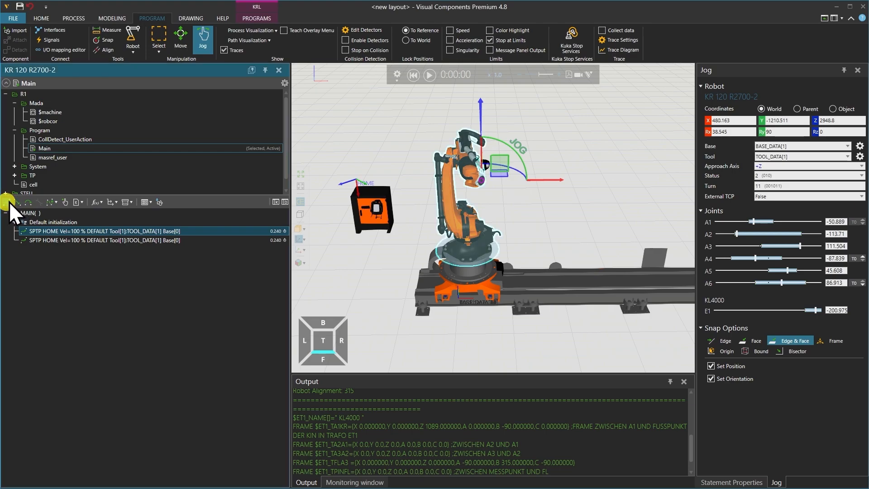
Set the base to Null, jog the robot along the KL4000 to E1 about -1776, and add a linear motion there
{"action": "left_click", "coordinate": [795, 147]}
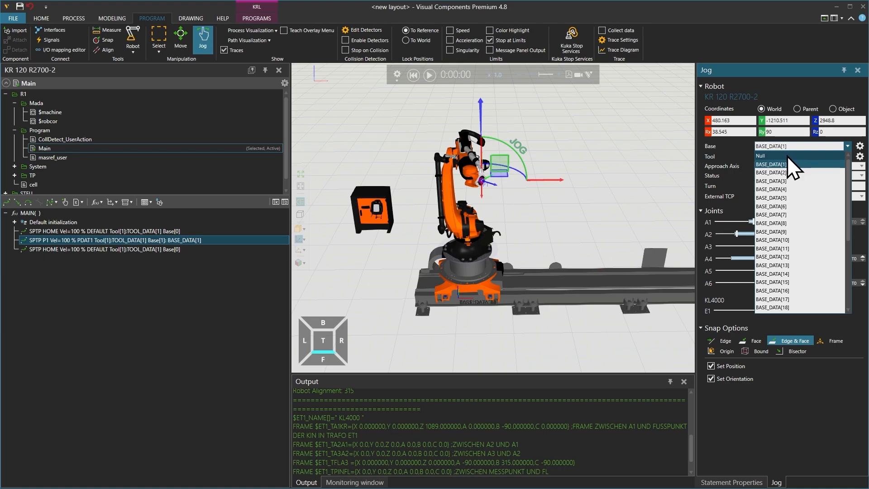
{"action": "left_click", "coordinate": [787, 156]}
{"action": "left_click", "coordinate": [495, 289]}
{"action": "left_click_drag", "start_coordinate": [496, 288], "coordinate": [578, 295]}
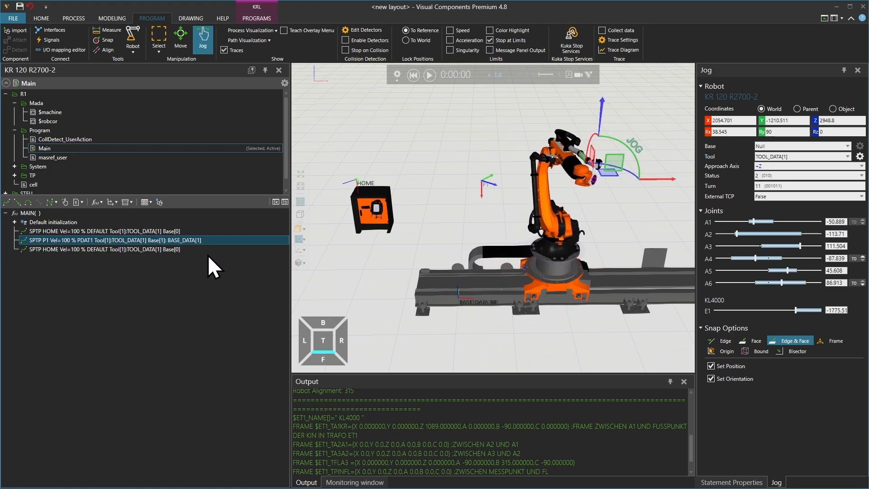
{"action": "left_click", "coordinate": [17, 203]}
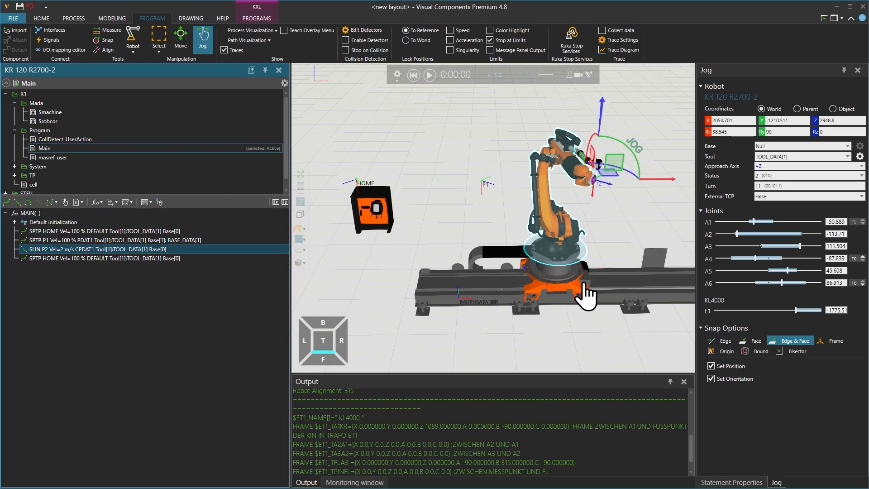
Set the base to BASE_DATA[1], jog the KL4000 to E1 about 22, and add another linear motion
{"action": "left_click", "coordinate": [769, 148]}
{"action": "left_click", "coordinate": [773, 164]}
{"action": "left_click_drag", "start_coordinate": [590, 285], "coordinate": [485, 290]}
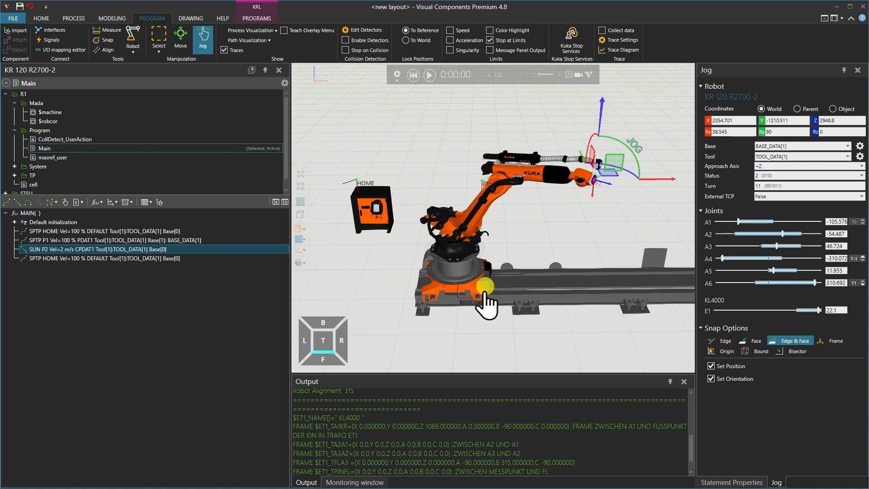
{"action": "left_click", "coordinate": [16, 201]}
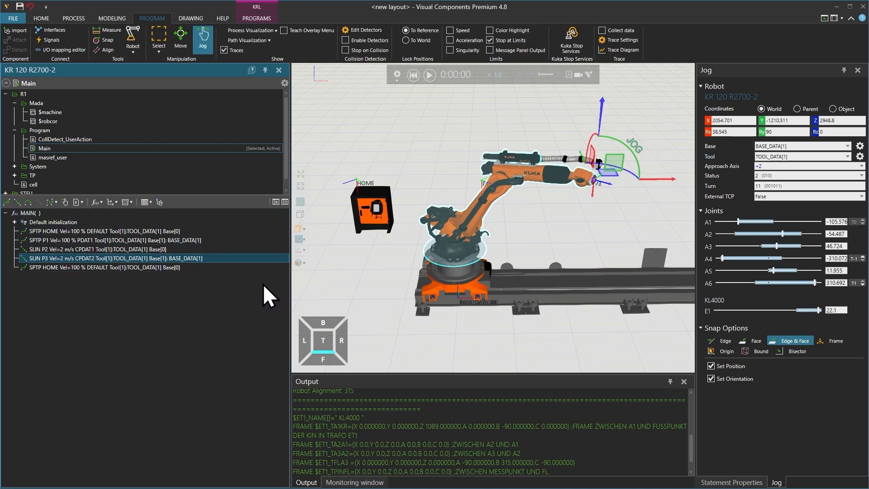
Reset and run the simulation to watch the Main program's motions with the external axis
{"action": "left_click", "coordinate": [413, 76]}
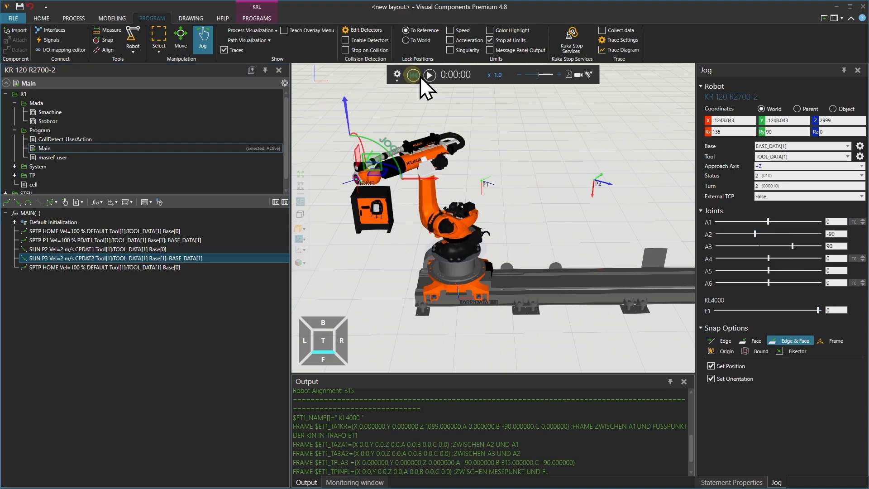
{"action": "left_click", "coordinate": [431, 75]}
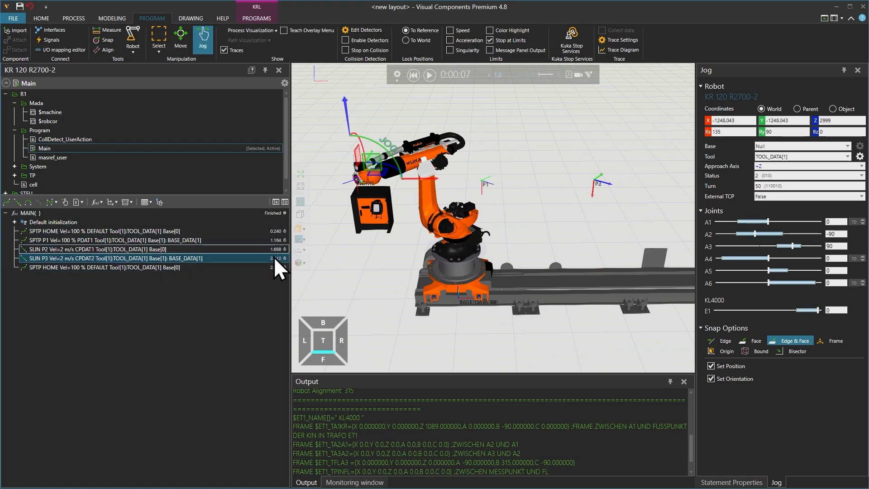
Insert a TIMER statement after the first SPTP HOME motion
{"action": "left_click", "coordinate": [122, 232]}
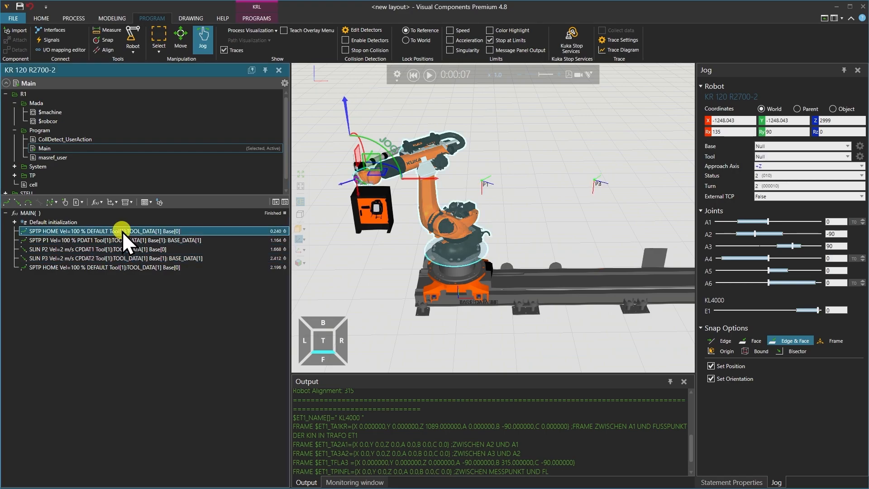
{"action": "left_click", "coordinate": [127, 202]}
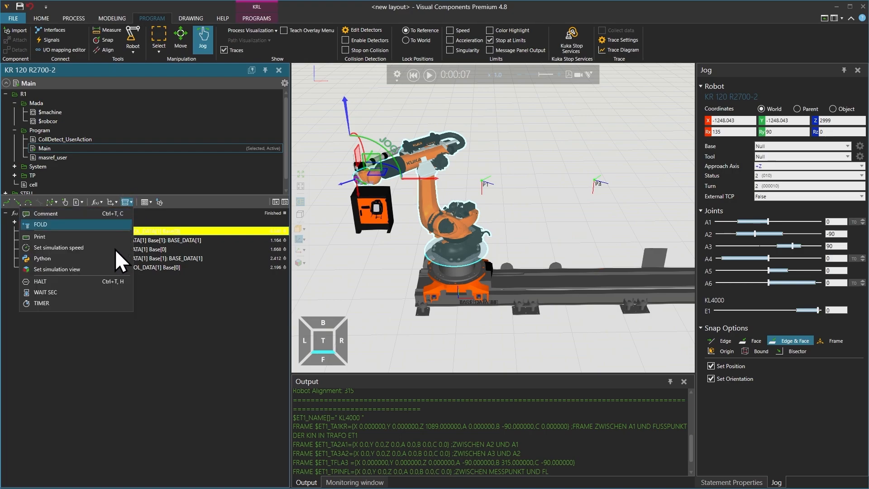
{"action": "left_click", "coordinate": [99, 303]}
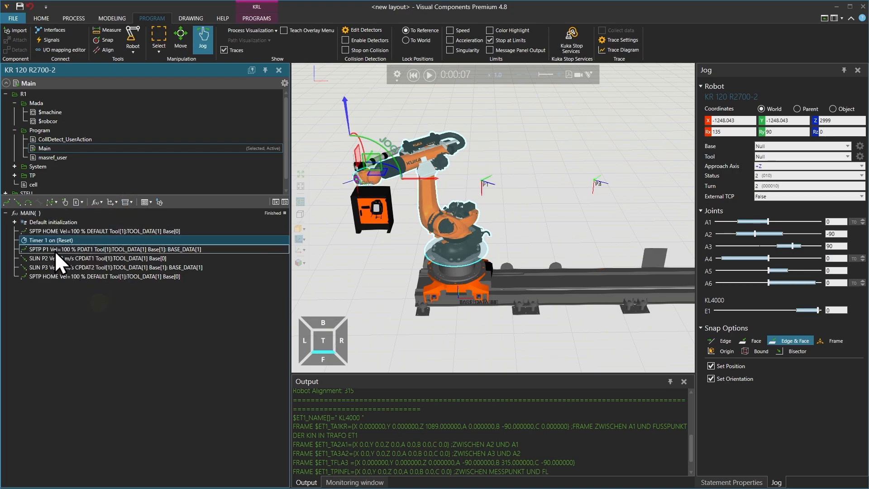
Insert a TIMER statement after the final SPTP HOME motion and set its action to Off
{"action": "left_click", "coordinate": [62, 275]}
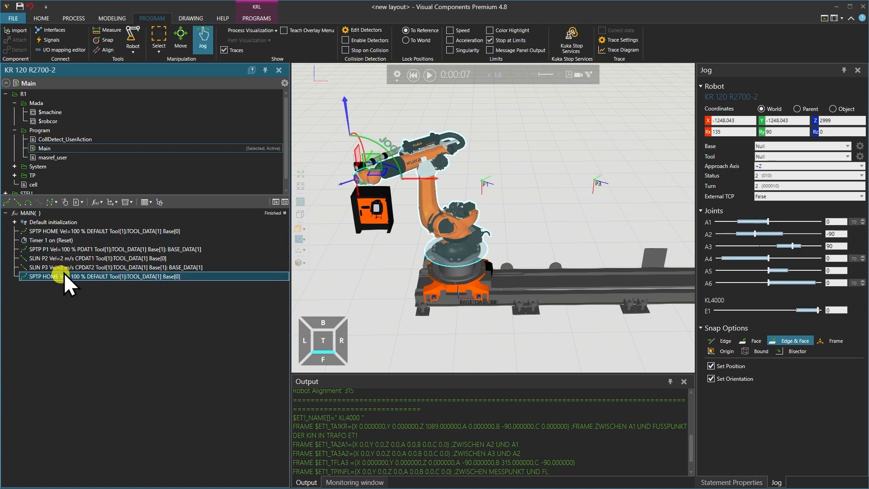
{"action": "left_click", "coordinate": [130, 202]}
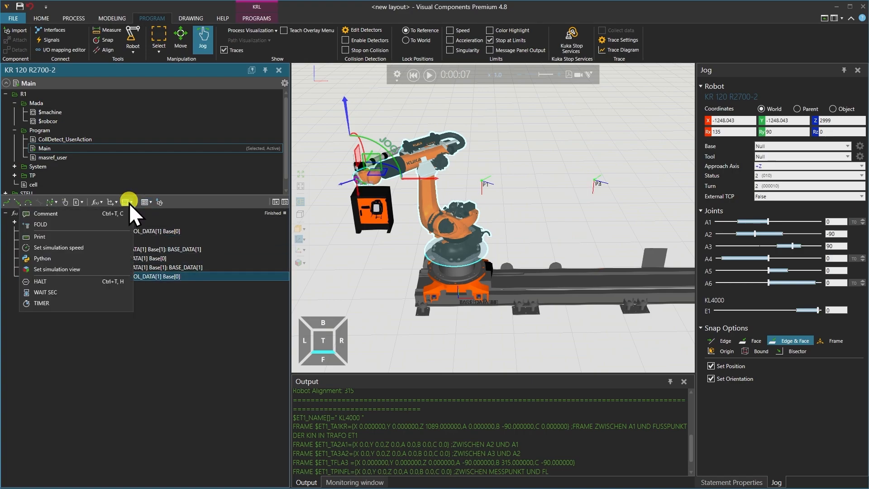
{"action": "left_click", "coordinate": [76, 301]}
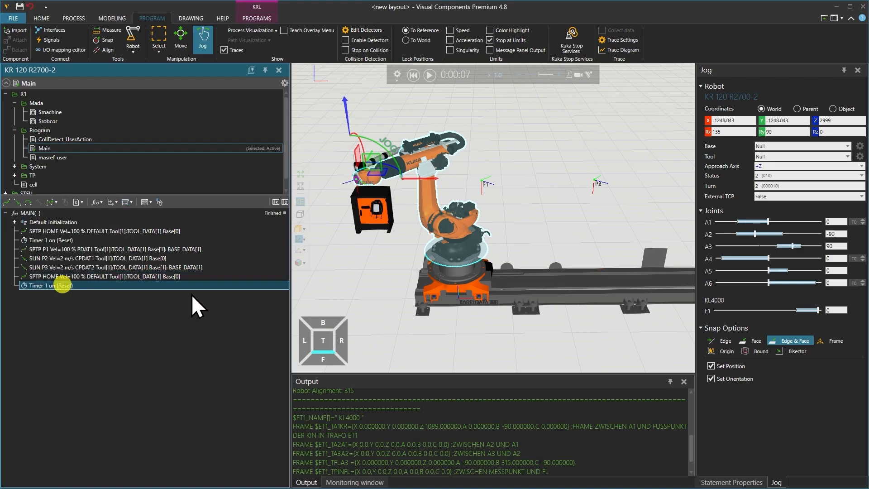
{"action": "left_click", "coordinate": [730, 481]}
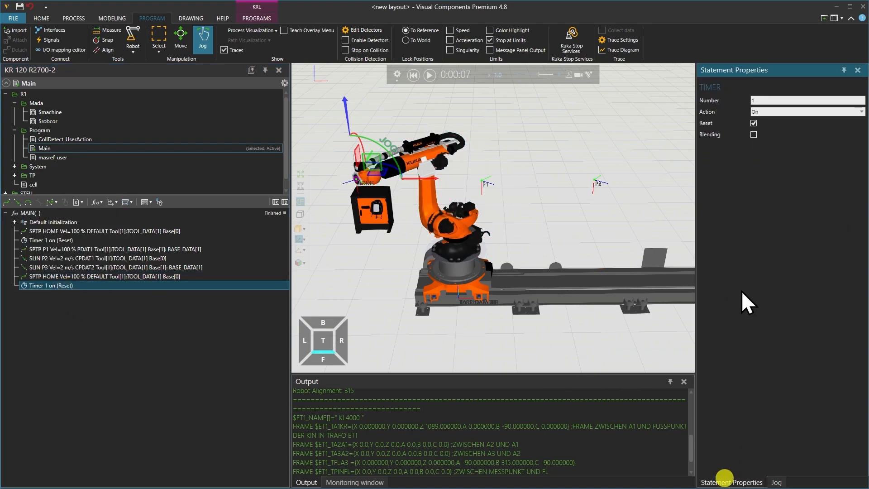
{"action": "left_click", "coordinate": [776, 111]}
{"action": "left_click", "coordinate": [777, 126]}
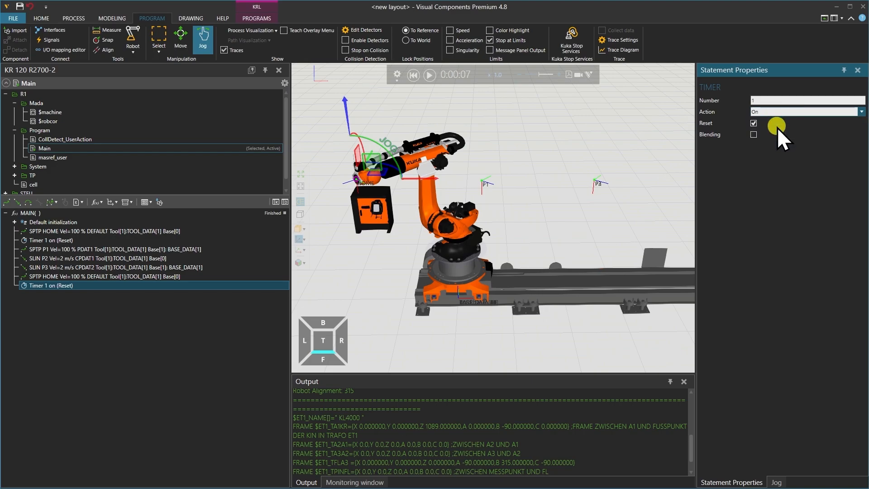
Run the simulation to time the Main program's motions, and reset it
{"action": "left_click", "coordinate": [429, 74]}
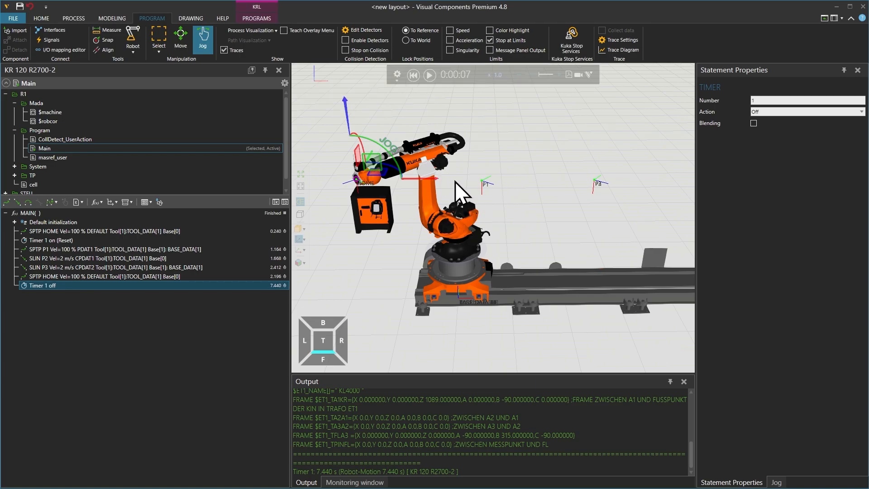
{"action": "scroll", "coordinate": [570, 264], "scroll_direction": "down", "scroll_amount": 2}
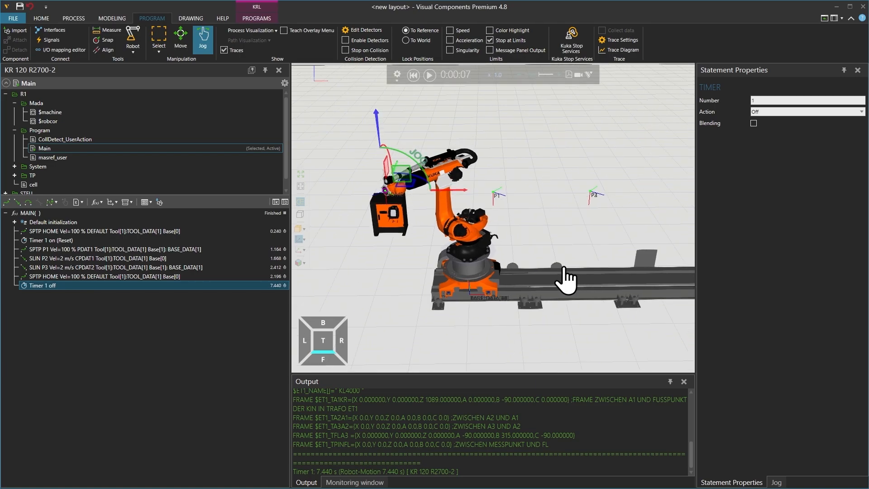
{"action": "middle_click_drag", "start_coordinate": [569, 263], "coordinate": [537, 261]}
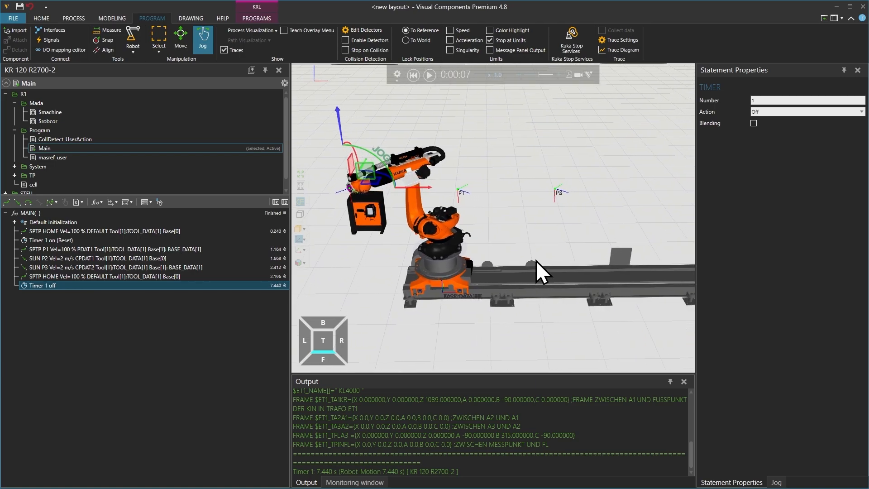
{"action": "left_click", "coordinate": [413, 76]}
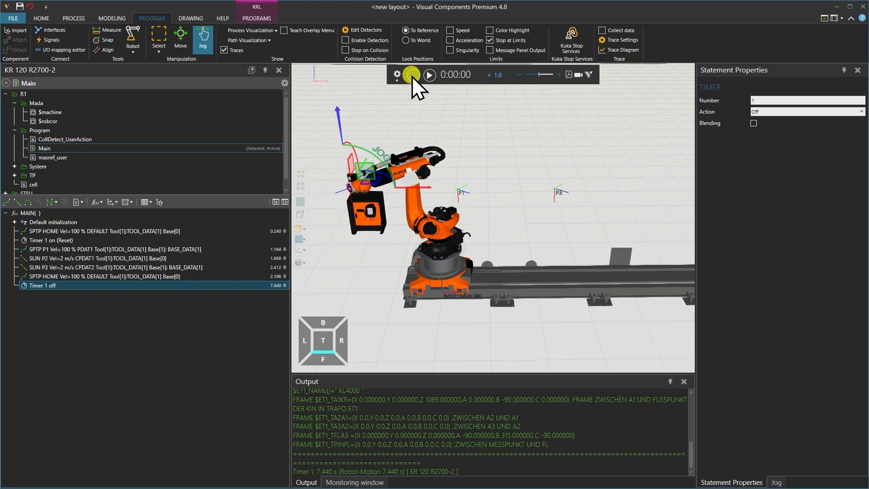
Add a DKP_400_V2 positioner from KUKA's Robot Workpiece Positioners collection to the floor in front of the KL4000
{"action": "scroll", "coordinate": [509, 255], "scroll_direction": "down", "scroll_amount": 2}
{"action": "middle_click_drag", "start_coordinate": [572, 293], "coordinate": [556, 303]}
{"action": "right_click_drag", "start_coordinate": [549, 290], "coordinate": [547, 289]}
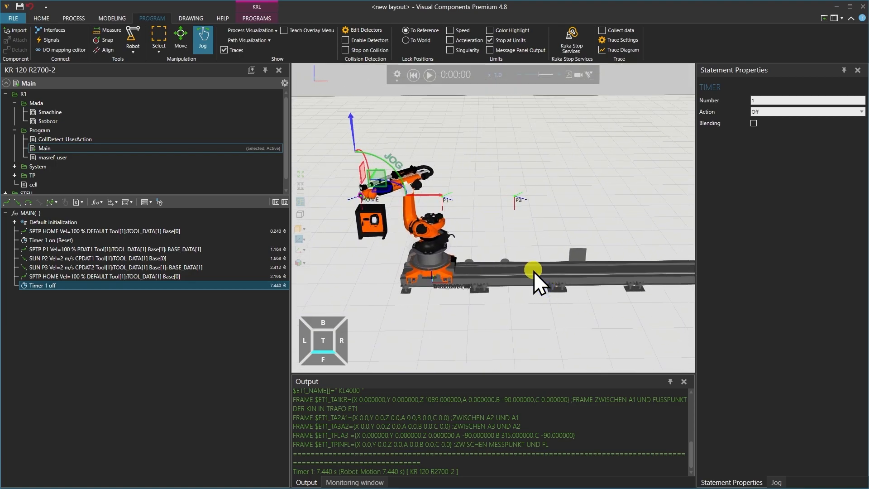
{"action": "left_click", "coordinate": [534, 270]}
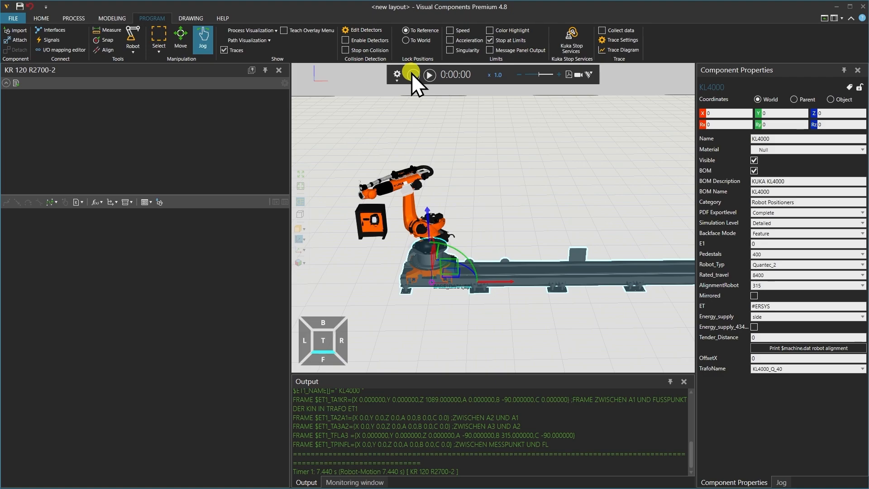
{"action": "left_click", "coordinate": [44, 17]}
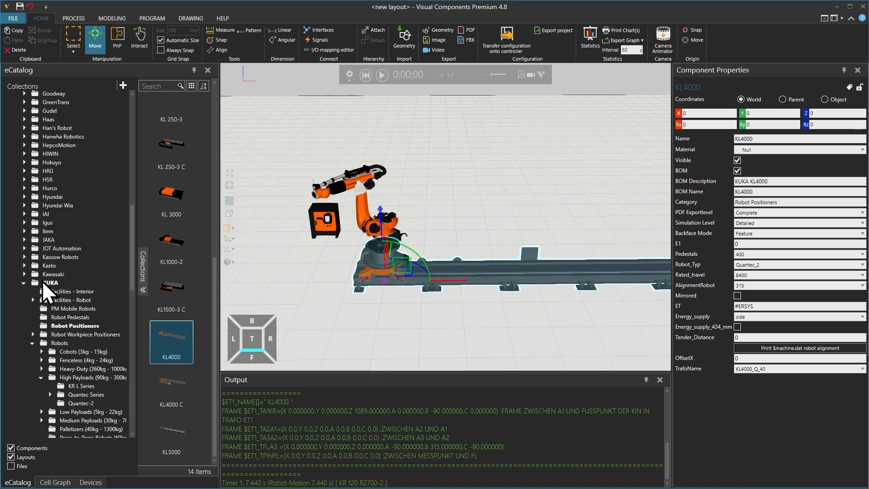
{"action": "scroll", "coordinate": [43, 282], "scroll_direction": "down", "scroll_amount": 1}
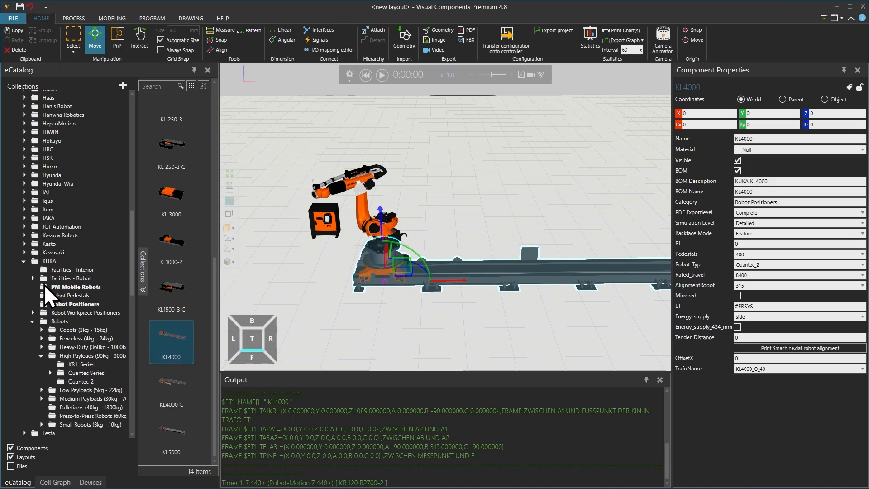
{"action": "left_click", "coordinate": [33, 313]}
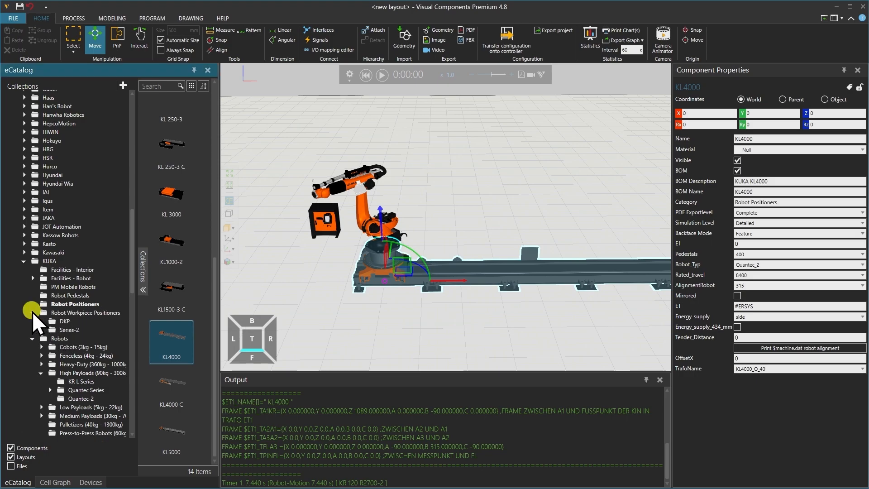
{"action": "left_click", "coordinate": [64, 321]}
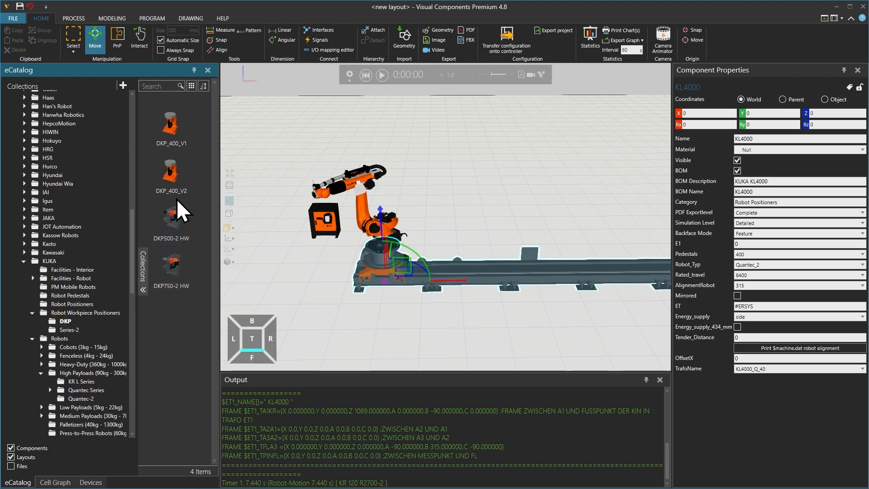
{"action": "left_click_drag", "start_coordinate": [177, 179], "coordinate": [380, 329]}
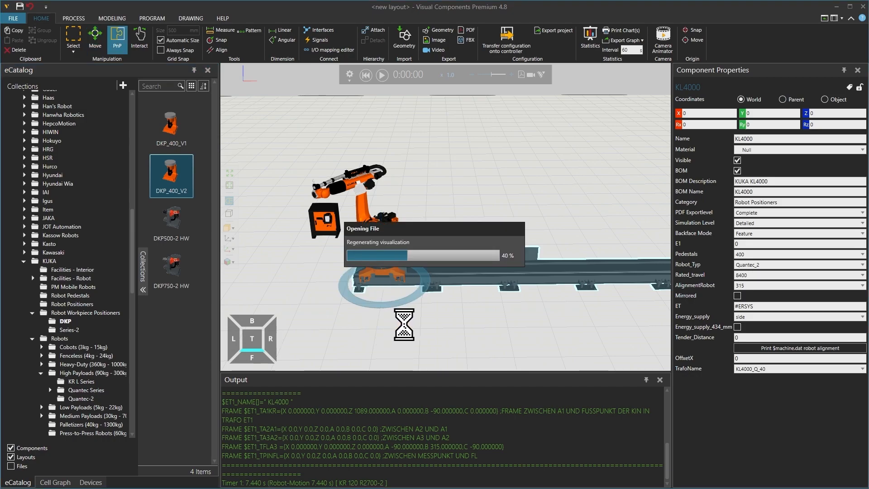
{"action": "scroll", "coordinate": [398, 328], "scroll_direction": "up", "scroll_amount": 5}
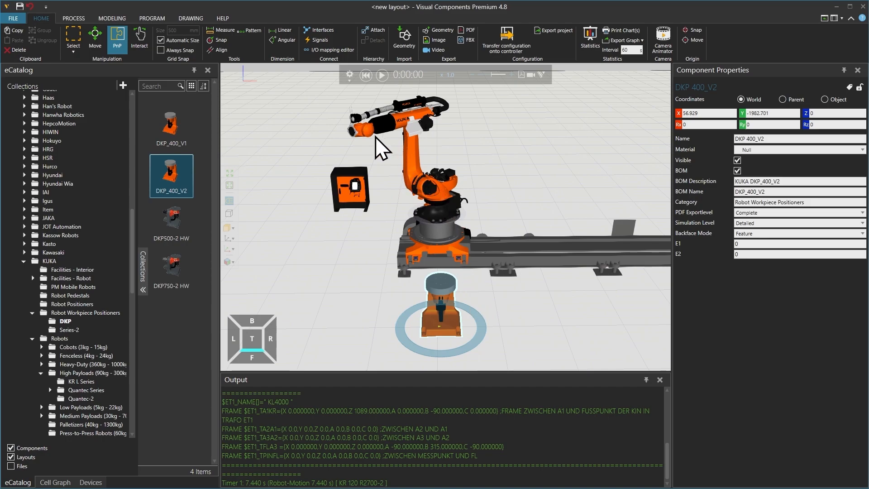
Connect the robot's workpiece positioner interface to the DKP 400_V2 and select the robot for jogging
{"action": "left_click", "coordinate": [327, 31]}
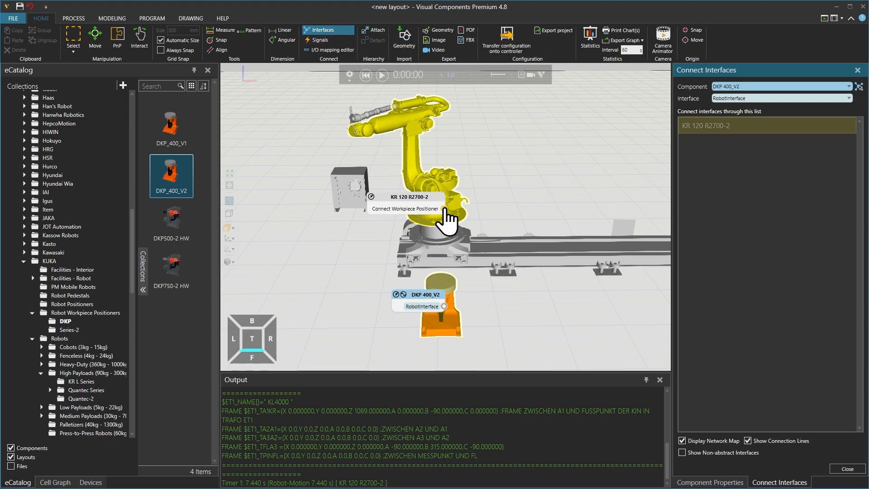
{"action": "left_click_drag", "start_coordinate": [445, 209], "coordinate": [445, 307]}
{"action": "left_click", "coordinate": [364, 74]}
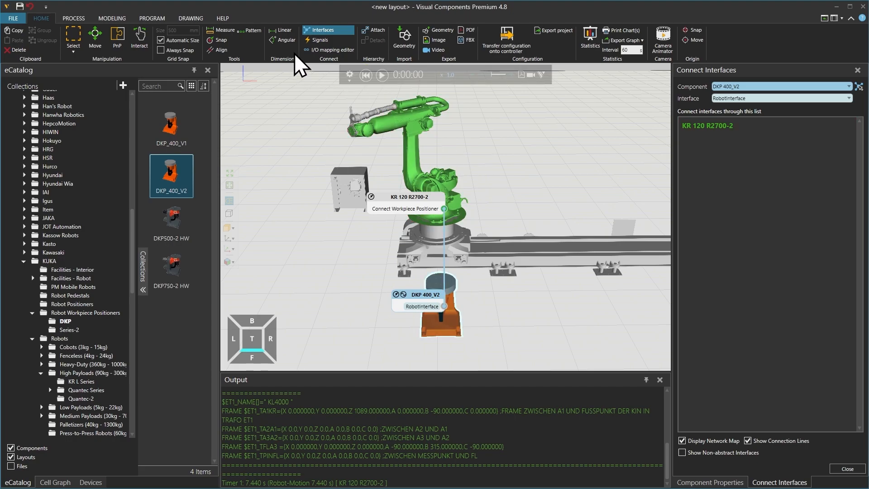
{"action": "left_click", "coordinate": [320, 31]}
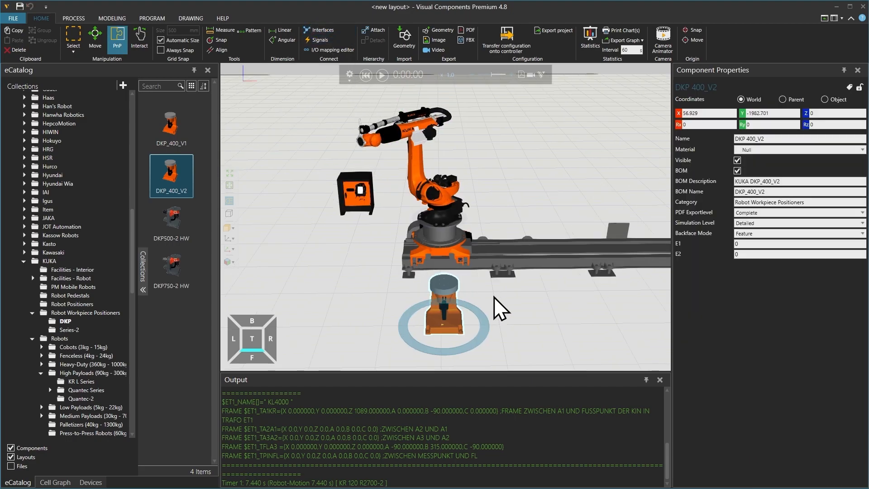
{"action": "left_click", "coordinate": [152, 18]}
{"action": "left_click", "coordinate": [498, 201]}
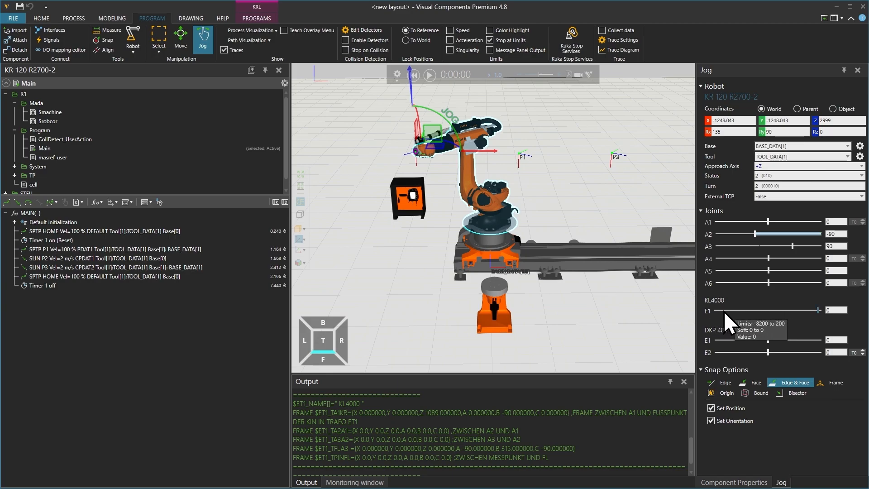
Jog the KL4000 to E1 about -1041, try the DKP 400_V2's E1 and E2 axes, and reset the simulation
{"action": "mouse_move", "coordinate": [819, 312]}
{"action": "left_mouse_down"}
{"action": "mouse_move", "coordinate": [796, 312]}
{"action": "mouse_move", "coordinate": [804, 311]}
{"action": "left_mouse_up"}
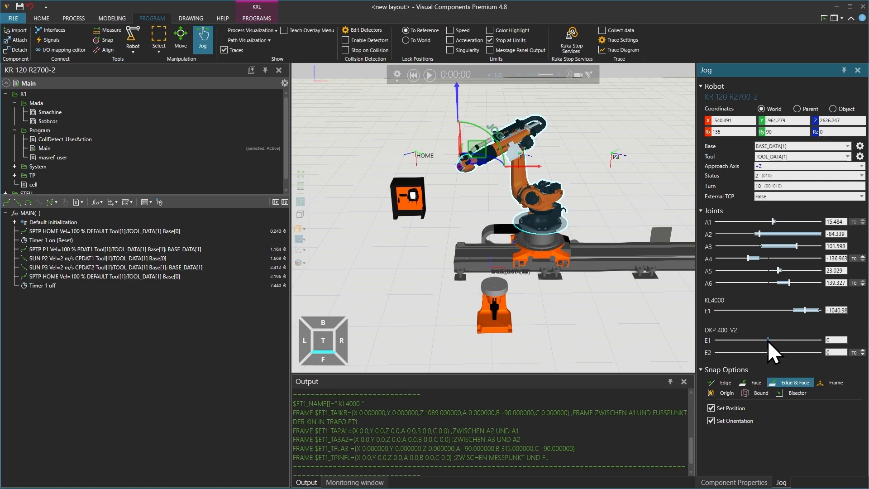
{"action": "mouse_move", "coordinate": [768, 340]}
{"action": "left_mouse_down"}
{"action": "mouse_move", "coordinate": [753, 342]}
{"action": "mouse_move", "coordinate": [781, 342]}
{"action": "mouse_move", "coordinate": [751, 352]}
{"action": "mouse_move", "coordinate": [778, 352]}
{"action": "left_mouse_up"}
{"action": "scroll", "coordinate": [502, 322], "scroll_direction": "up", "scroll_amount": 3}
{"action": "scroll", "coordinate": [518, 310], "scroll_direction": "up", "scroll_amount": 3}
{"action": "mouse_move", "coordinate": [781, 354]}
{"action": "left_mouse_down"}
{"action": "mouse_move", "coordinate": [748, 353]}
{"action": "mouse_move", "coordinate": [790, 353]}
{"action": "mouse_move", "coordinate": [752, 353]}
{"action": "mouse_move", "coordinate": [765, 353]}
{"action": "left_mouse_up"}
{"action": "scroll", "coordinate": [591, 306], "scroll_direction": "down", "scroll_amount": 3}
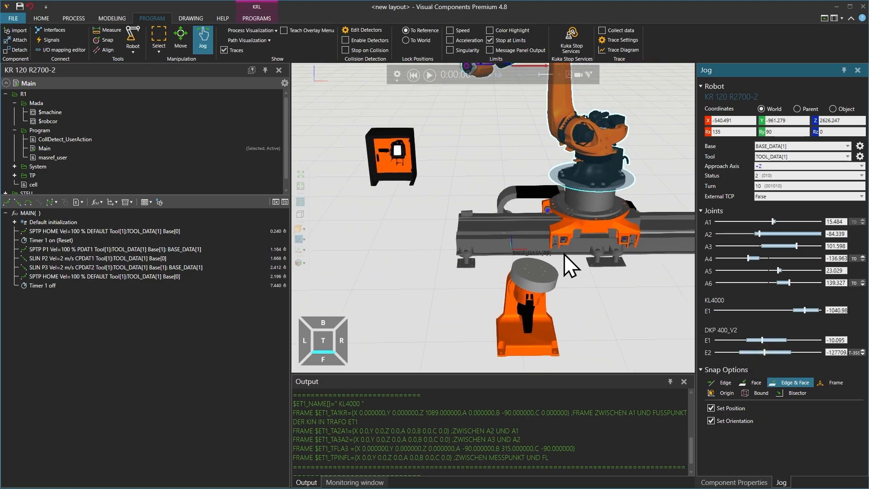
{"action": "scroll", "coordinate": [564, 254], "scroll_direction": "down", "scroll_amount": 2}
{"action": "left_click", "coordinate": [412, 75]}
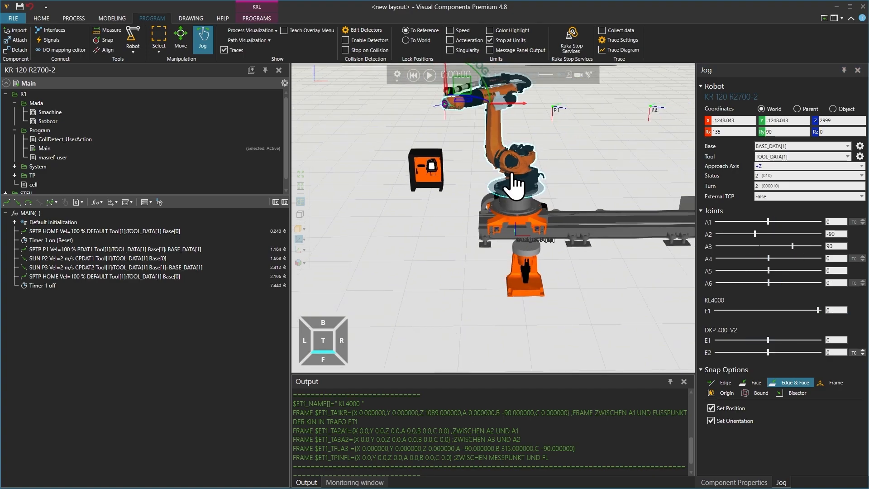
Set the robot's base to BASE_DATA[2] and snap that base to the centre of the DKP 400_V2's top plate
{"action": "middle_click_drag", "start_coordinate": [524, 170], "coordinate": [519, 195]}
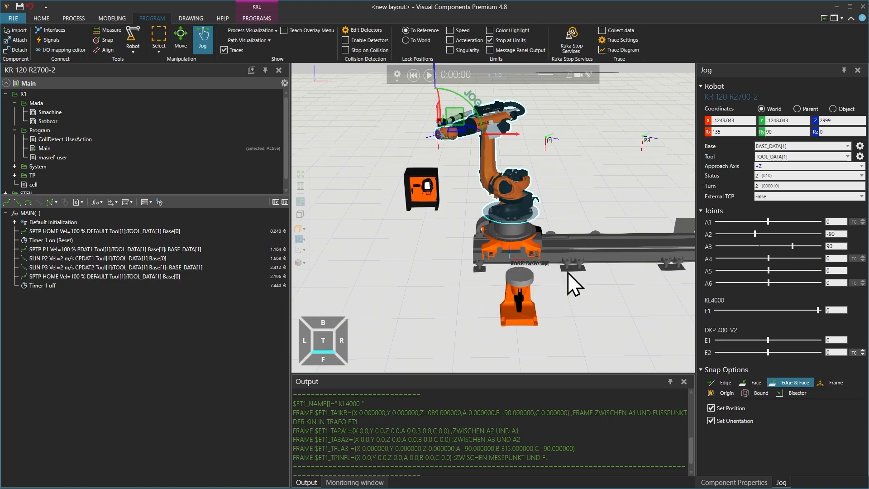
{"action": "left_click", "coordinate": [847, 146]}
{"action": "left_click", "coordinate": [825, 165]}
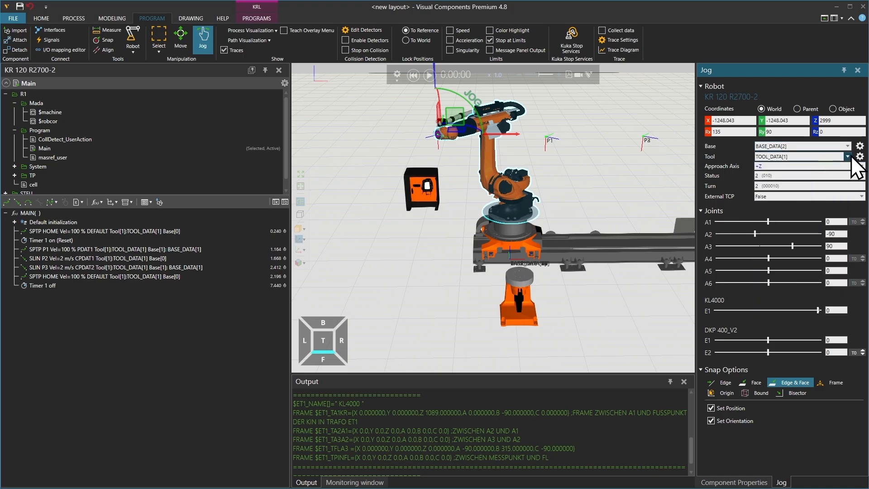
{"action": "left_click", "coordinate": [860, 146]}
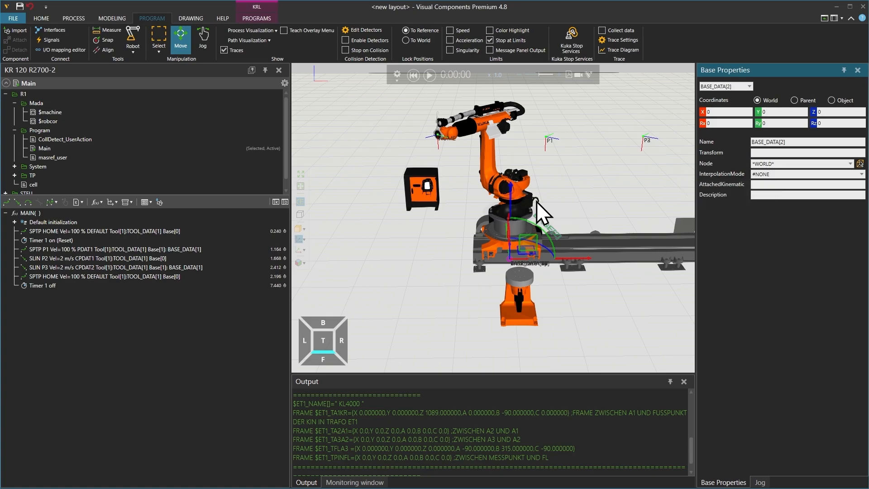
{"action": "left_click", "coordinate": [108, 41]}
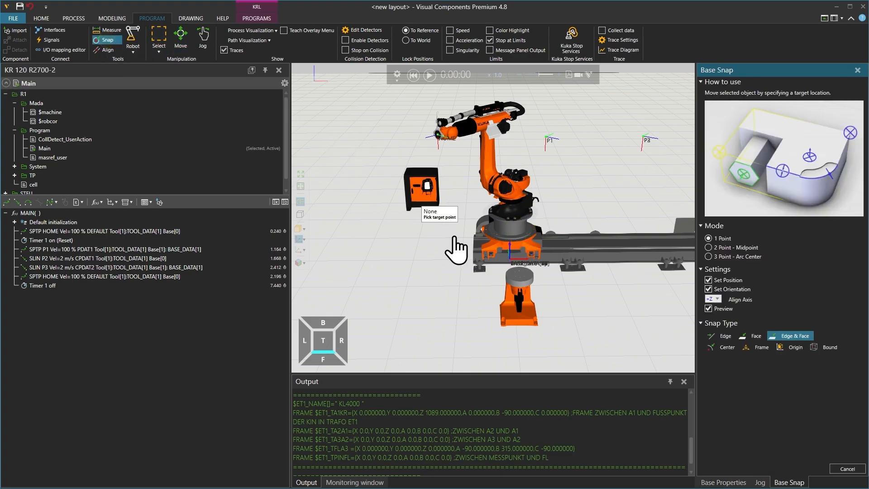
{"action": "scroll", "coordinate": [503, 271], "scroll_direction": "up", "scroll_amount": 10}
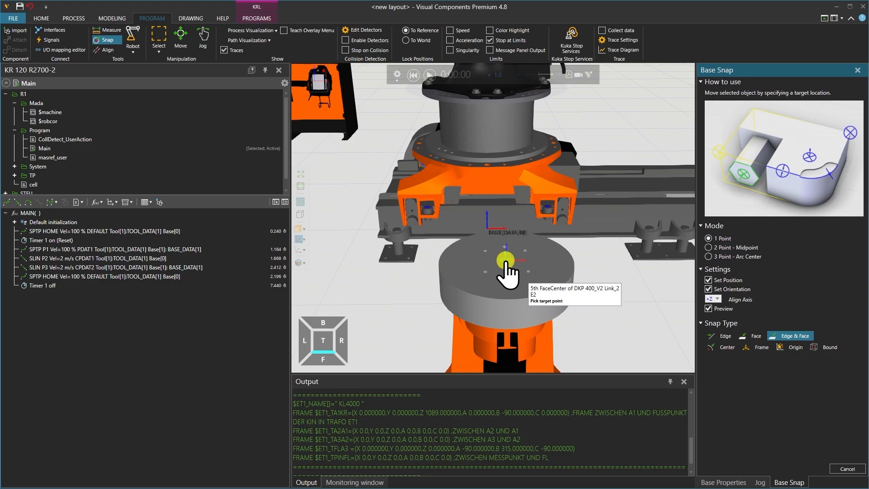
{"action": "left_click", "coordinate": [506, 261]}
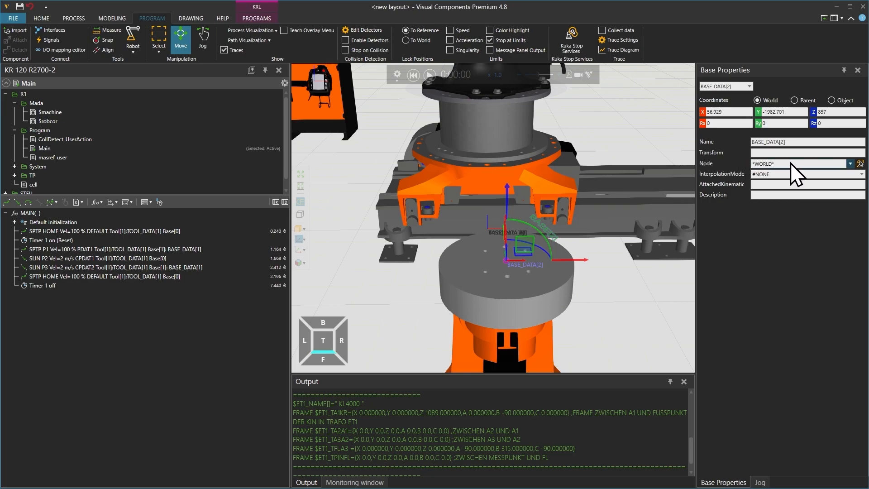
Attach BASE_DATA[2] to the positioner's plate by picking DKP 400_V2::Link_2 as its node
{"action": "left_click", "coordinate": [860, 164]}
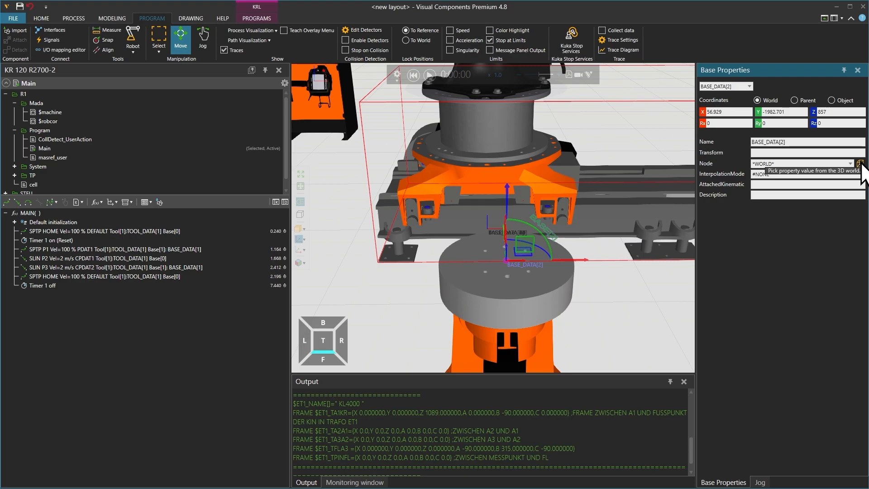
{"action": "left_click", "coordinate": [505, 303]}
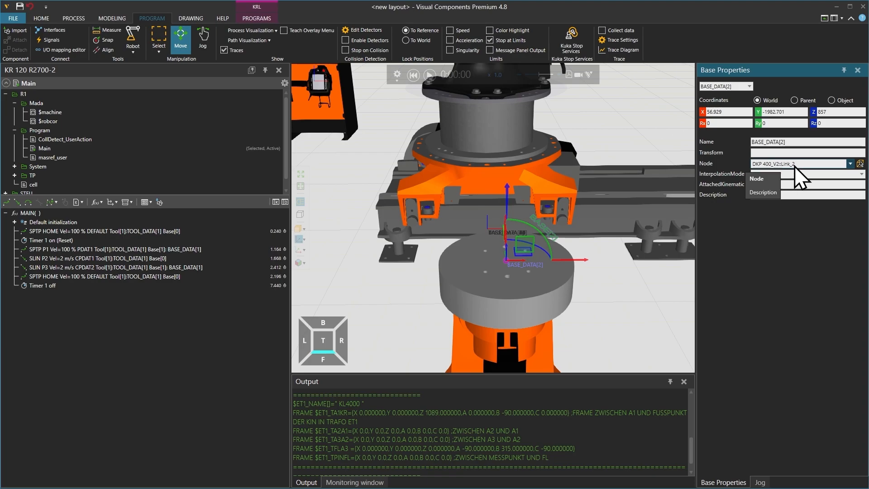
{"action": "scroll", "coordinate": [545, 286], "scroll_direction": "down", "scroll_amount": 1}
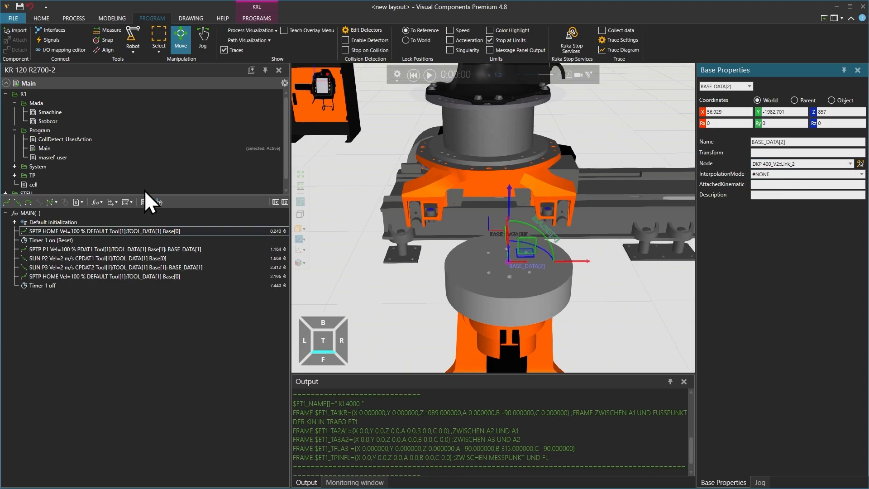
Test jogging the DKP 400_V2's plate with BASE_DATA[2] attached, and reset the simulation
{"action": "left_click", "coordinate": [202, 45]}
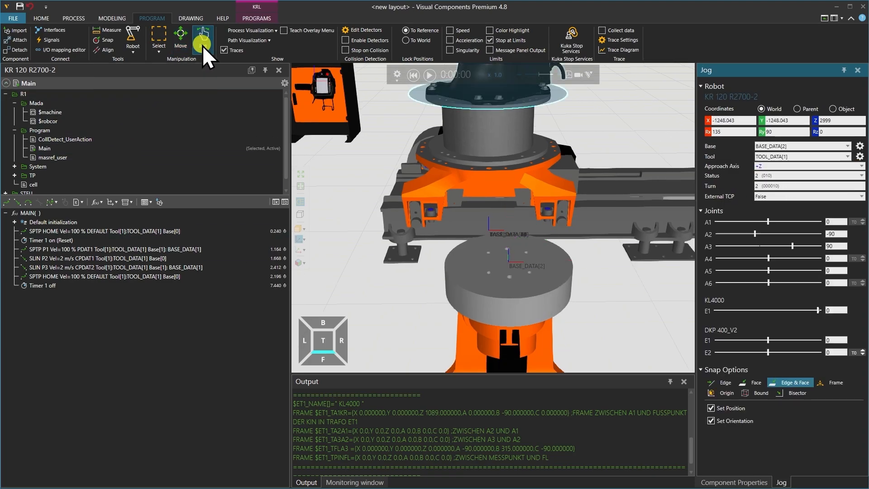
{"action": "left_click_drag", "start_coordinate": [494, 303], "coordinate": [478, 289]}
{"action": "left_click", "coordinate": [414, 75]}
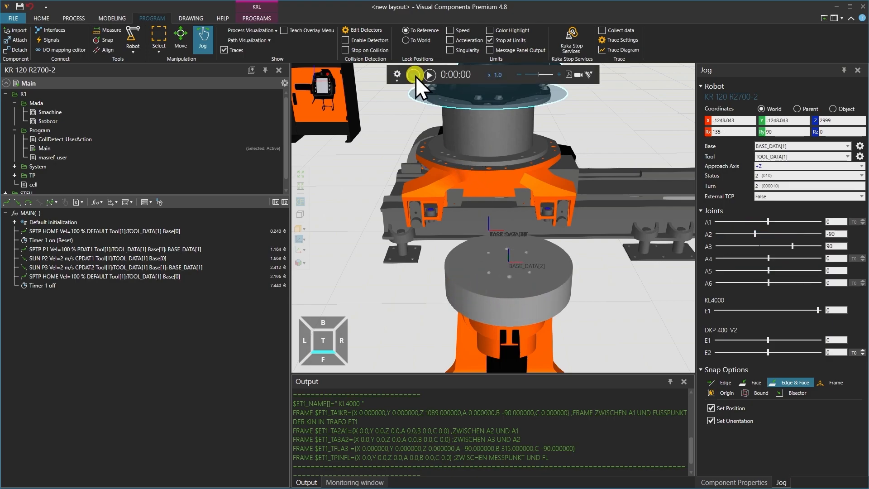
Set the robot's base to BASE_DATA[2] and try jogging the DKP 400_V2's plate slightly
{"action": "scroll", "coordinate": [558, 219], "scroll_direction": "down", "scroll_amount": 5}
{"action": "middle_click_drag", "start_coordinate": [550, 167], "coordinate": [516, 262]}
{"action": "left_click", "coordinate": [790, 149]}
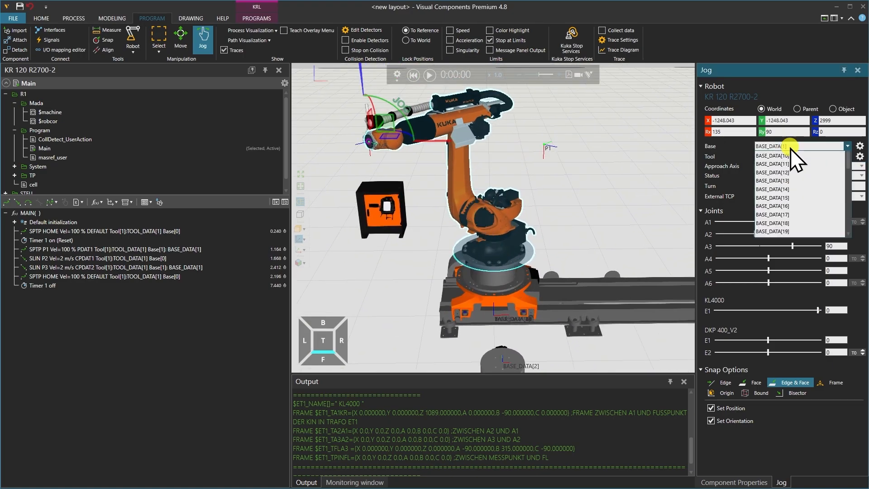
{"action": "left_click", "coordinate": [789, 166]}
{"action": "scroll", "coordinate": [602, 288], "scroll_direction": "down", "scroll_amount": 2}
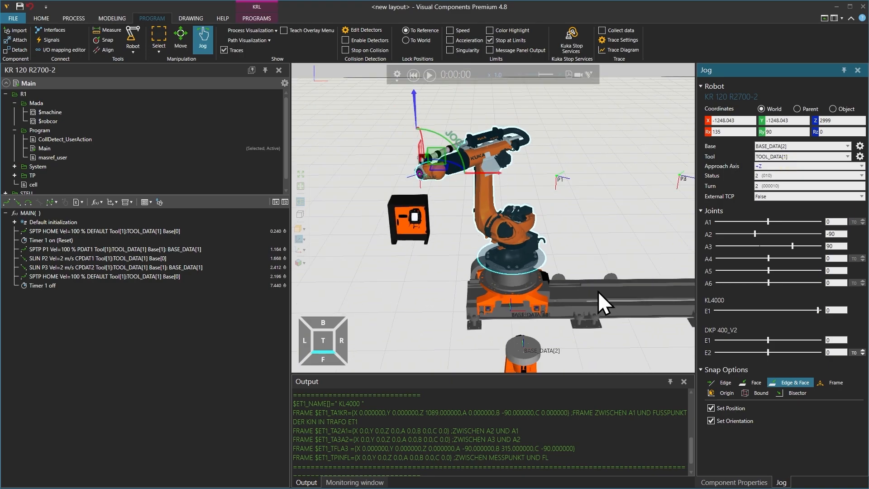
{"action": "middle_click_drag", "start_coordinate": [547, 342], "coordinate": [540, 327]}
{"action": "mouse_move", "coordinate": [524, 329]}
{"action": "left_mouse_down"}
{"action": "mouse_move", "coordinate": [511, 328]}
{"action": "mouse_move", "coordinate": [522, 325]}
{"action": "left_mouse_up"}
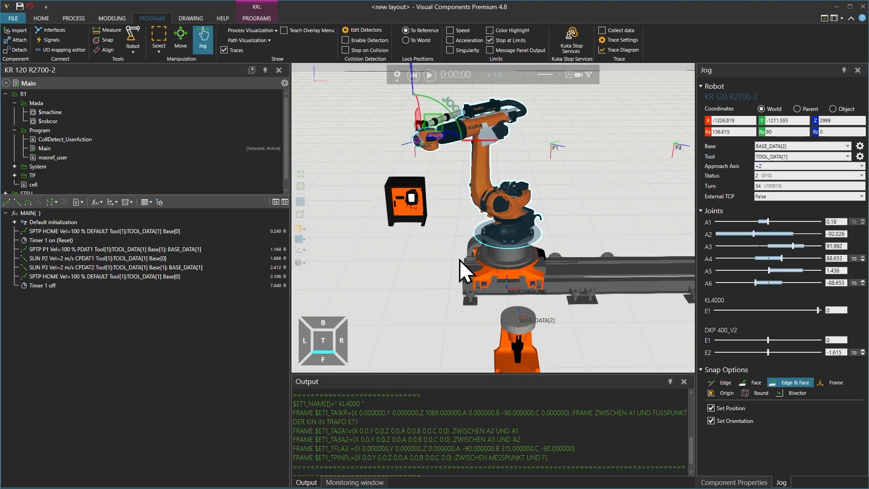
Snap the robot's TCP onto the positioner's top plate, with E2 at about -21.8, and record a point-to-point motion there
{"action": "left_click", "coordinate": [108, 40]}
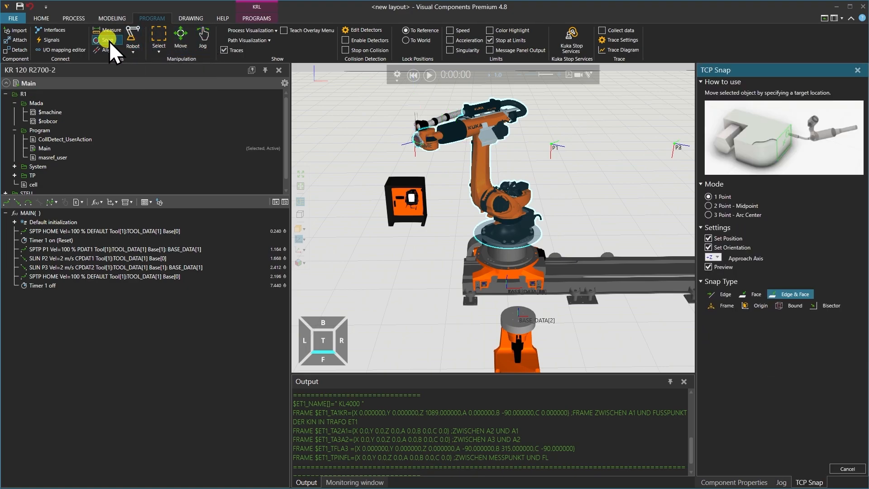
{"action": "left_click", "coordinate": [509, 323]}
{"action": "scroll", "coordinate": [532, 338], "scroll_direction": "up", "scroll_amount": 4}
{"action": "left_click_drag", "start_coordinate": [520, 317], "coordinate": [503, 318]}
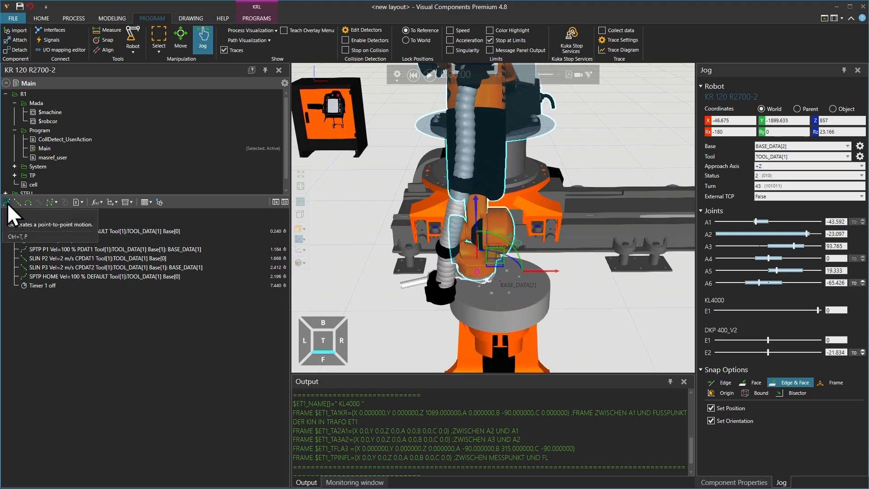
{"action": "left_click", "coordinate": [7, 202]}
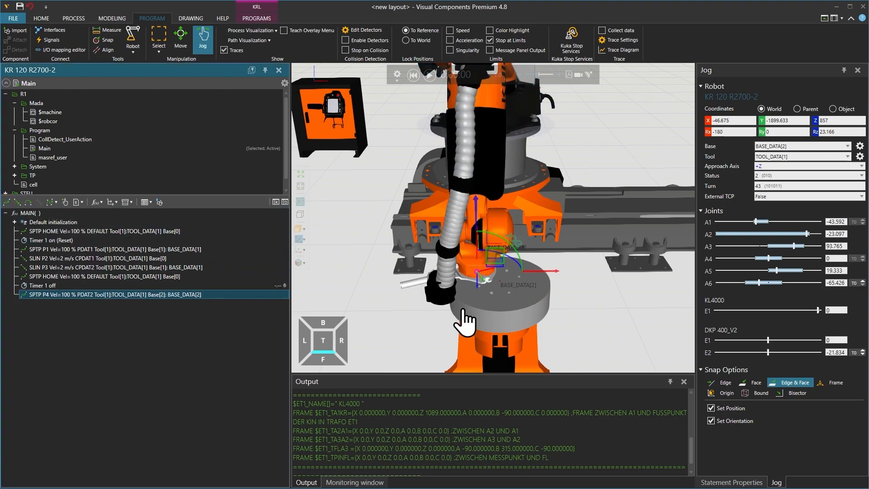
Jog the DKP 400_V2 to E1 about -52.7 and E2 about -138.4, and record another point-to-point motion
{"action": "left_click_drag", "start_coordinate": [535, 307], "coordinate": [459, 288]}
{"action": "left_click_drag", "start_coordinate": [522, 345], "coordinate": [526, 352]}
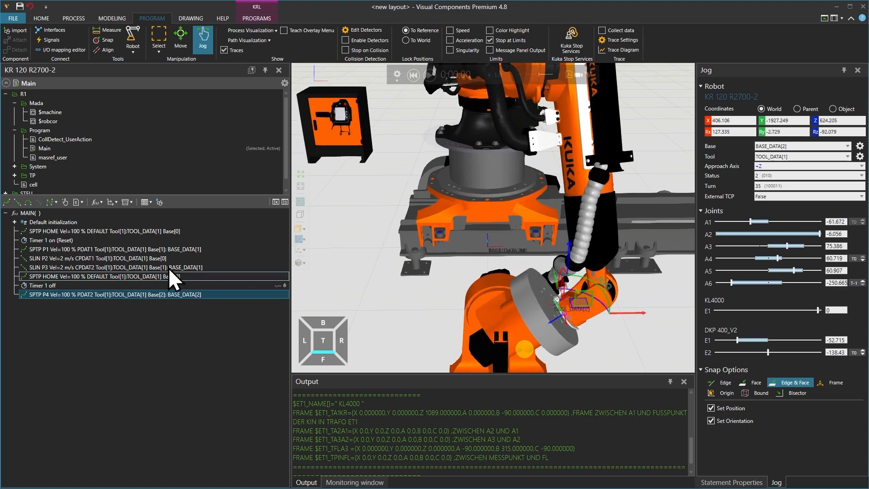
{"action": "left_click", "coordinate": [7, 203]}
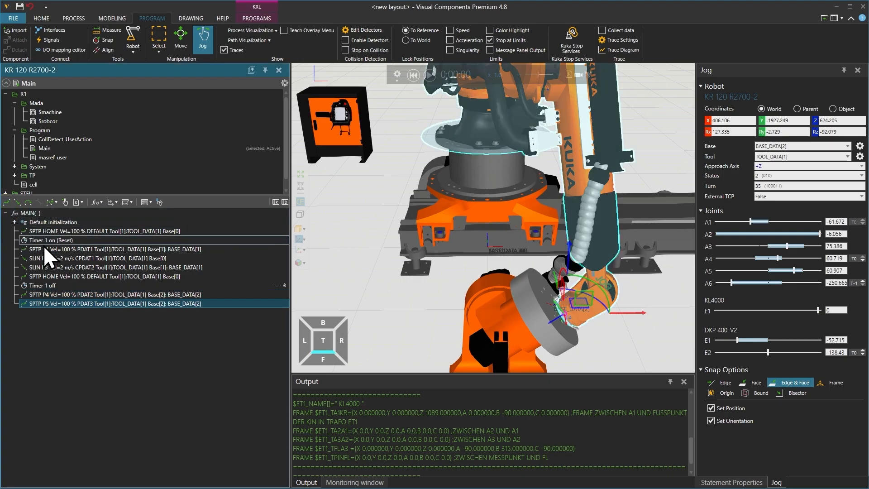
Move motions P4 and P5 together ahead of the final HOME motion in the main program
{"action": "left_click", "coordinate": [52, 295]}
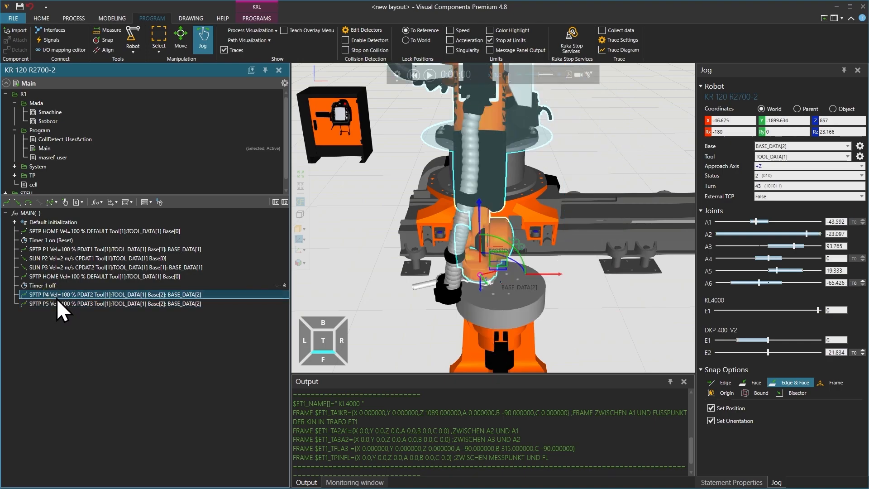
{"action": "left_click", "coordinate": [58, 303], "text": "shift"}
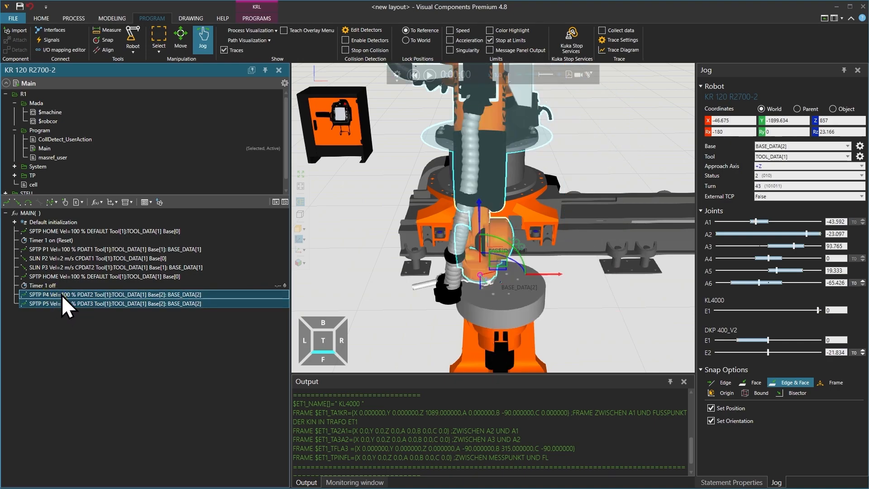
{"action": "left_click_drag", "start_coordinate": [61, 294], "coordinate": [59, 276]}
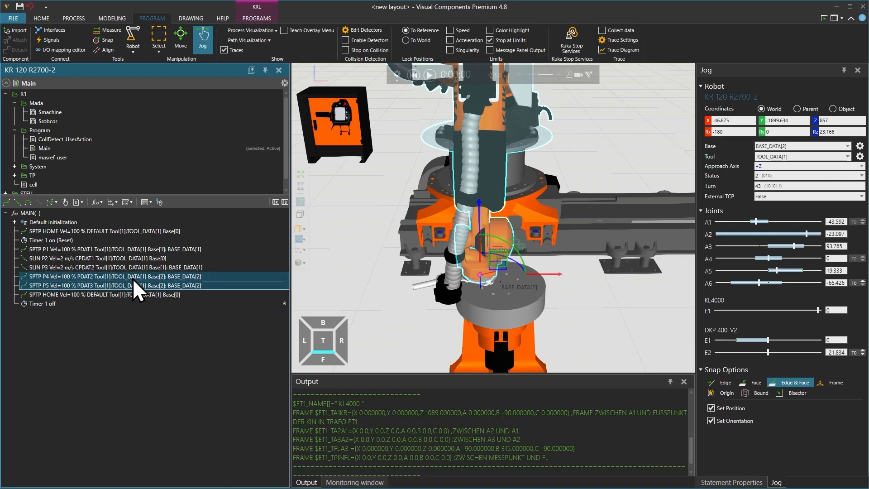
Run the complete program from the start to watch the positioner motions and their times, and reset the simulation
{"action": "left_click", "coordinate": [414, 76]}
{"action": "scroll", "coordinate": [523, 218], "scroll_direction": "down", "scroll_amount": 4}
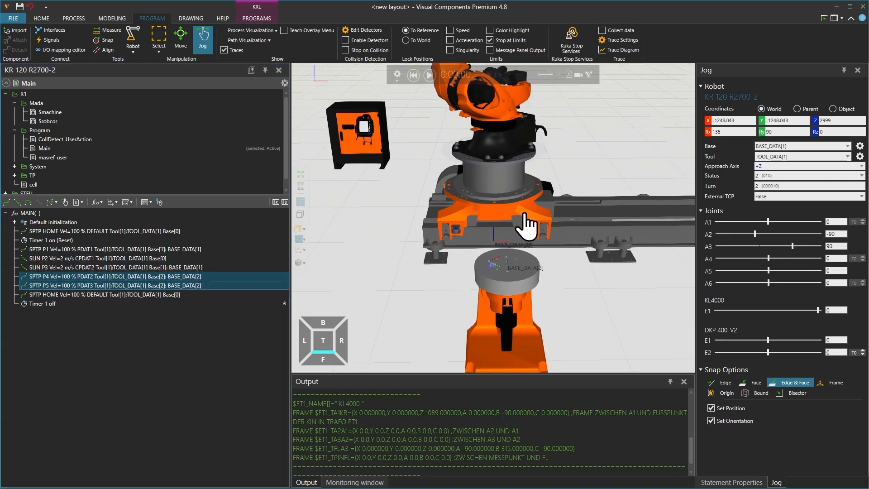
{"action": "scroll", "coordinate": [527, 222], "scroll_direction": "down", "scroll_amount": 5}
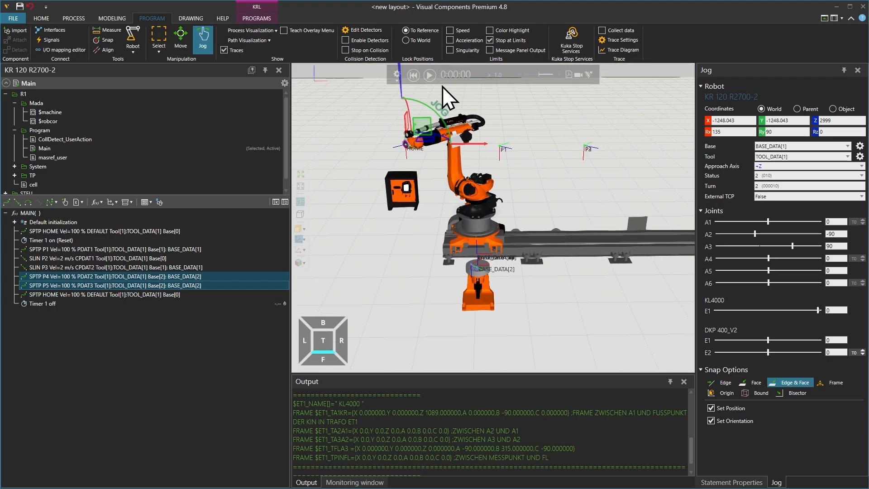
{"action": "left_click", "coordinate": [430, 75]}
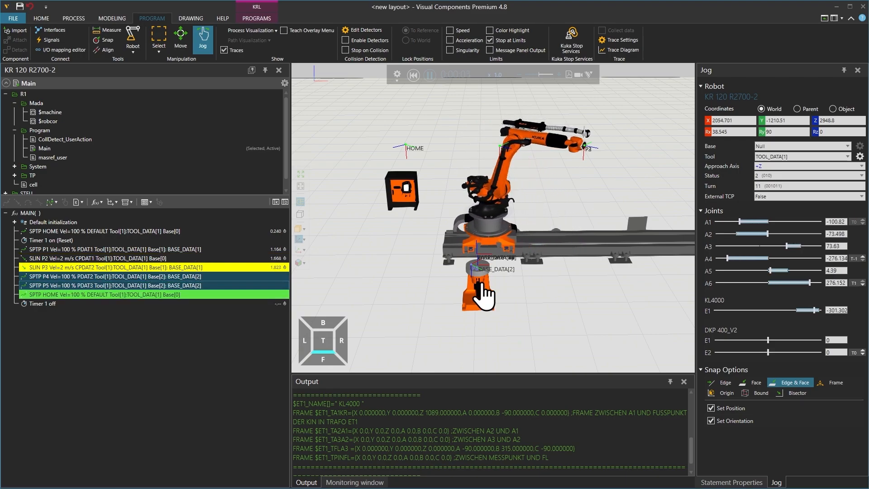
{"action": "scroll", "coordinate": [470, 309], "scroll_direction": "up", "scroll_amount": 3}
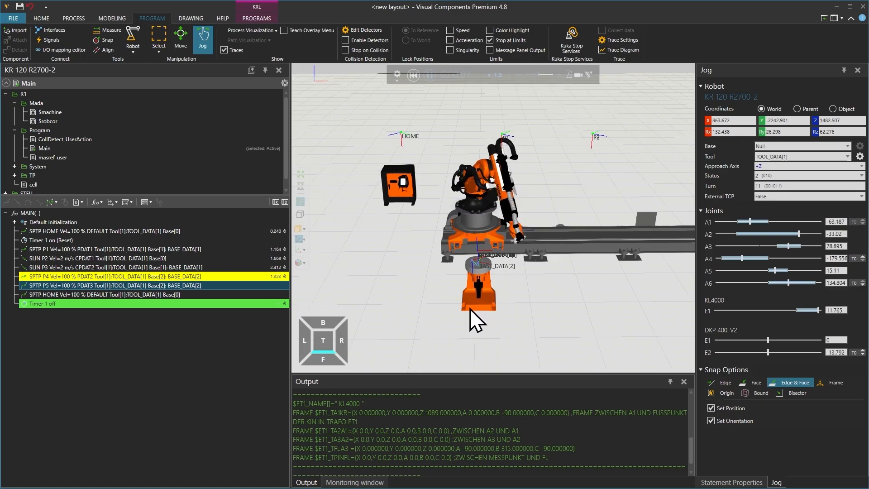
{"action": "scroll", "coordinate": [474, 309], "scroll_direction": "up", "scroll_amount": 2}
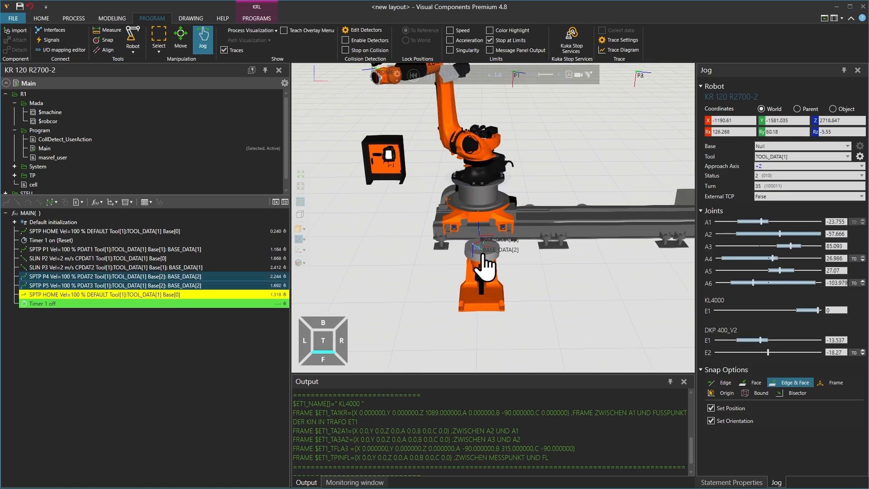
{"action": "scroll", "coordinate": [489, 270], "scroll_direction": "down", "scroll_amount": 3}
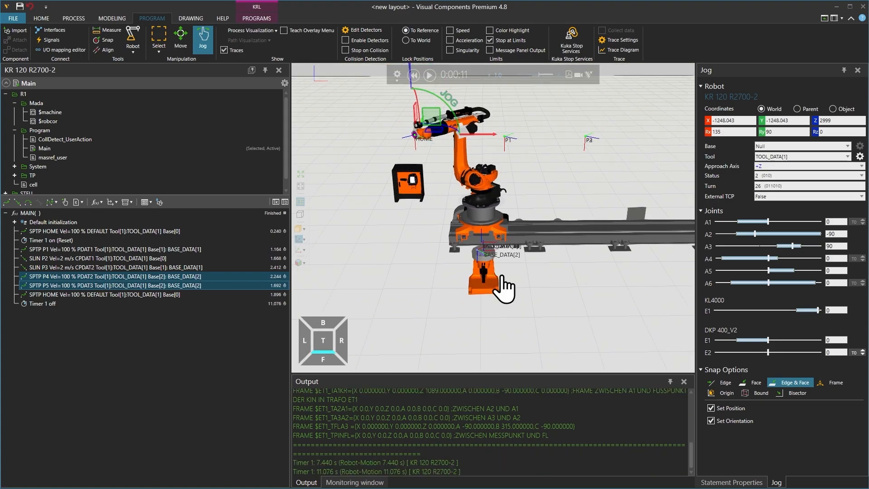
{"action": "middle_click_drag", "start_coordinate": [502, 275], "coordinate": [501, 289]}
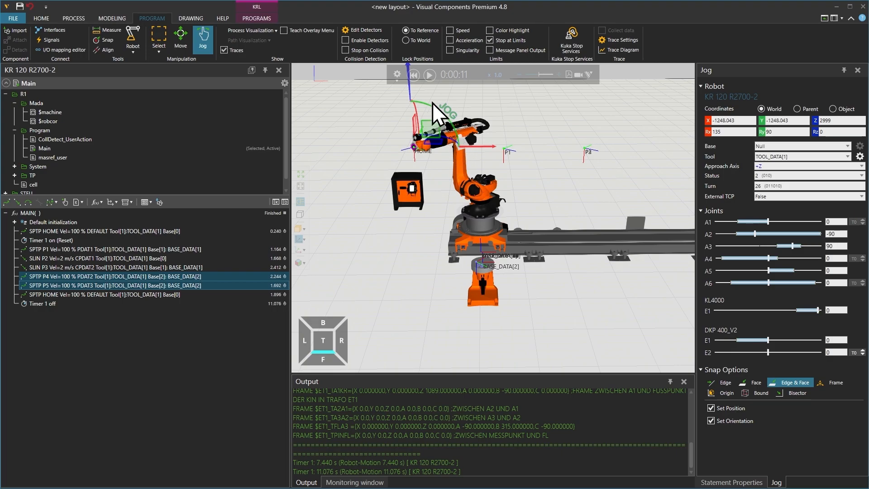
{"action": "left_click", "coordinate": [414, 76]}
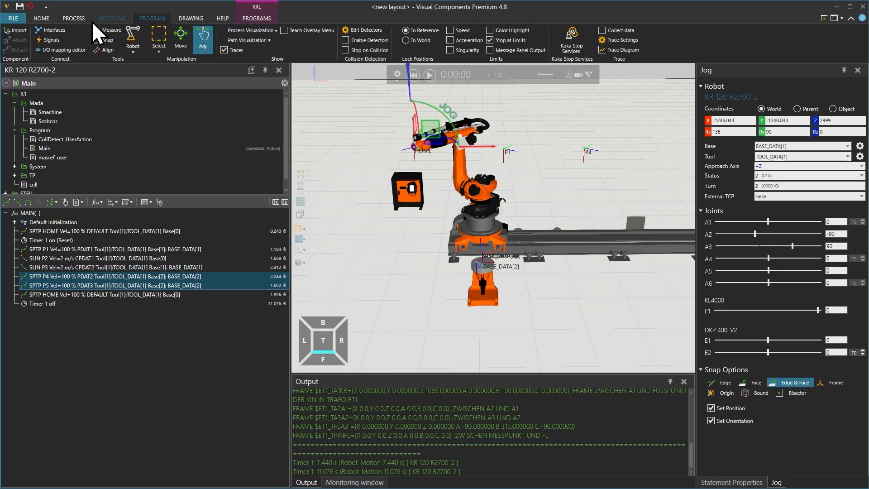
Add a second DKP_400_V2 positioner from the catalog beside the linear unit, at about X 4001, Y -2059
{"action": "left_click", "coordinate": [42, 17]}
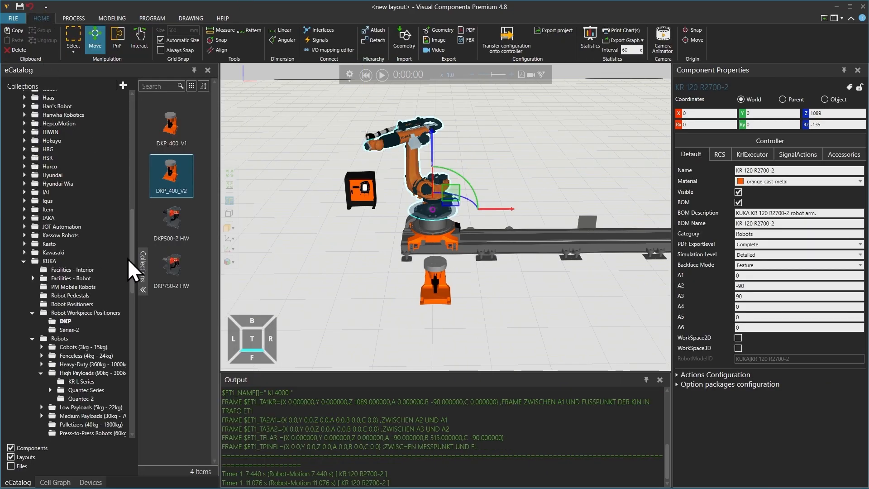
{"action": "left_click_drag", "start_coordinate": [174, 172], "coordinate": [627, 297]}
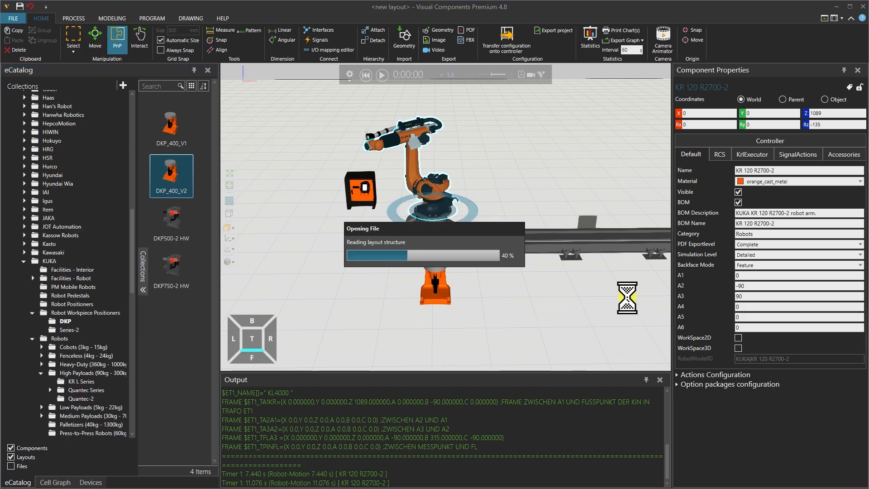
{"action": "middle_click_drag", "start_coordinate": [629, 297], "coordinate": [512, 303]}
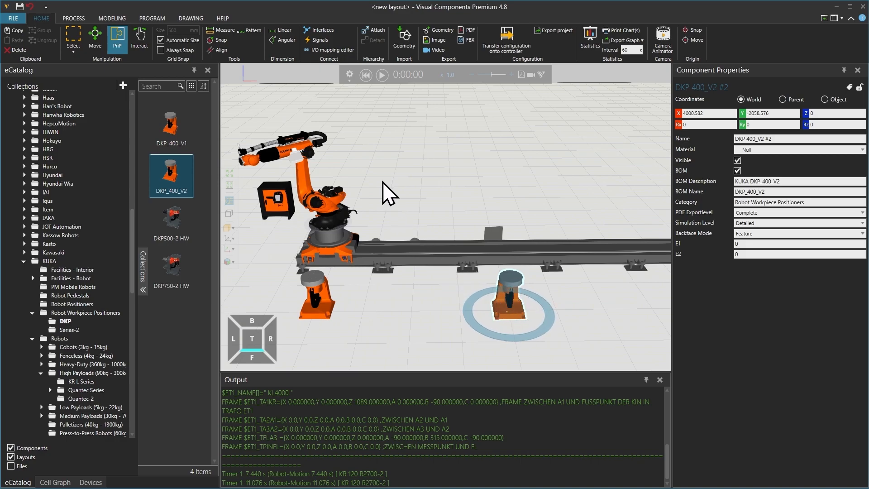
Connect the KR 120 R2700-2's workpiece positioner interface to DKP 400_V2 #2 and close the interface connections
{"action": "left_click", "coordinate": [331, 30]}
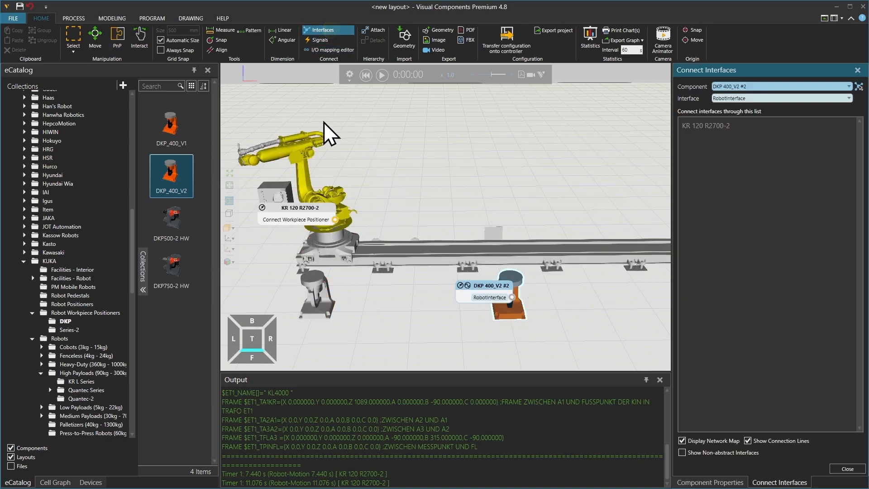
{"action": "left_click_drag", "start_coordinate": [335, 221], "coordinate": [515, 308]}
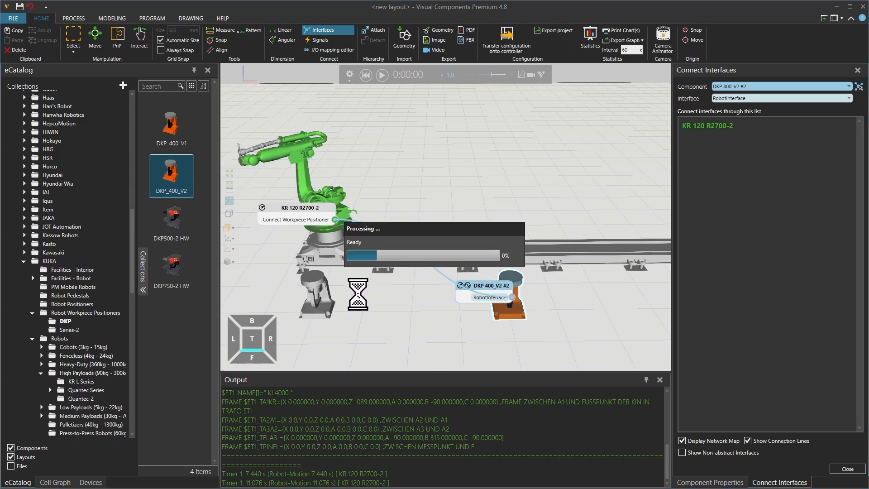
{"action": "scroll", "coordinate": [366, 308], "scroll_direction": "down", "scroll_amount": 5}
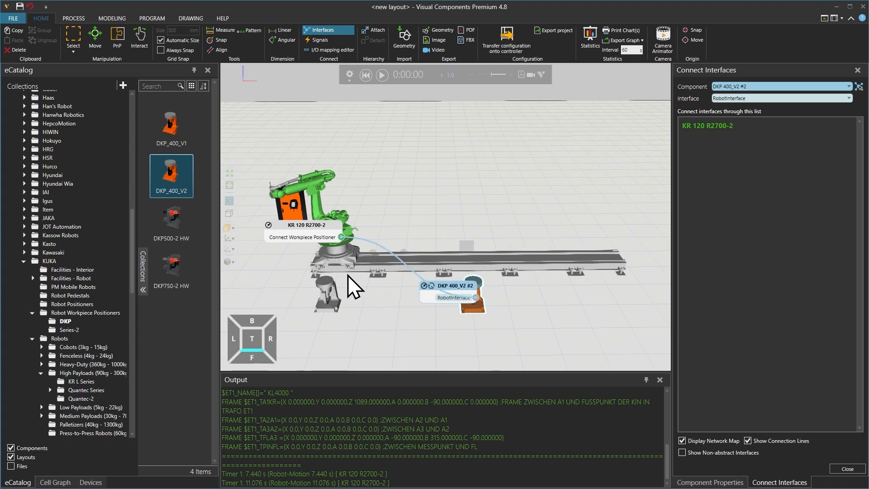
{"action": "middle_click_drag", "start_coordinate": [361, 271], "coordinate": [369, 274]}
{"action": "right_click_drag", "start_coordinate": [328, 281], "coordinate": [341, 285]}
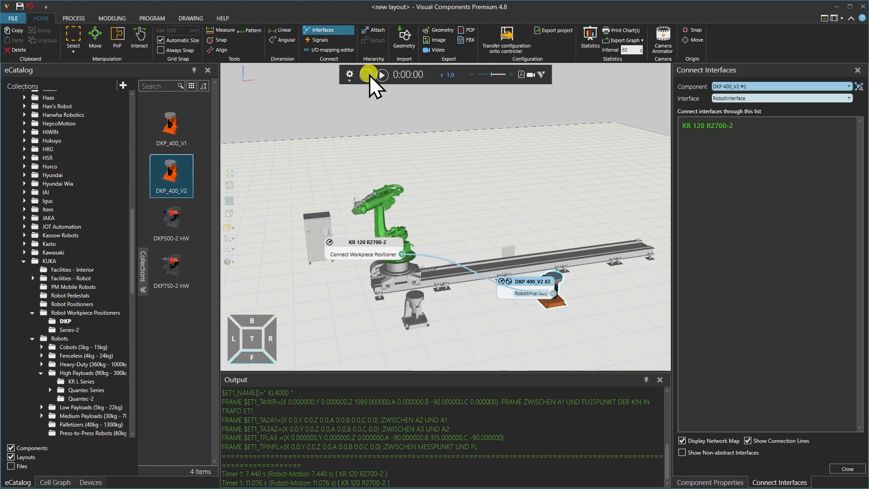
{"action": "left_click", "coordinate": [329, 30]}
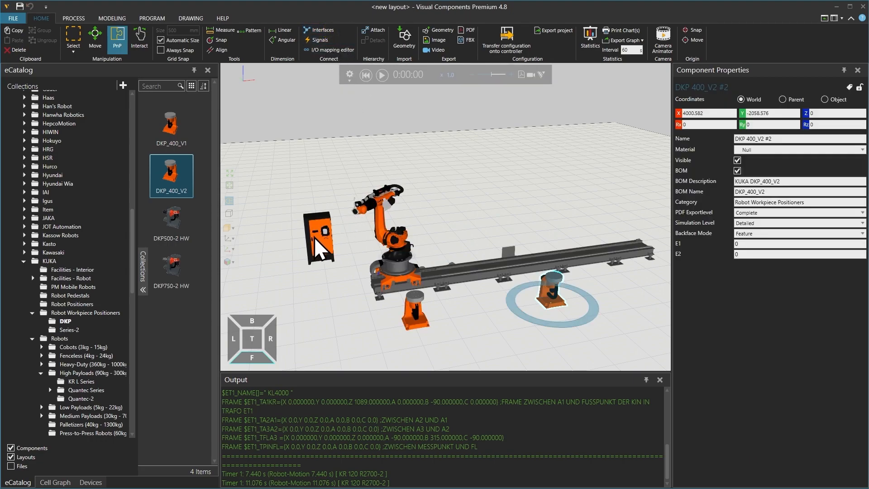
Check the name and properties of the KR C4 extended controller cabinet, and reset the simulation
{"action": "left_click", "coordinate": [320, 253]}
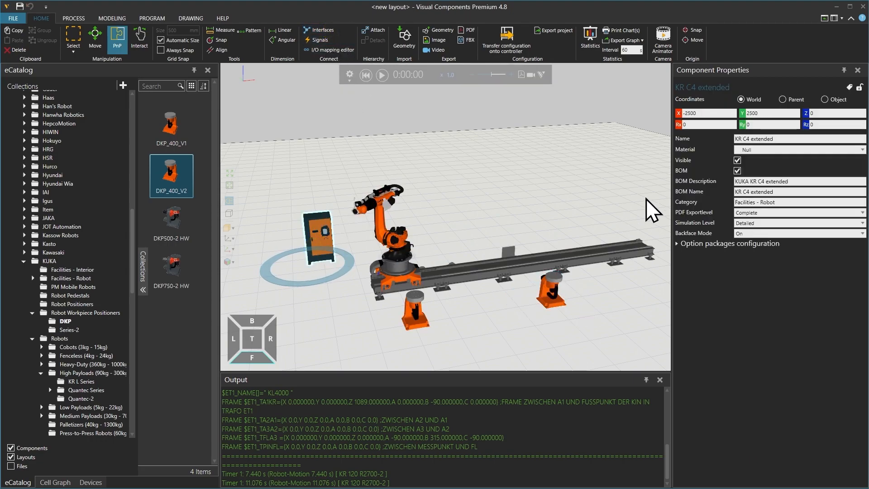
{"action": "double_click", "coordinate": [772, 139]}
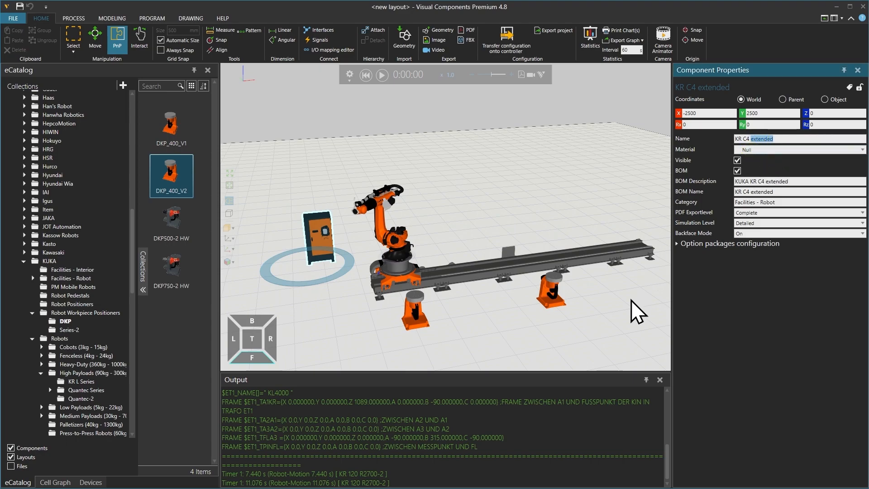
{"action": "left_click", "coordinate": [365, 75]}
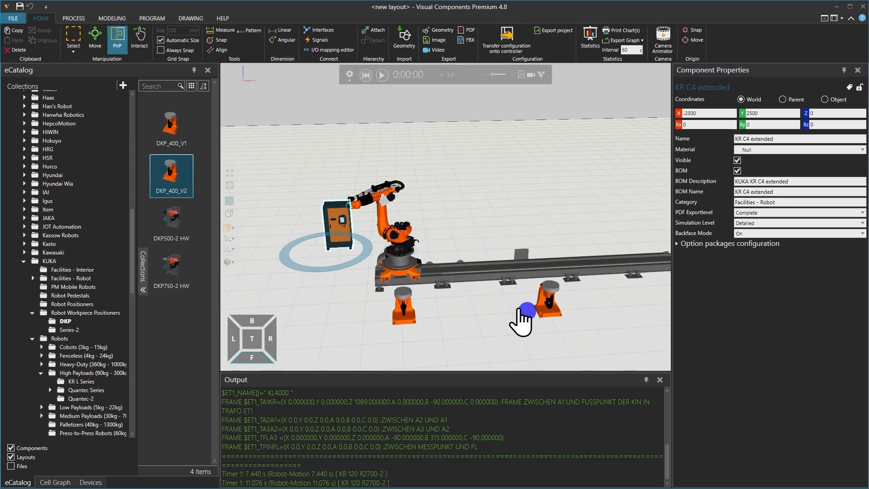
Add a third DKP_400_V2 near the linear unit's far end, at about X 7795, Y -2003, and connect it to the robot's workpiece positioner interface
{"action": "right_click_drag", "start_coordinate": [523, 321], "coordinate": [495, 305]}
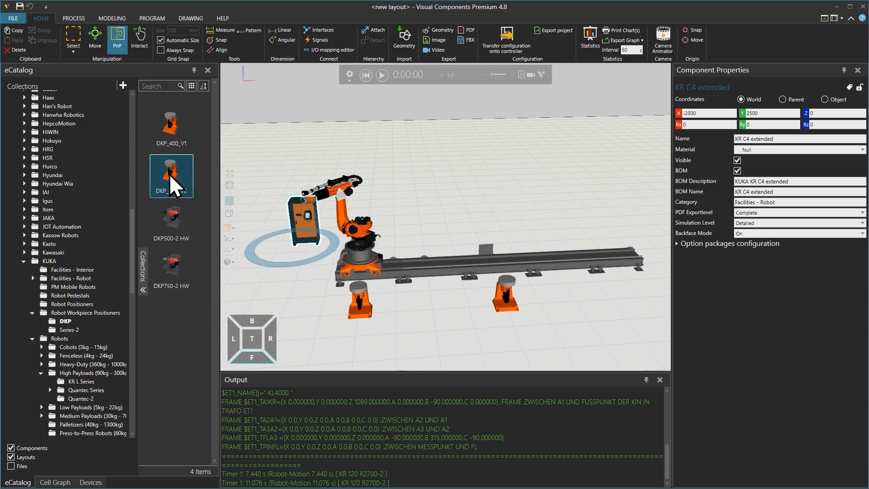
{"action": "left_click_drag", "start_coordinate": [170, 172], "coordinate": [638, 298]}
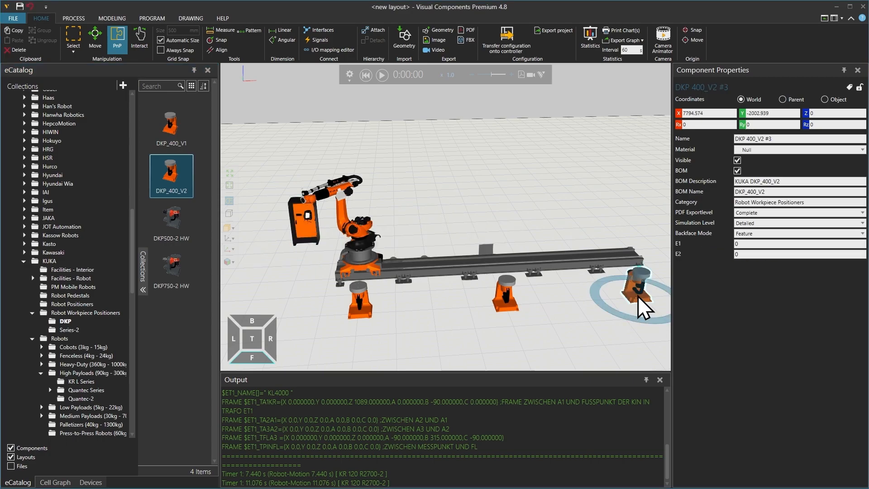
{"action": "right_click_drag", "start_coordinate": [624, 300], "coordinate": [600, 304]}
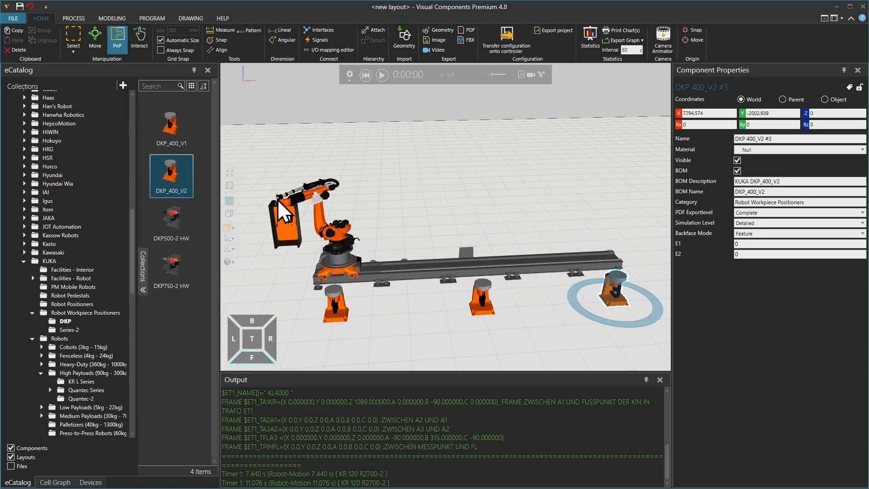
{"action": "left_click", "coordinate": [322, 32]}
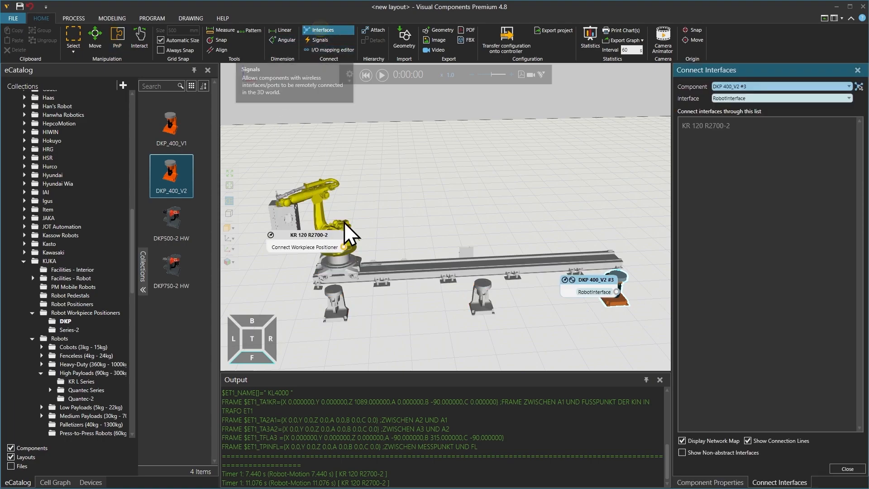
{"action": "mouse_move", "coordinate": [616, 291]}
{"action": "left_mouse_down"}
{"action": "mouse_move", "coordinate": [342, 250]}
{"action": "mouse_move", "coordinate": [615, 295]}
{"action": "left_mouse_up"}
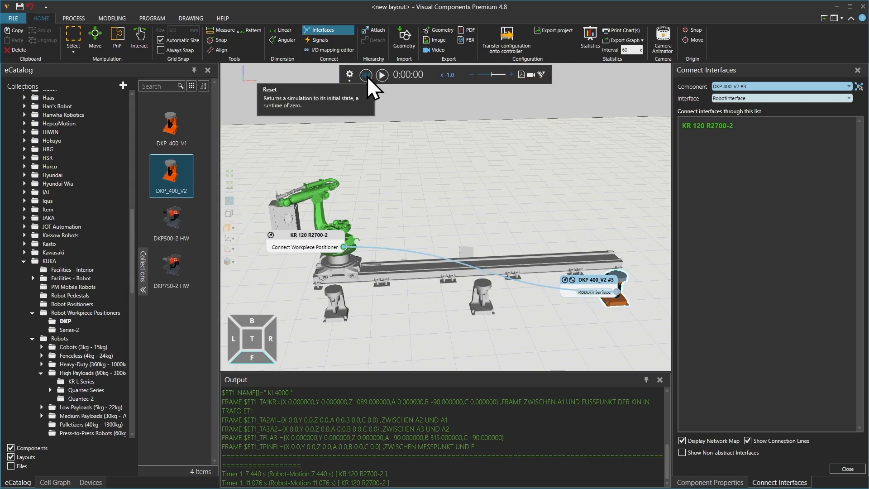
Run the simulation with all three DKP 400_V2 positioners connected, then read and close the error dialog
{"action": "left_click", "coordinate": [383, 76]}
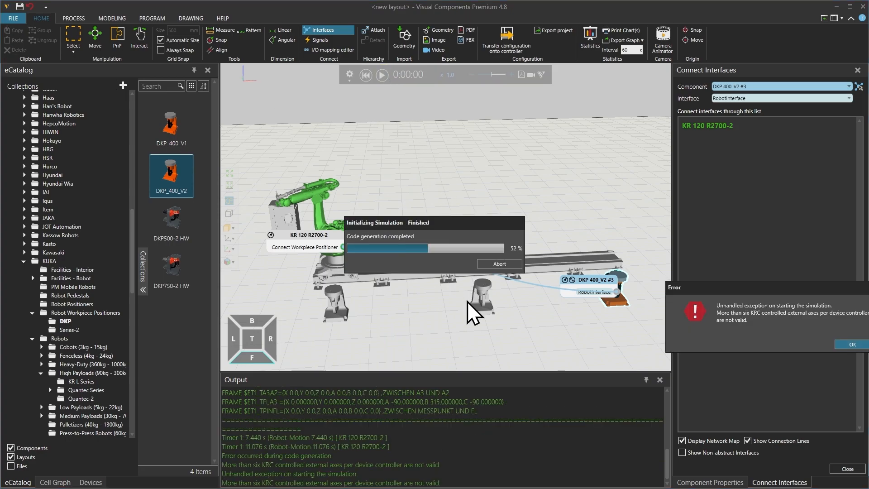
{"action": "left_click_drag", "start_coordinate": [705, 287], "coordinate": [362, 261]}
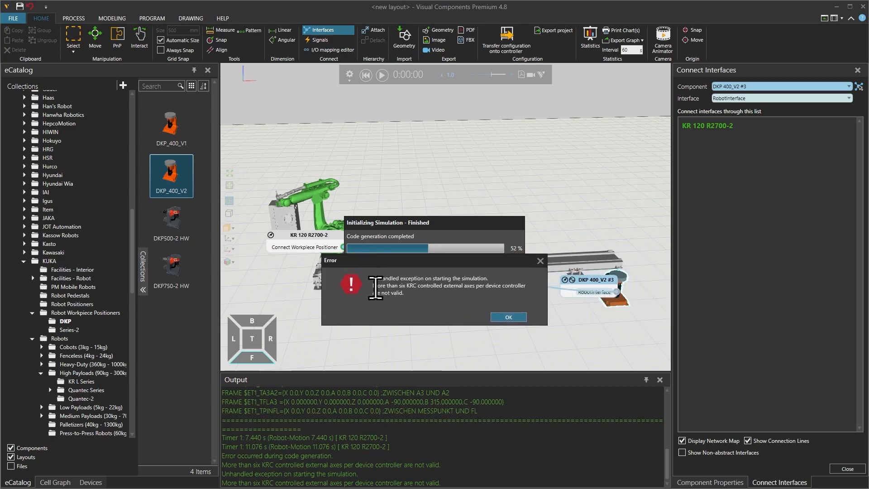
{"action": "left_click_drag", "start_coordinate": [373, 285], "coordinate": [526, 288]}
{"action": "left_click_drag", "start_coordinate": [456, 303], "coordinate": [370, 297]}
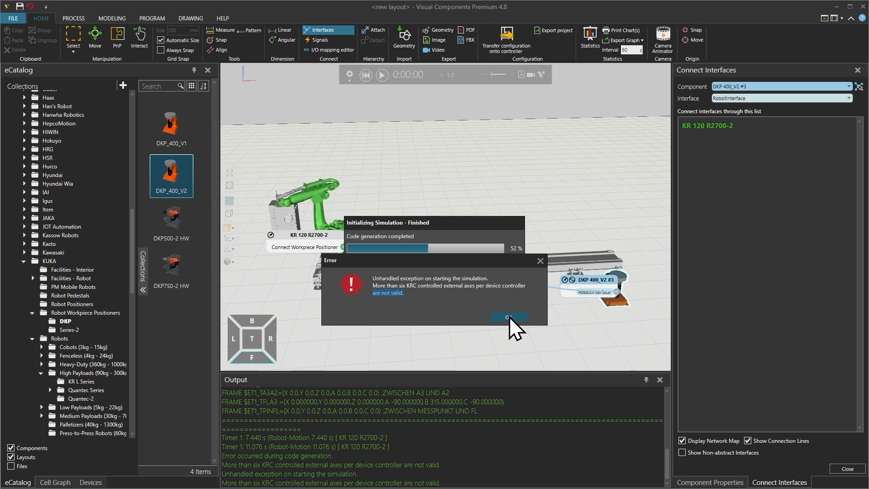
{"action": "left_click", "coordinate": [511, 317]}
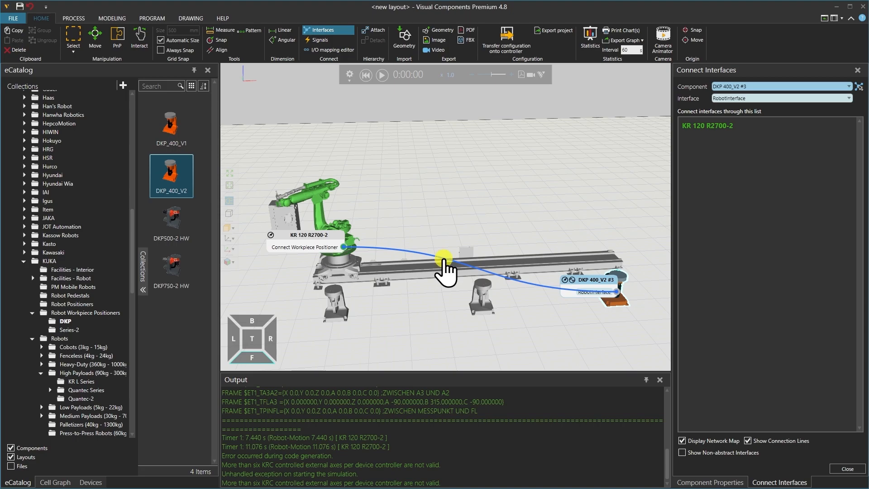
Disconnect DKP 400_V2 #3 from the KR 120 R2700-2's workpiece positioner interface and rerun the simulation
{"action": "left_click", "coordinate": [443, 266]}
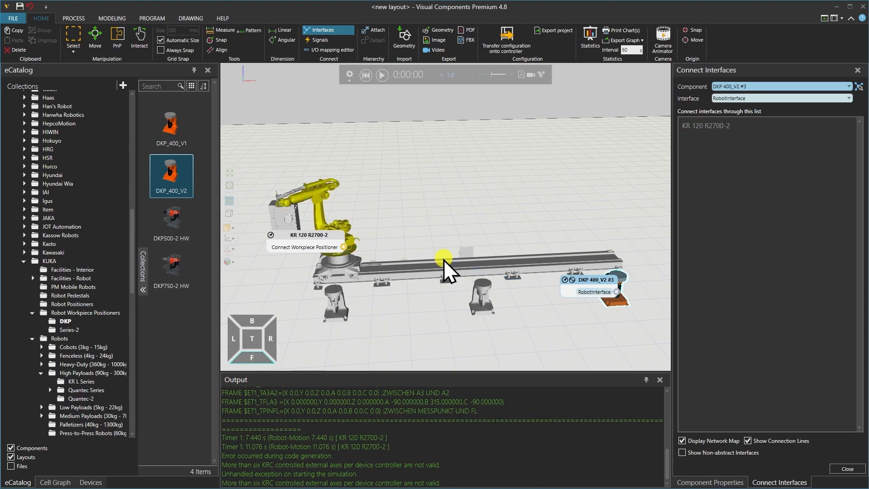
{"action": "left_click", "coordinate": [382, 74]}
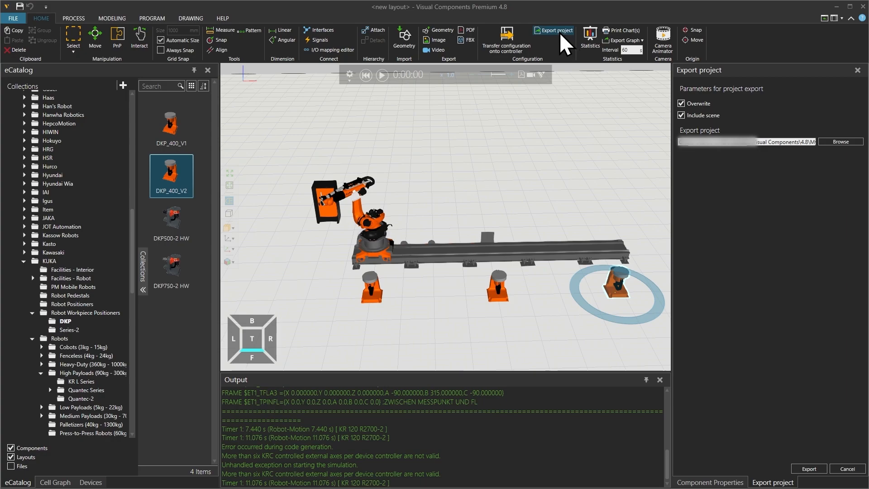
Save the layout in the My Models folder as KL4000_2DKPs.vcmx, replacing the existing file
{"action": "left_click", "coordinate": [14, 19]}
{"action": "left_click", "coordinate": [22, 110]}
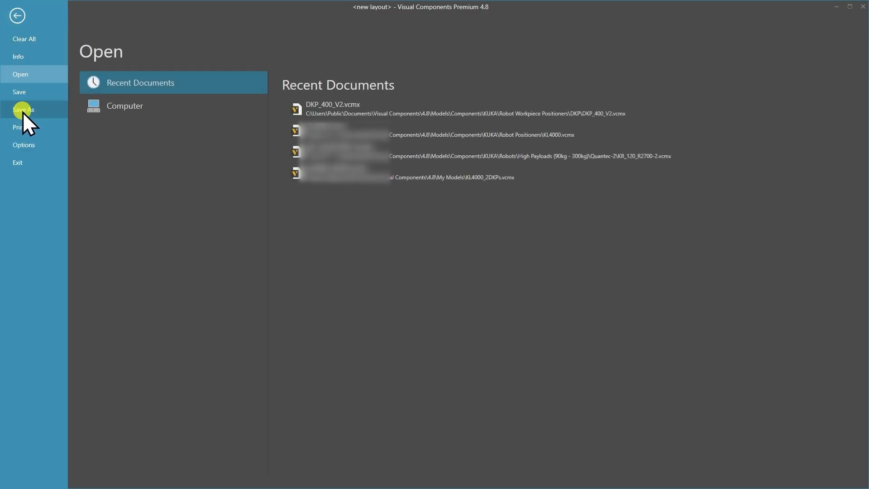
{"action": "left_click", "coordinate": [45, 109]}
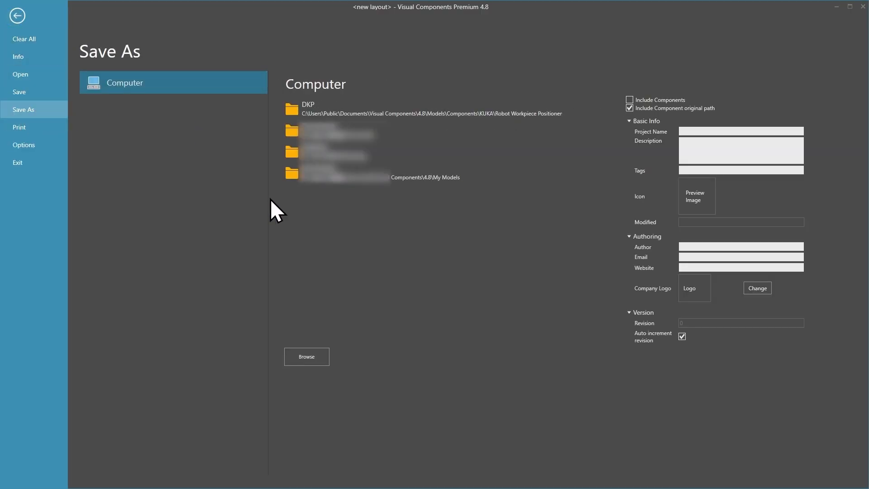
{"action": "left_click", "coordinate": [339, 175]}
{"action": "left_click", "coordinate": [310, 354]}
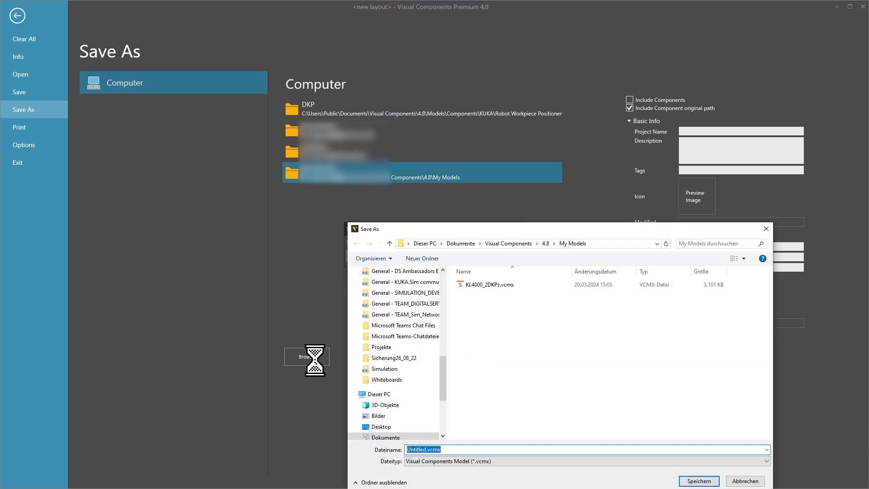
{"action": "left_click", "coordinate": [488, 286]}
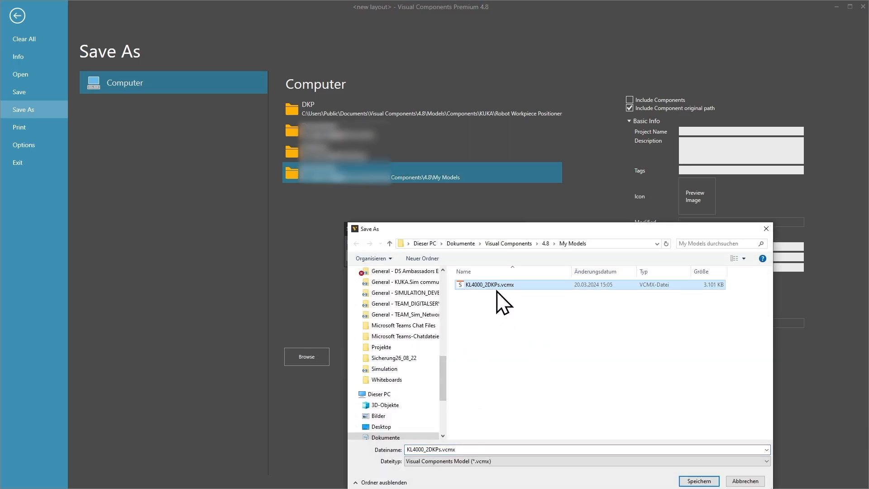
{"action": "double_click", "coordinate": [471, 450]}
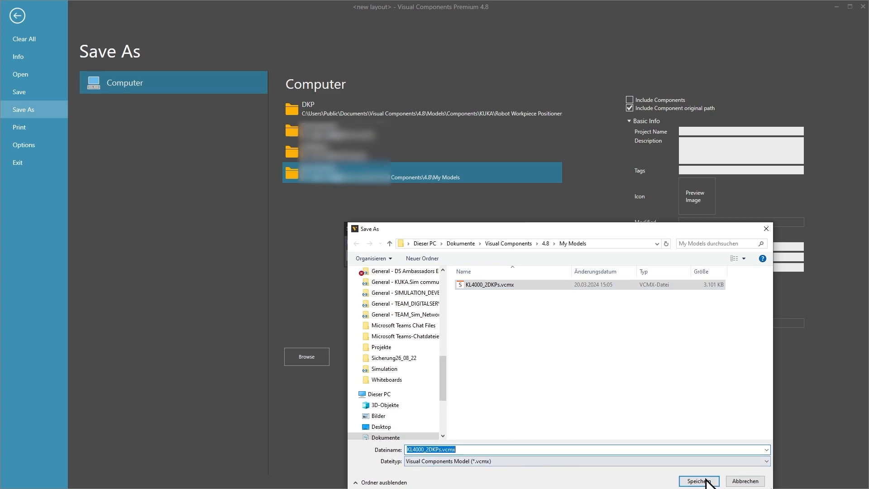
{"action": "left_click", "coordinate": [699, 482]}
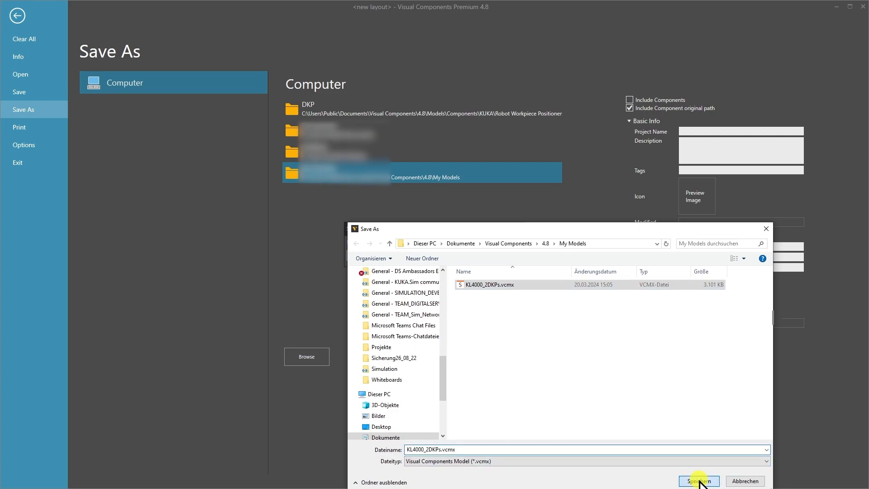
{"action": "left_click", "coordinate": [808, 356]}
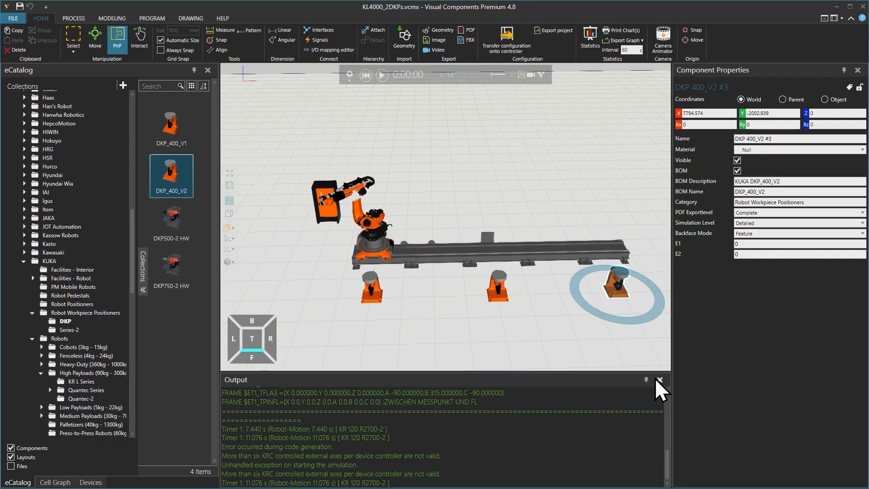
Export the project with its scene, switch to WorkVisual, and assign Safety Interface Board Standard (SION-SIB-STD) to the KR C4 extended
{"action": "left_click", "coordinate": [554, 30]}
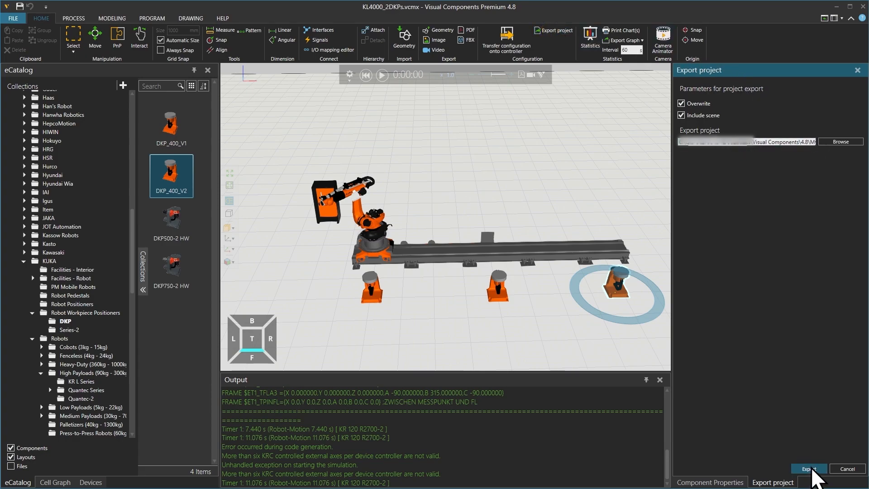
{"action": "left_click", "coordinate": [811, 470]}
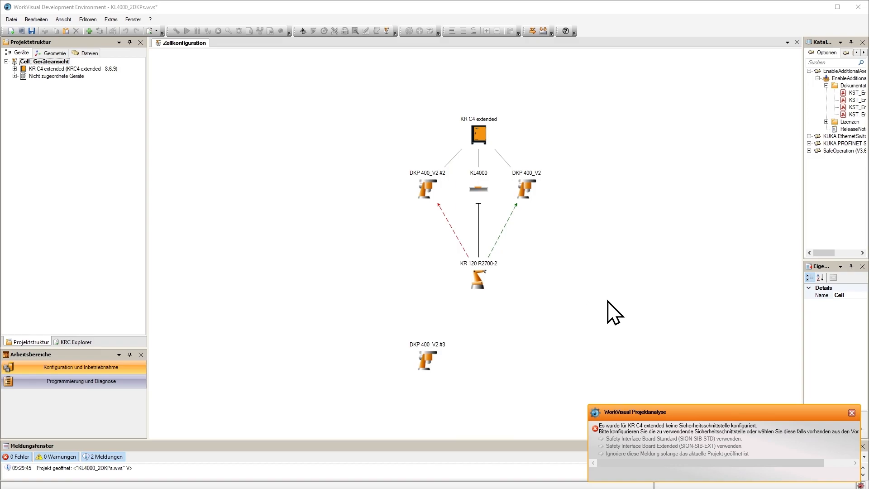
{"action": "left_click", "coordinate": [628, 439]}
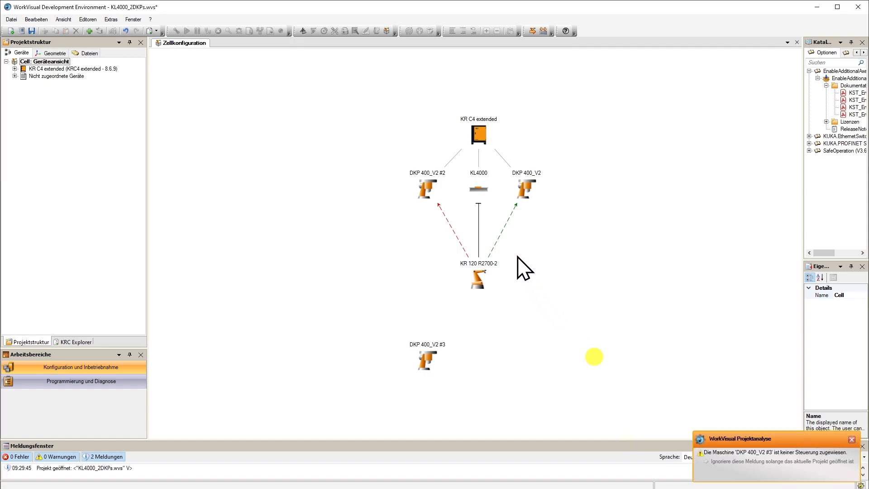
Examine the controller, linear unit, robot and three positioners in the cell configuration, and dismiss the notice about the unassigned DKP 400_V2 #3
{"action": "left_click", "coordinate": [476, 137]}
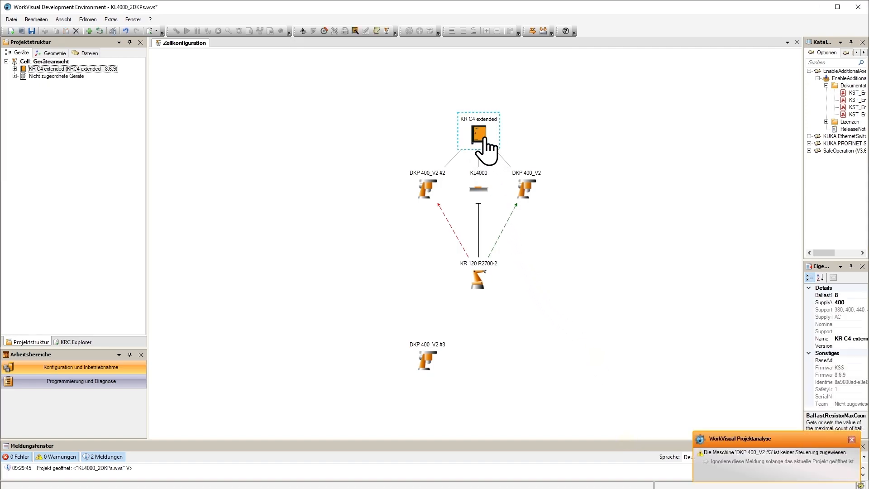
{"action": "left_click", "coordinate": [481, 187]}
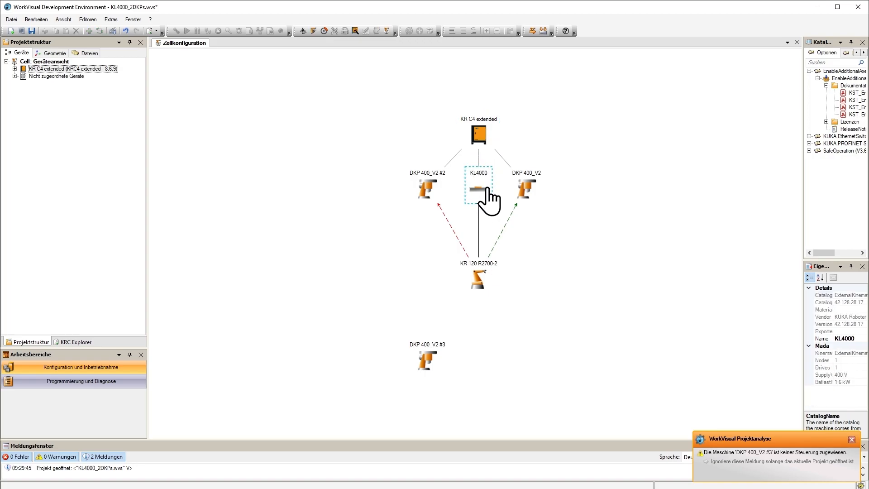
{"action": "left_click", "coordinate": [477, 284]}
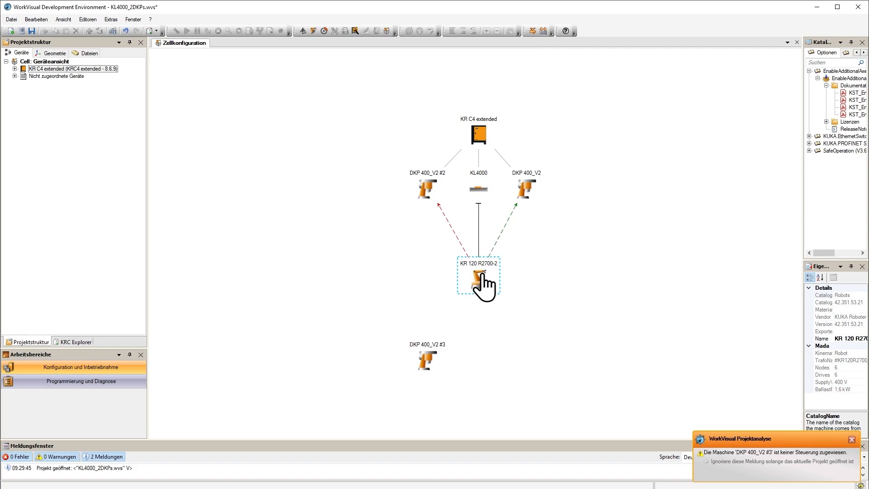
{"action": "left_click", "coordinate": [528, 190]}
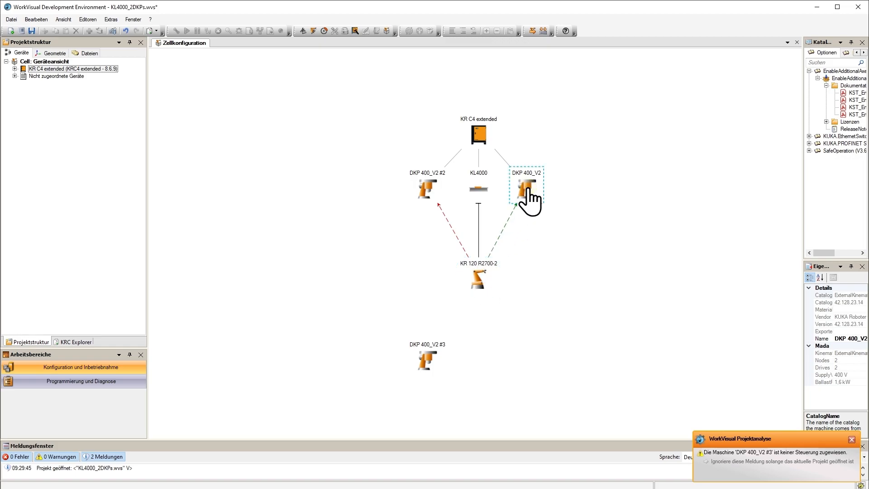
{"action": "left_click", "coordinate": [430, 185]}
{"action": "left_click", "coordinate": [422, 362]}
{"action": "left_click", "coordinate": [763, 457]}
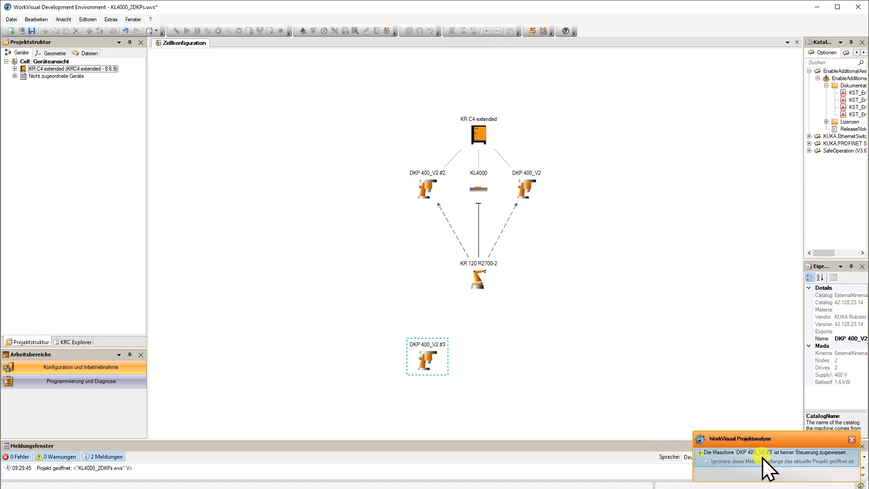
{"action": "left_click", "coordinate": [851, 439]}
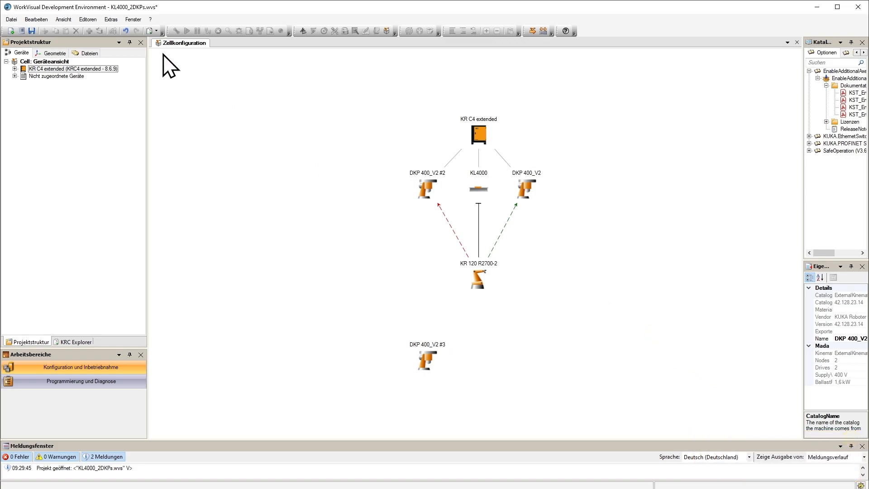
Activate the KR C4 extended controller, open Main.src from KRC\R1\Program, and read through the exported motion program
{"action": "left_click", "coordinate": [61, 69]}
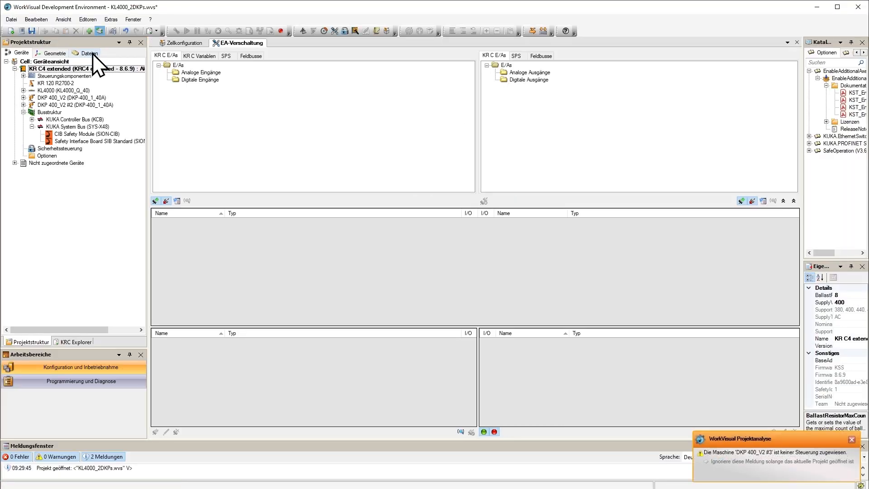
{"action": "left_click", "coordinate": [89, 53]}
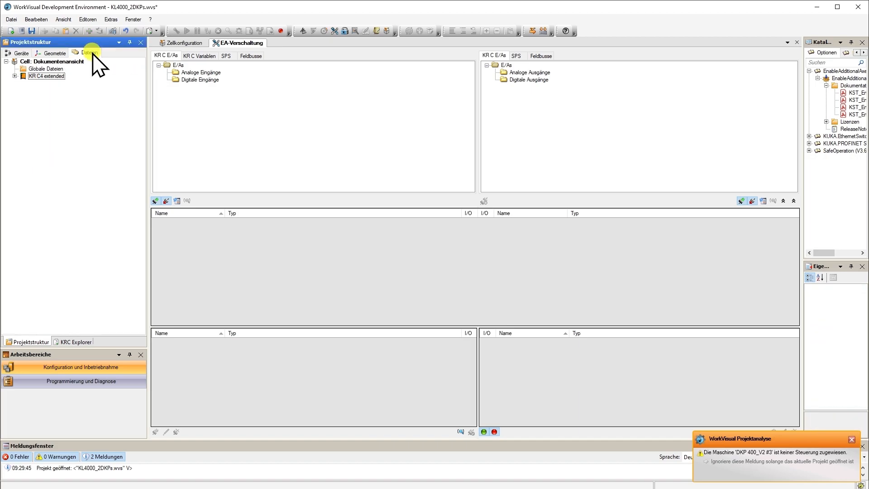
{"action": "left_click", "coordinate": [15, 76]}
{"action": "left_click", "coordinate": [23, 90]}
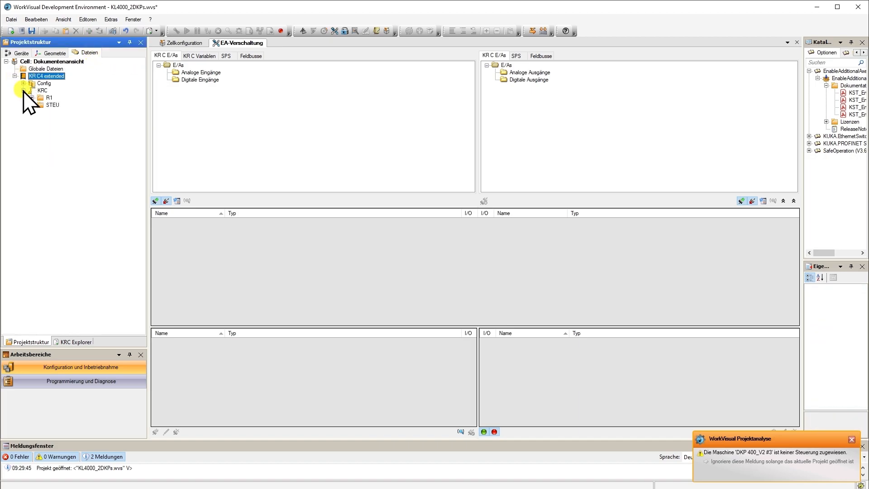
{"action": "left_click", "coordinate": [32, 97]}
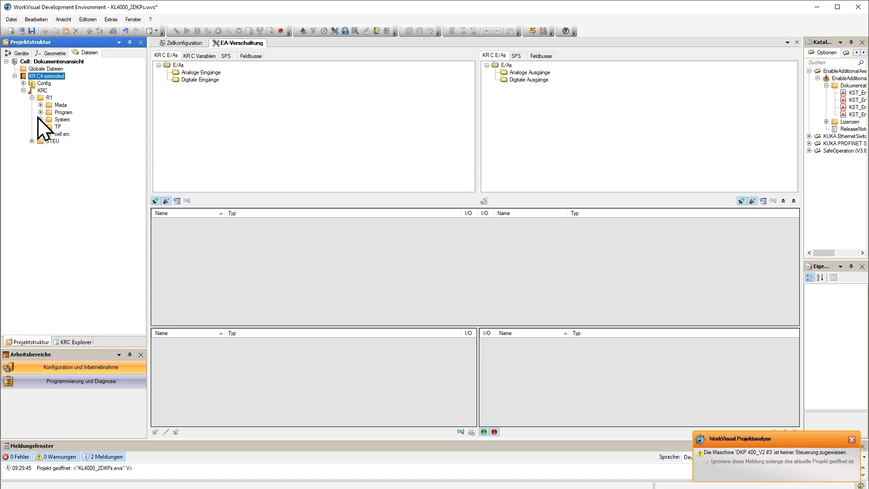
{"action": "left_click", "coordinate": [40, 112]}
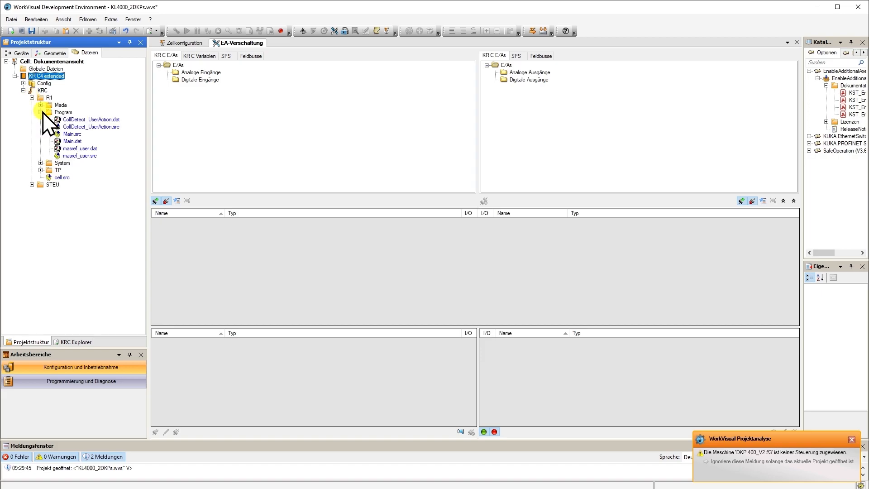
{"action": "left_click", "coordinate": [71, 135]}
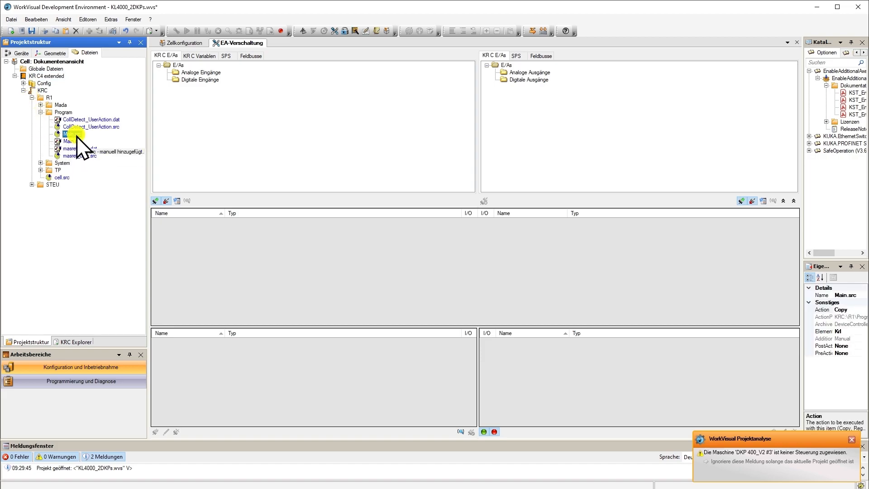
{"action": "double_click", "coordinate": [72, 134]}
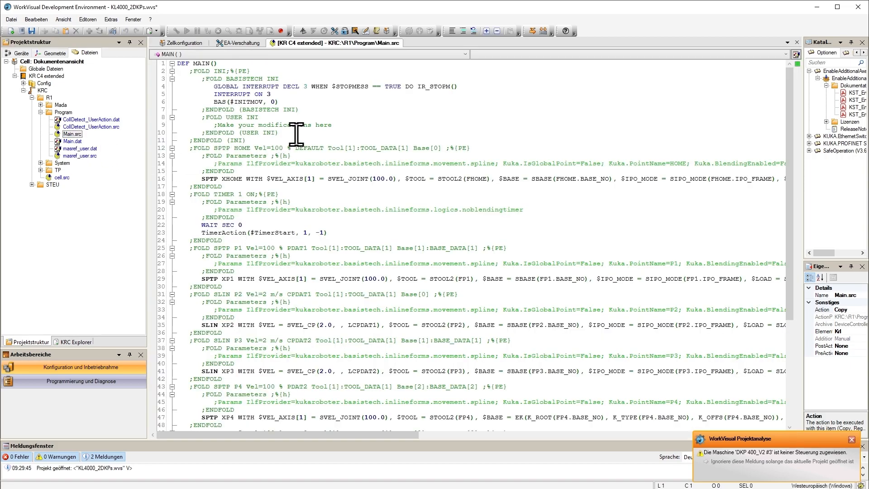
{"action": "scroll", "coordinate": [298, 127], "scroll_direction": "down", "scroll_amount": 3}
{"action": "scroll", "coordinate": [264, 221], "scroll_direction": "down", "scroll_amount": 4}
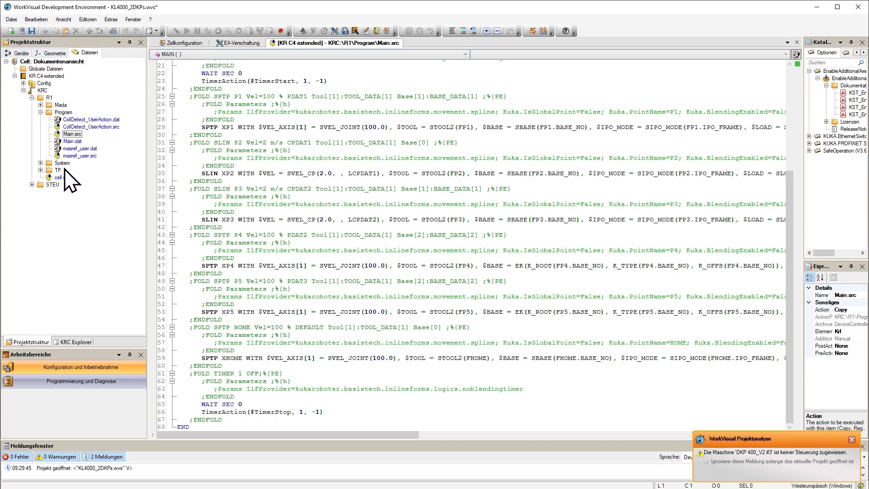
Open $config.dat from KRC\R1\System and read through its tool, load and base data, highlighting the BASE_DATA[2] line
{"action": "left_click", "coordinate": [41, 163]}
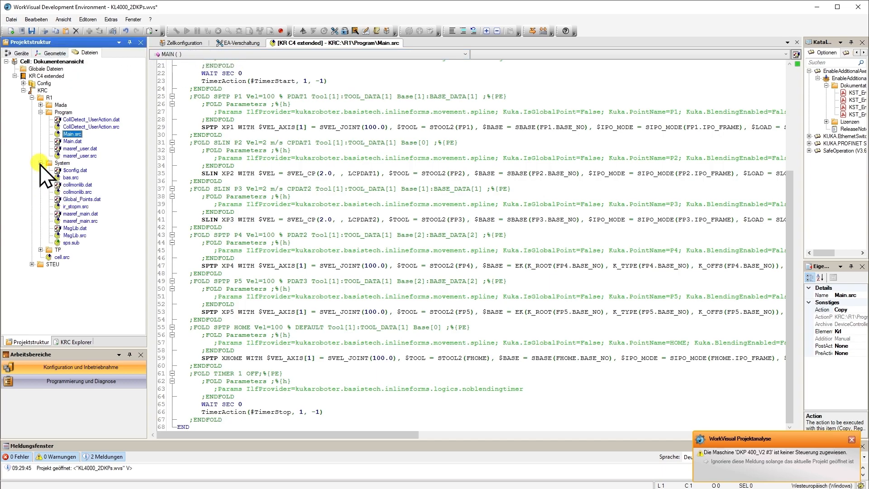
{"action": "double_click", "coordinate": [73, 170]}
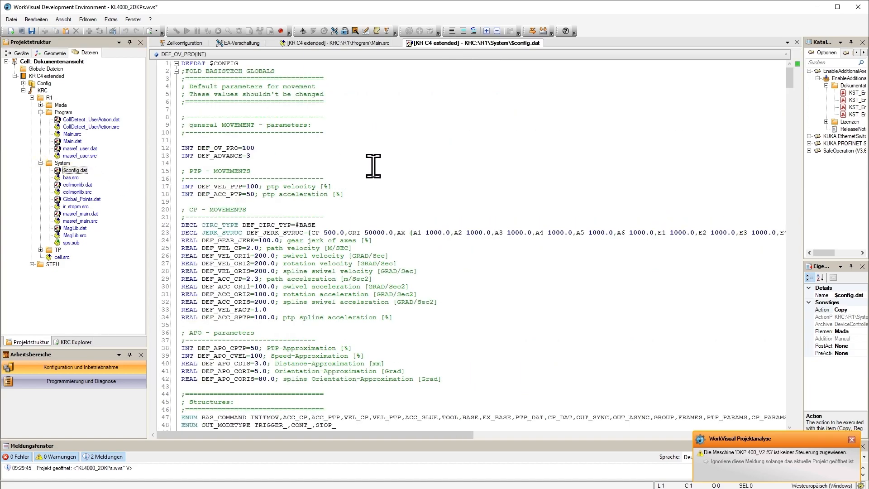
{"action": "scroll", "coordinate": [375, 166], "scroll_direction": "down", "scroll_amount": 20}
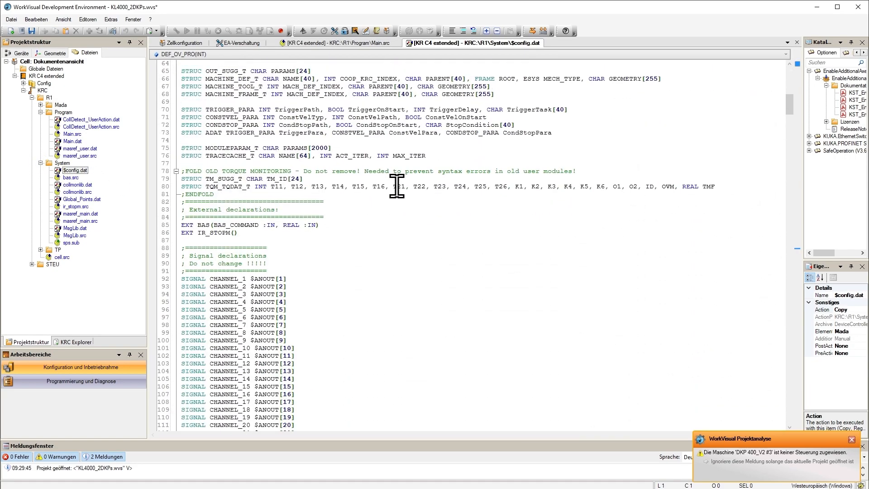
{"action": "scroll", "coordinate": [401, 185], "scroll_direction": "down", "scroll_amount": 20}
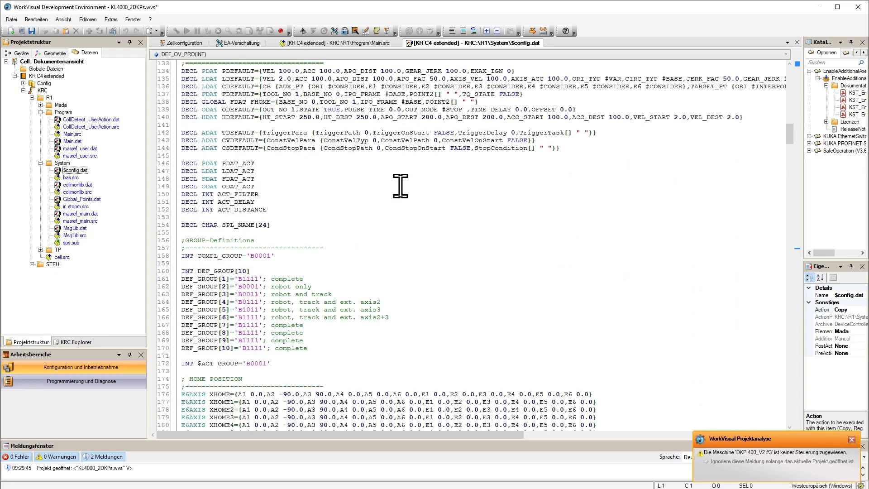
{"action": "scroll", "coordinate": [400, 185], "scroll_direction": "down", "scroll_amount": 6}
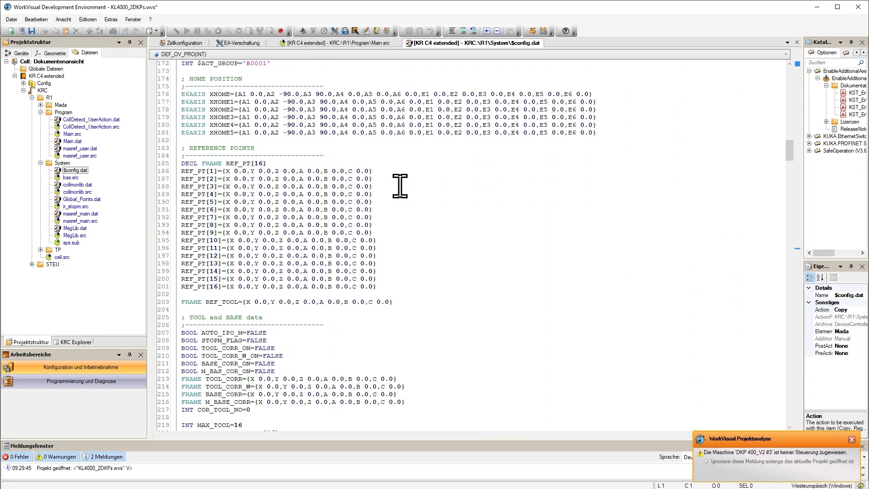
{"action": "scroll", "coordinate": [401, 186], "scroll_direction": "down", "scroll_amount": 20}
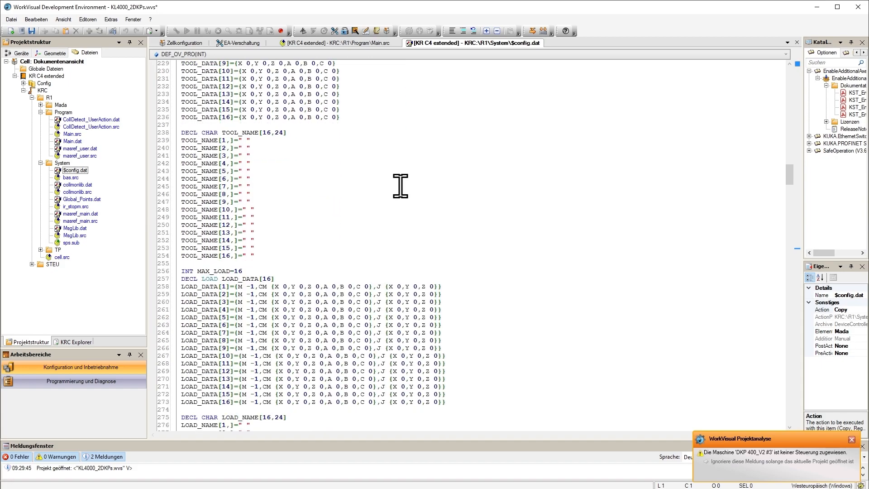
{"action": "scroll", "coordinate": [400, 186], "scroll_direction": "down", "scroll_amount": 20}
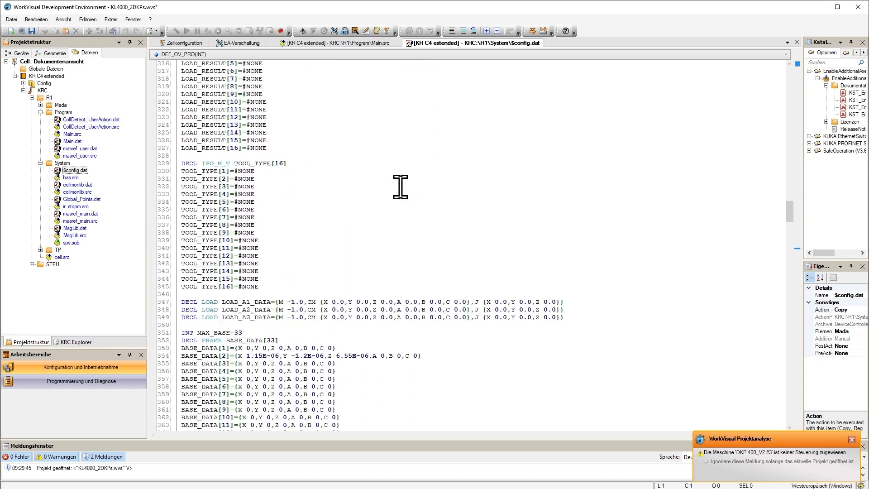
{"action": "left_click_drag", "start_coordinate": [422, 240], "coordinate": [171, 241]}
{"action": "scroll", "coordinate": [498, 204], "scroll_direction": "down", "scroll_amount": 10}
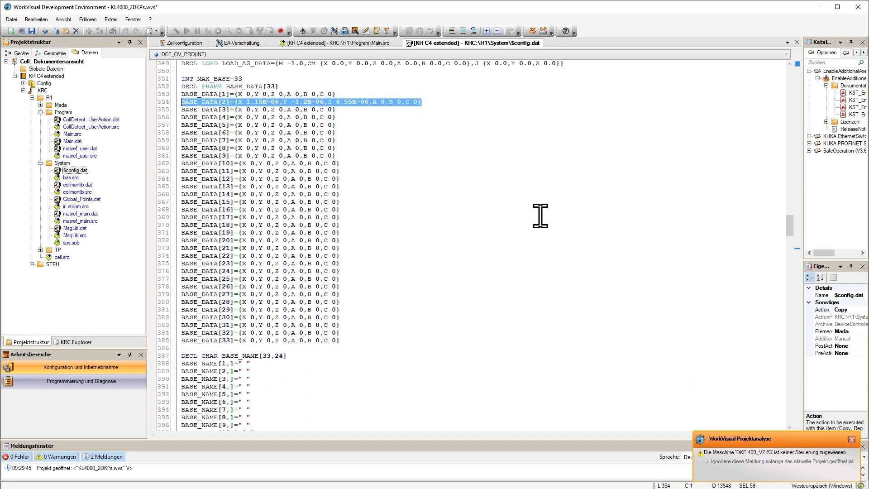
Examine the cell definition variables with the MACHINE_DEF, MACHINE_TOOL_DAT and MACHINE_FRAME_DAT entries in $config.dat, and return to Visual Components
{"action": "scroll", "coordinate": [551, 221], "scroll_direction": "down", "scroll_amount": 20}
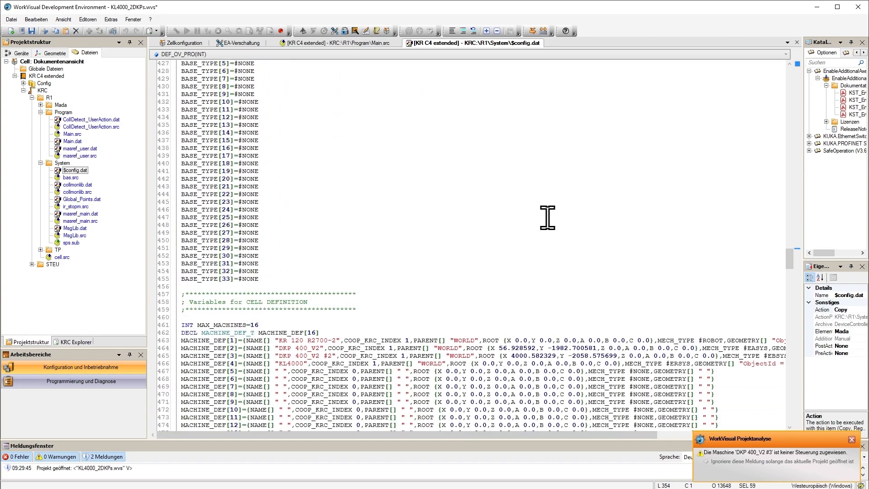
{"action": "scroll", "coordinate": [548, 195], "scroll_direction": "down", "scroll_amount": 13}
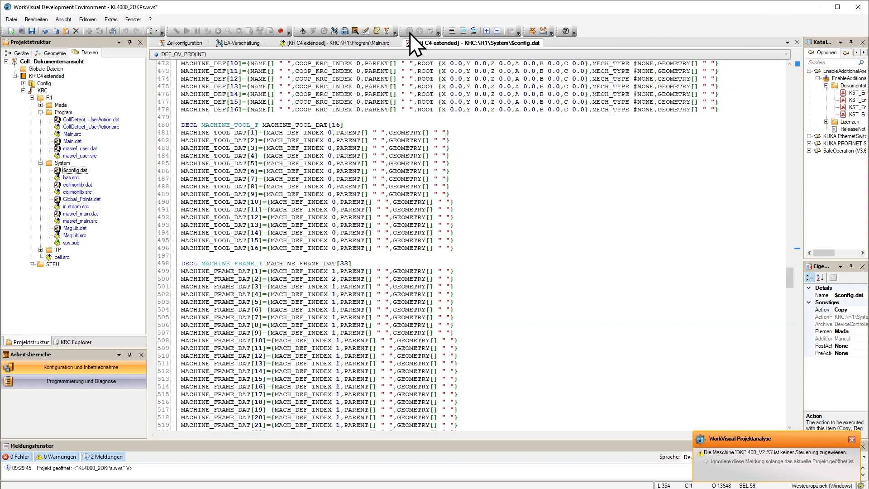
{"action": "left_click", "coordinate": [818, 9]}
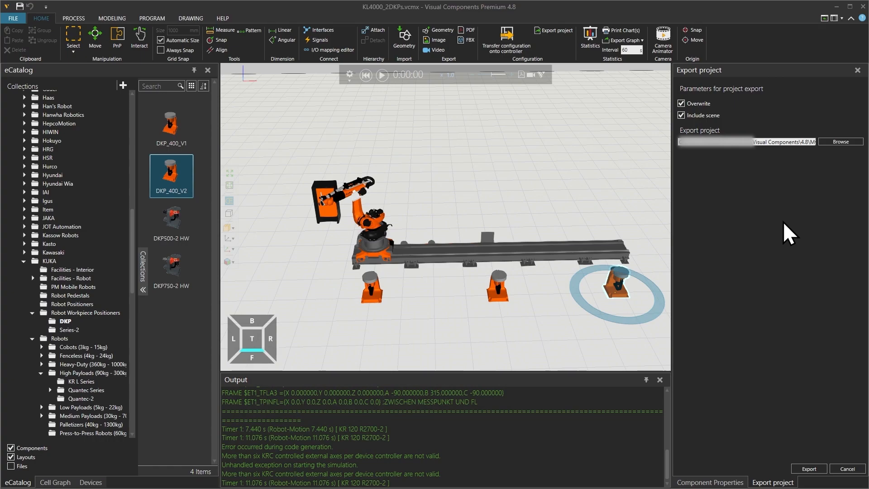